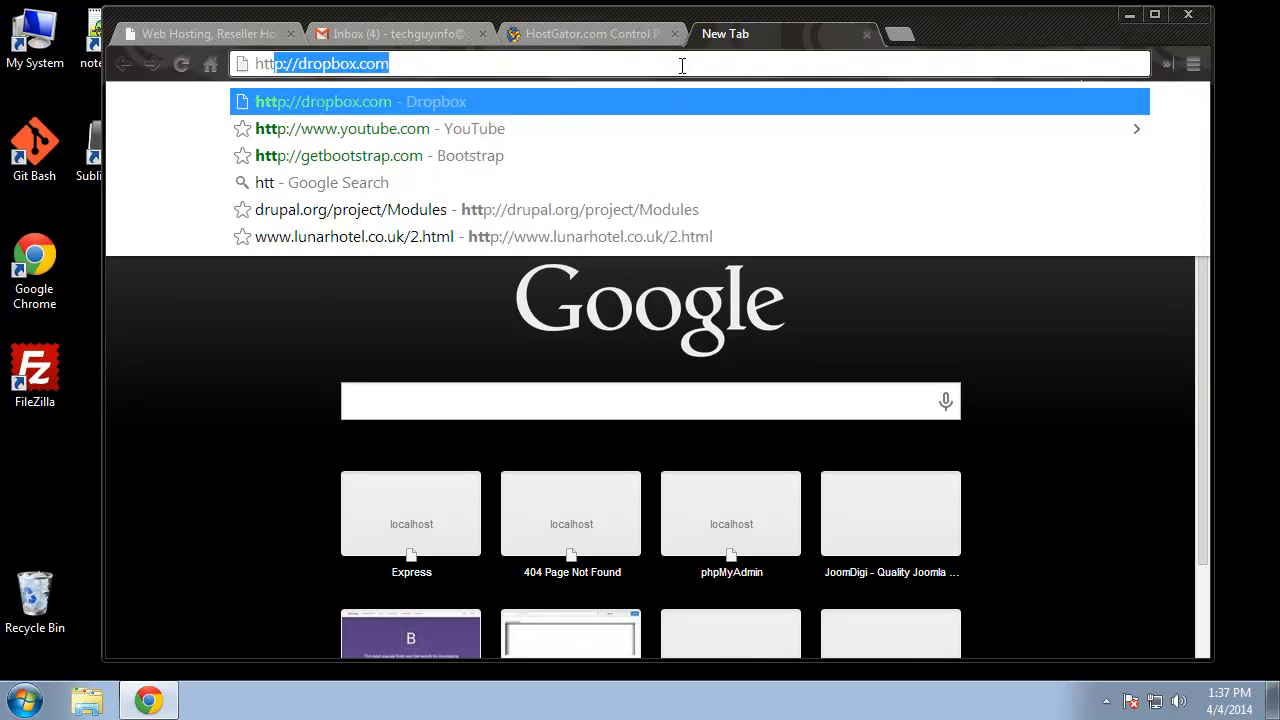
pyautogui.press('BackSpace')
pyautogui.write('p')
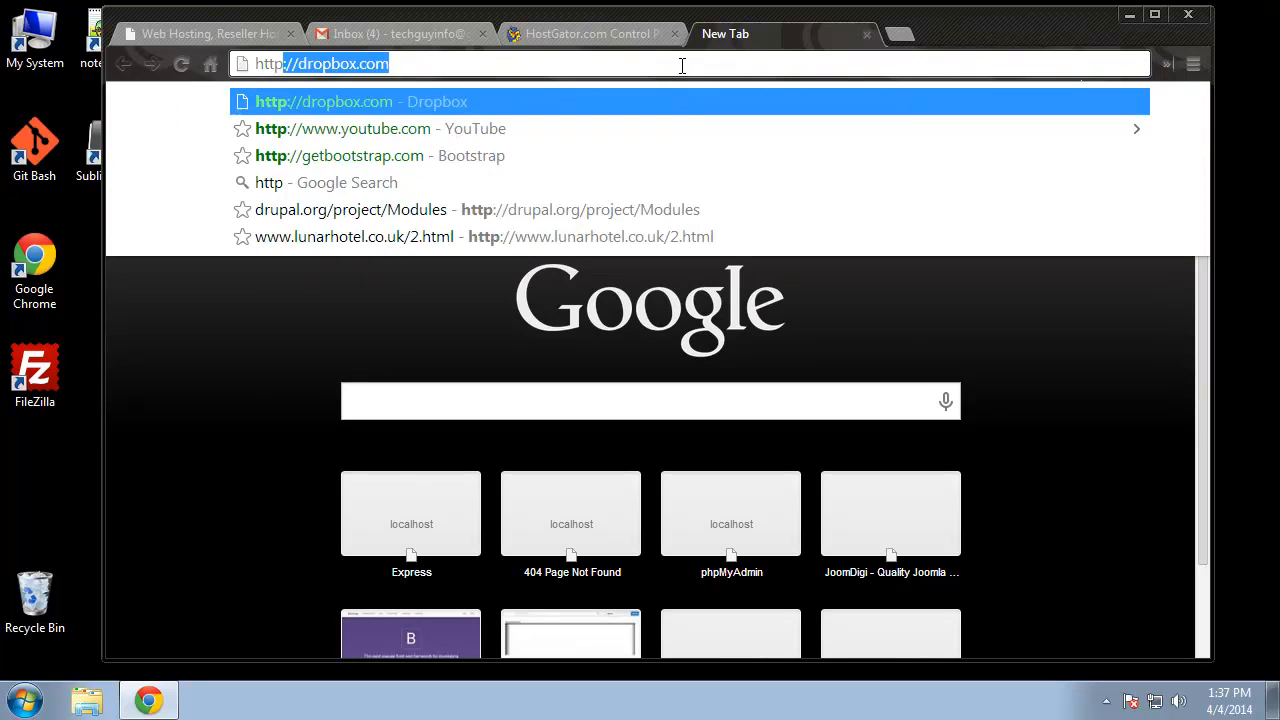
pyautogui.write('://e')
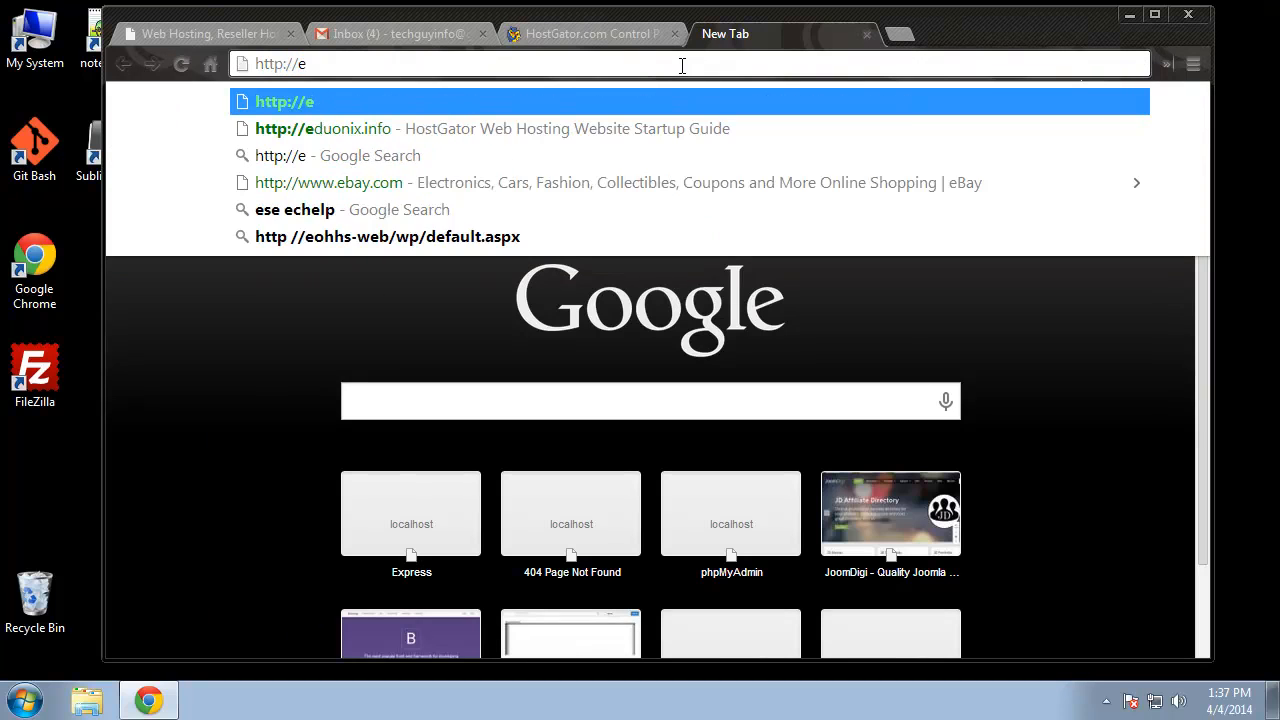
pyautogui.write('duonix.info')
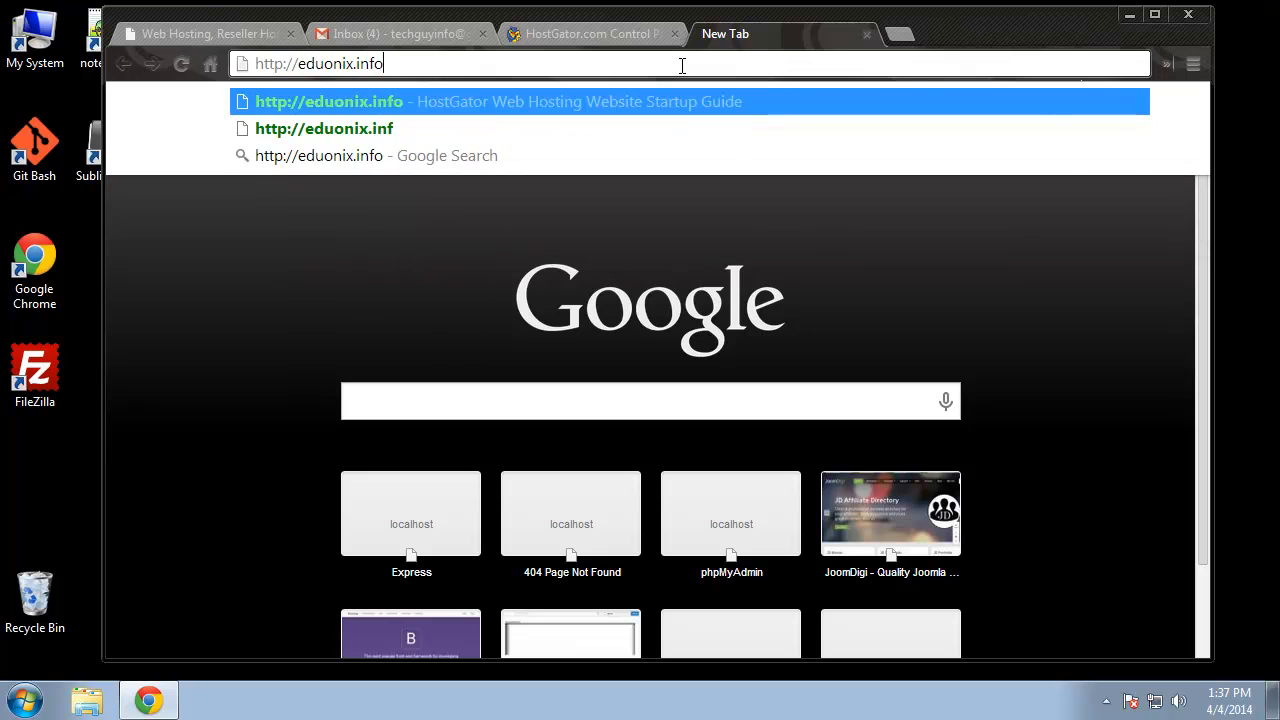
pyautogui.press('Return')
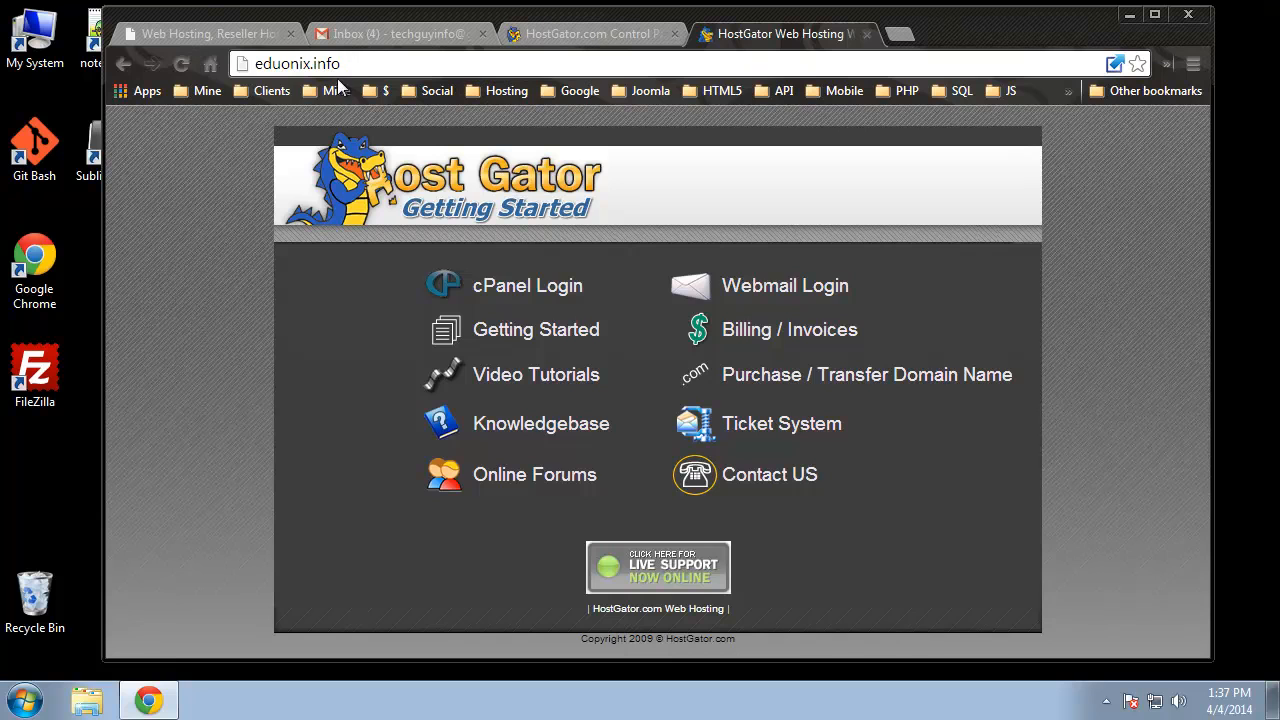
# - Go to eduonix.info/cpanel from the Getting Started page's address
pyautogui.click(515, 36)
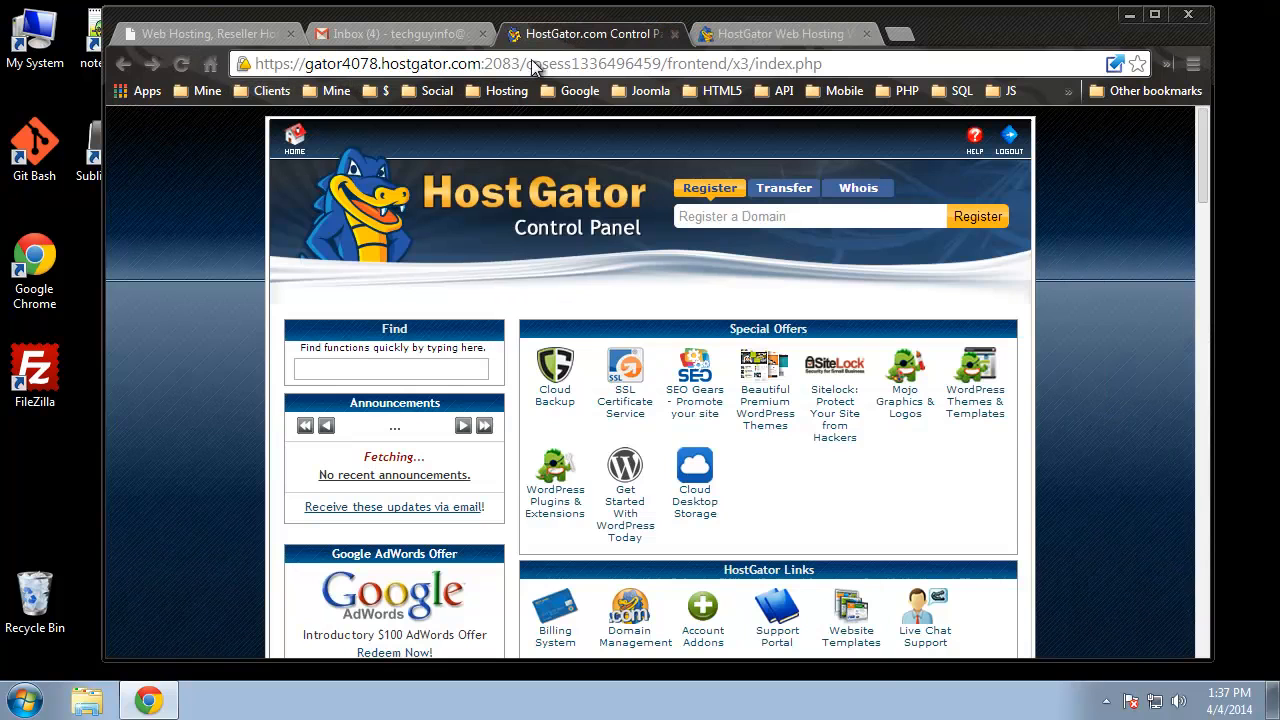
pyautogui.moveTo(481, 63); pyautogui.dragTo(305, 63)
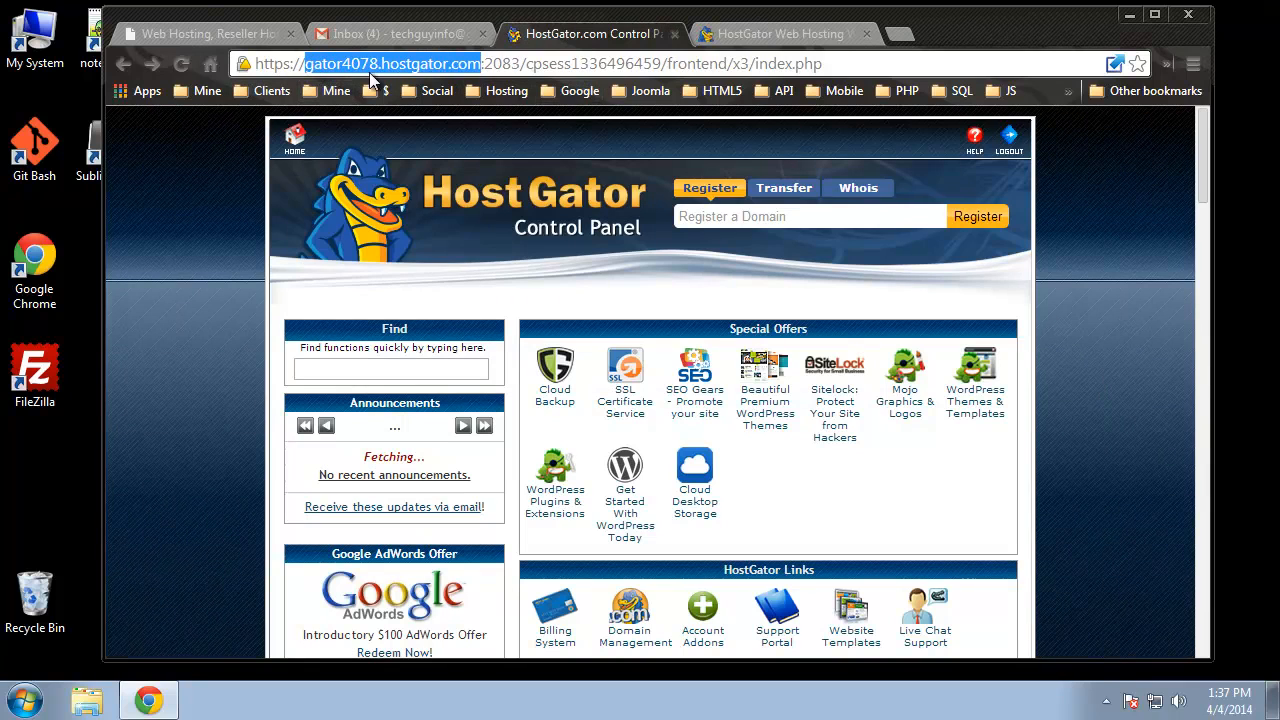
pyautogui.click(760, 34)
pyautogui.click(450, 66)
pyautogui.click(402, 63)
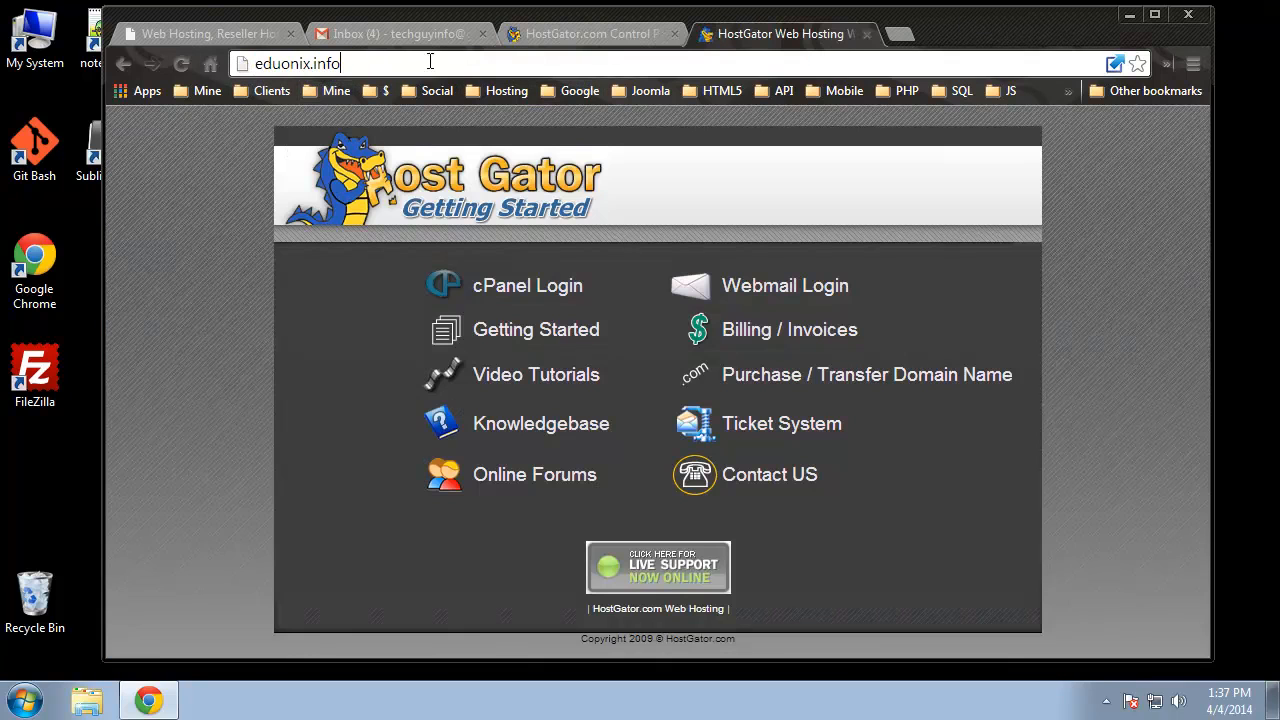
pyautogui.write('/cpanel')
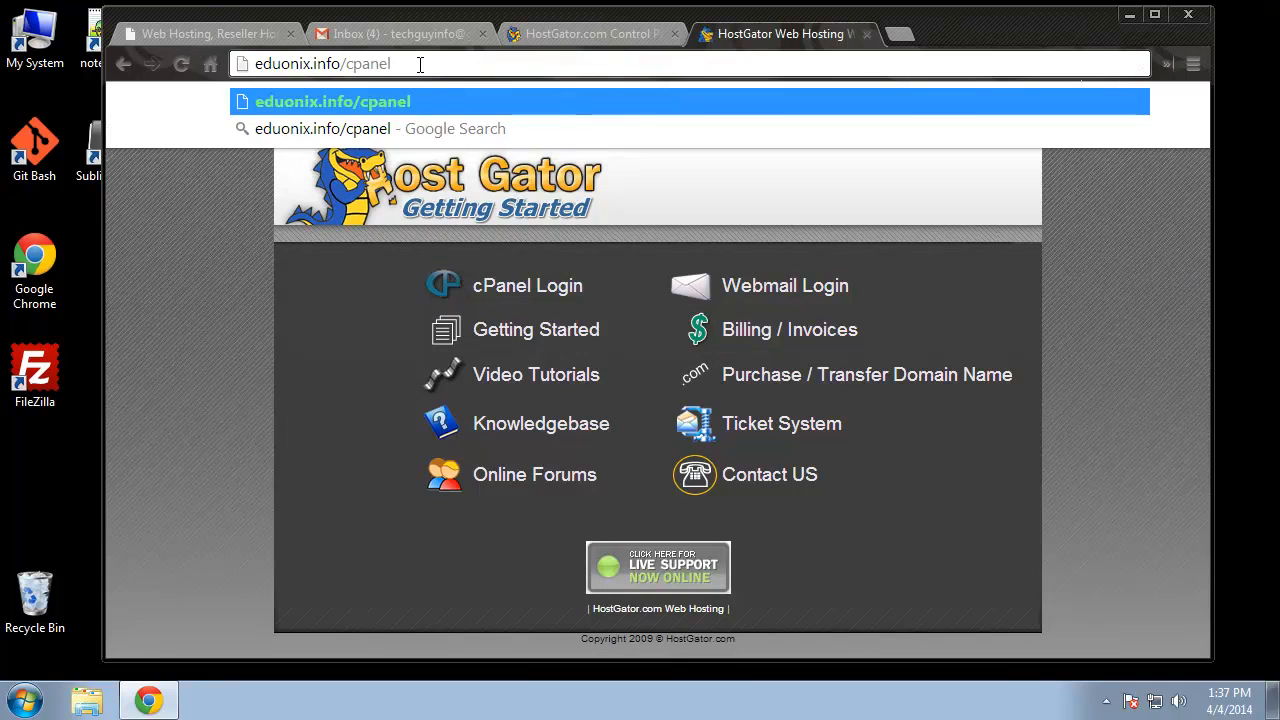
pyautogui.press('Return')
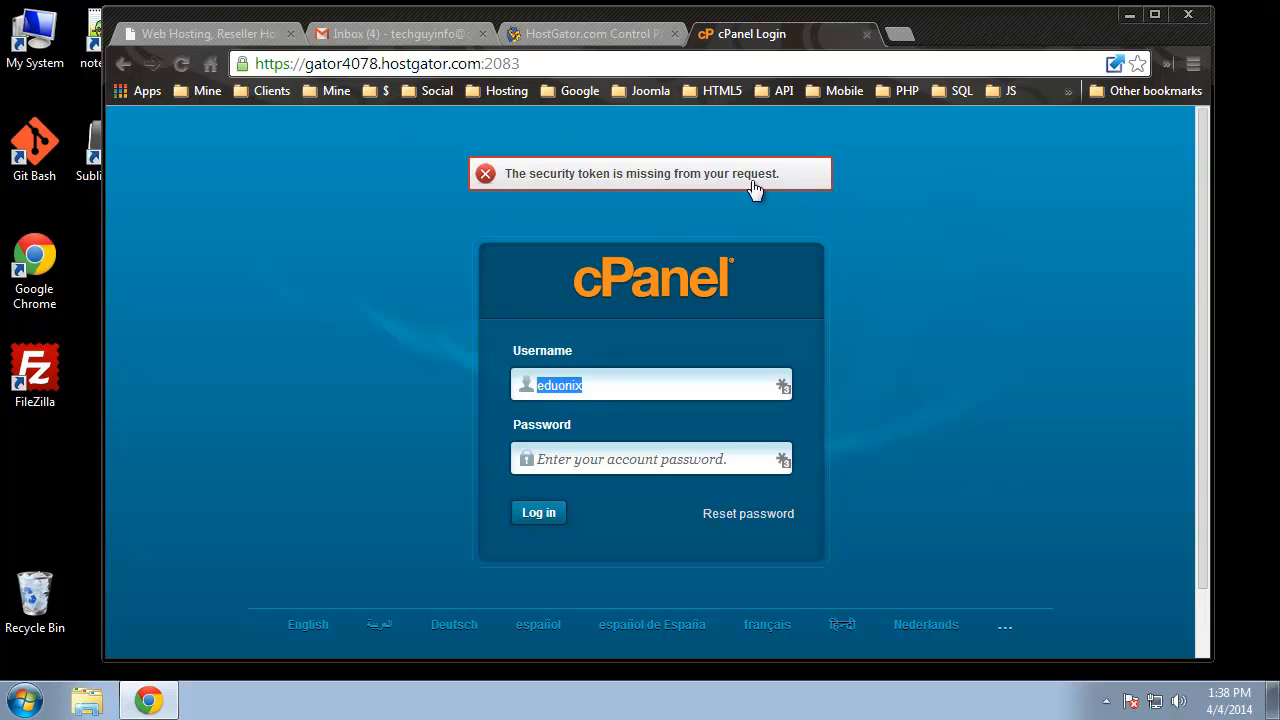
# - Return to the Control Panel, close the cPanel Login tab and bring the Mail section into view
pyautogui.click(591, 35)
pyautogui.click(868, 35)
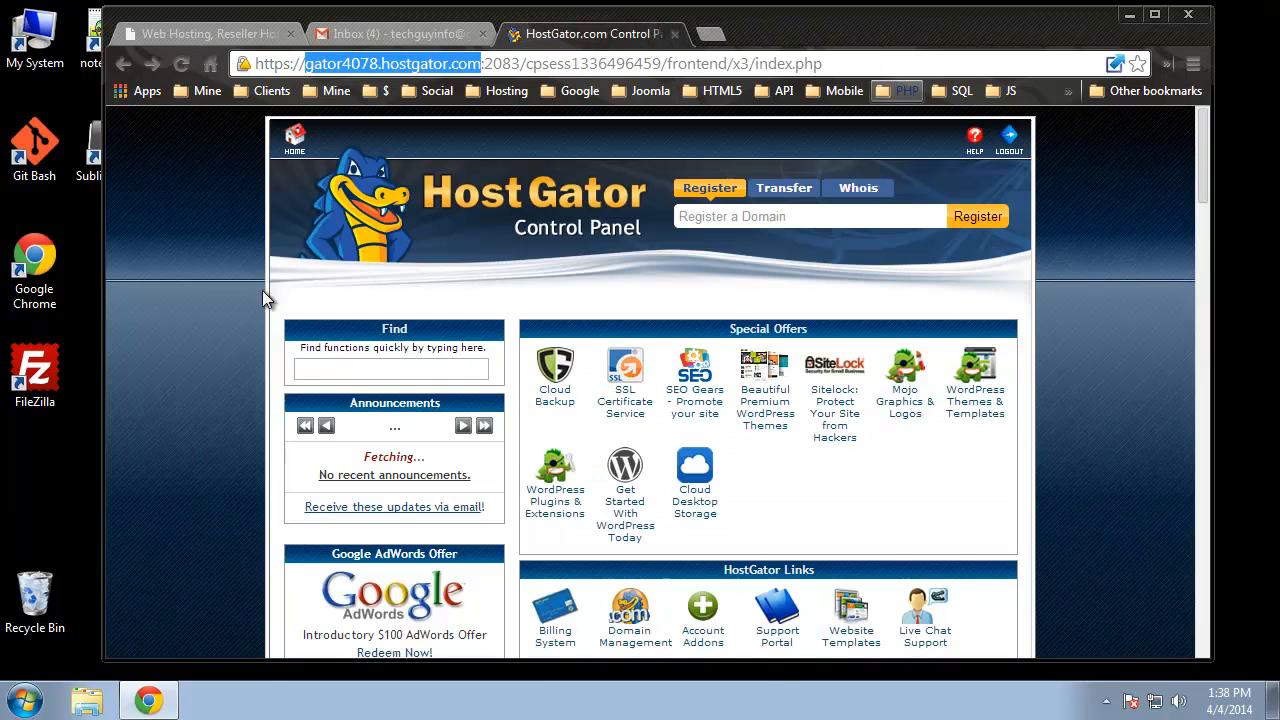
pyautogui.scroll(-6, 378, 376)
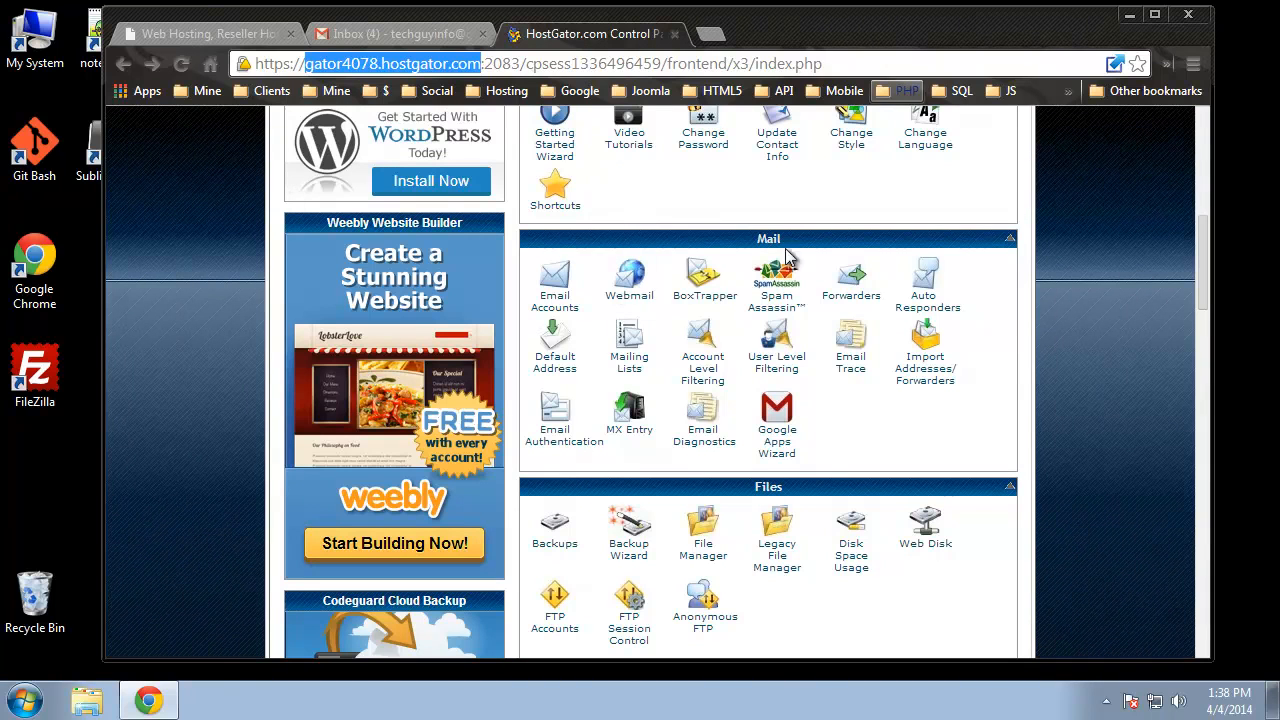
# - Open Email Accounts, dismiss its help panel, and focus the new account's Email field
pyautogui.click(562, 312)
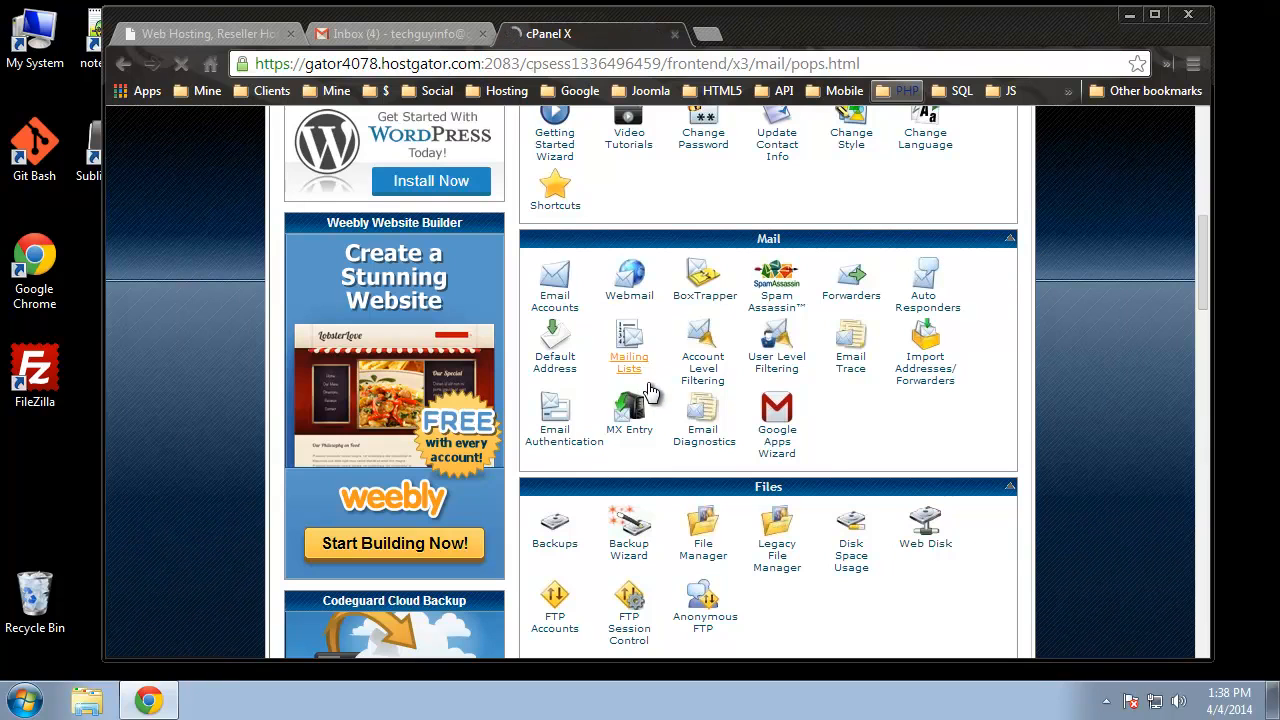
pyautogui.scroll(-2, 584, 233)
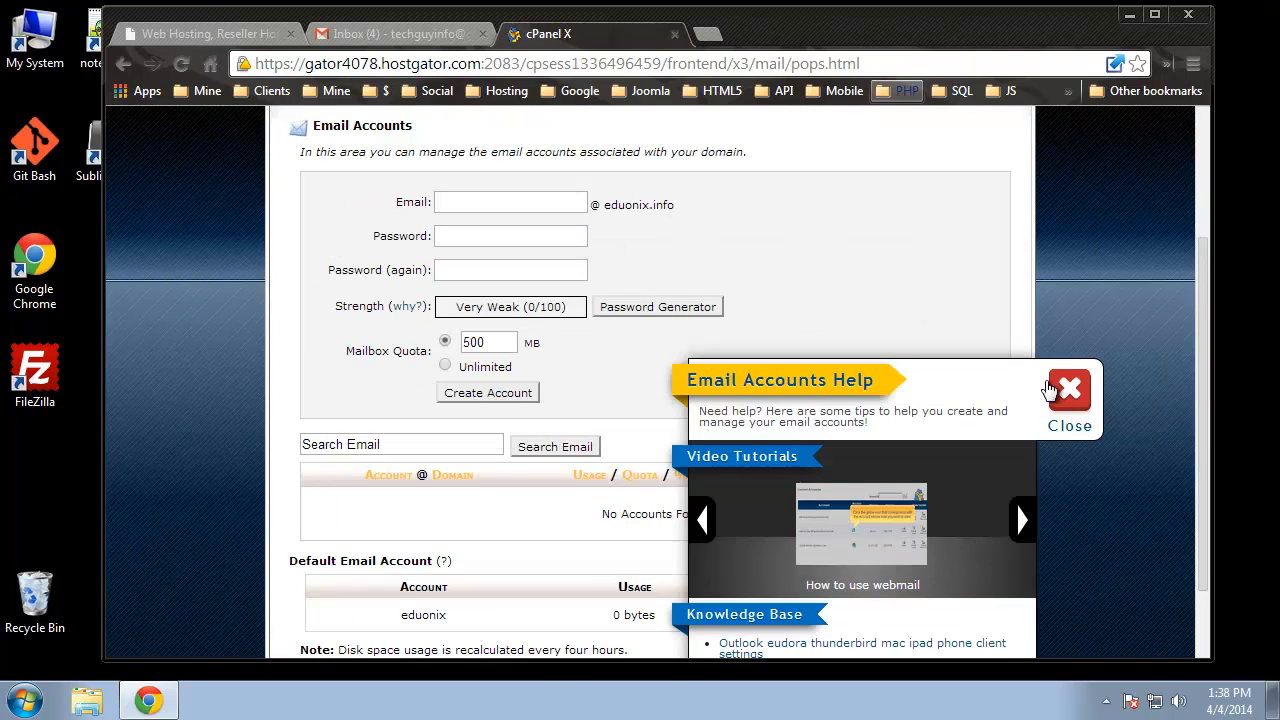
pyautogui.click(1069, 395)
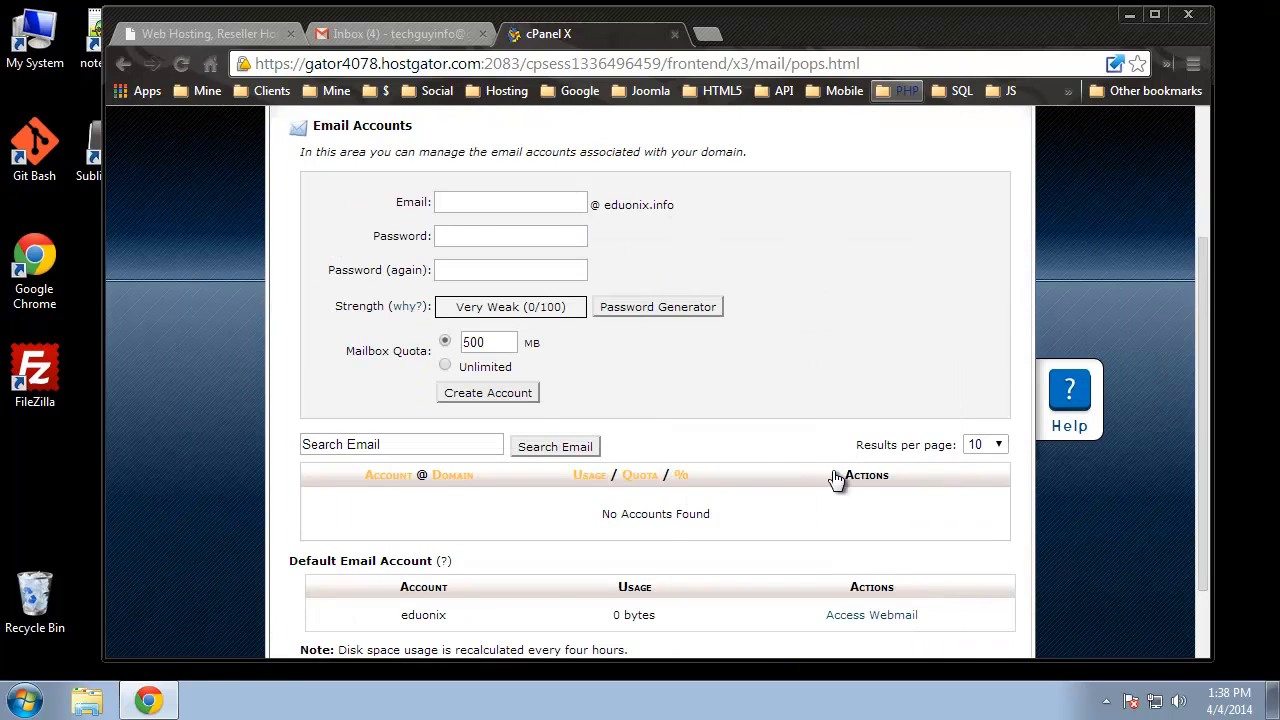
pyautogui.scroll(-1, 367, 506)
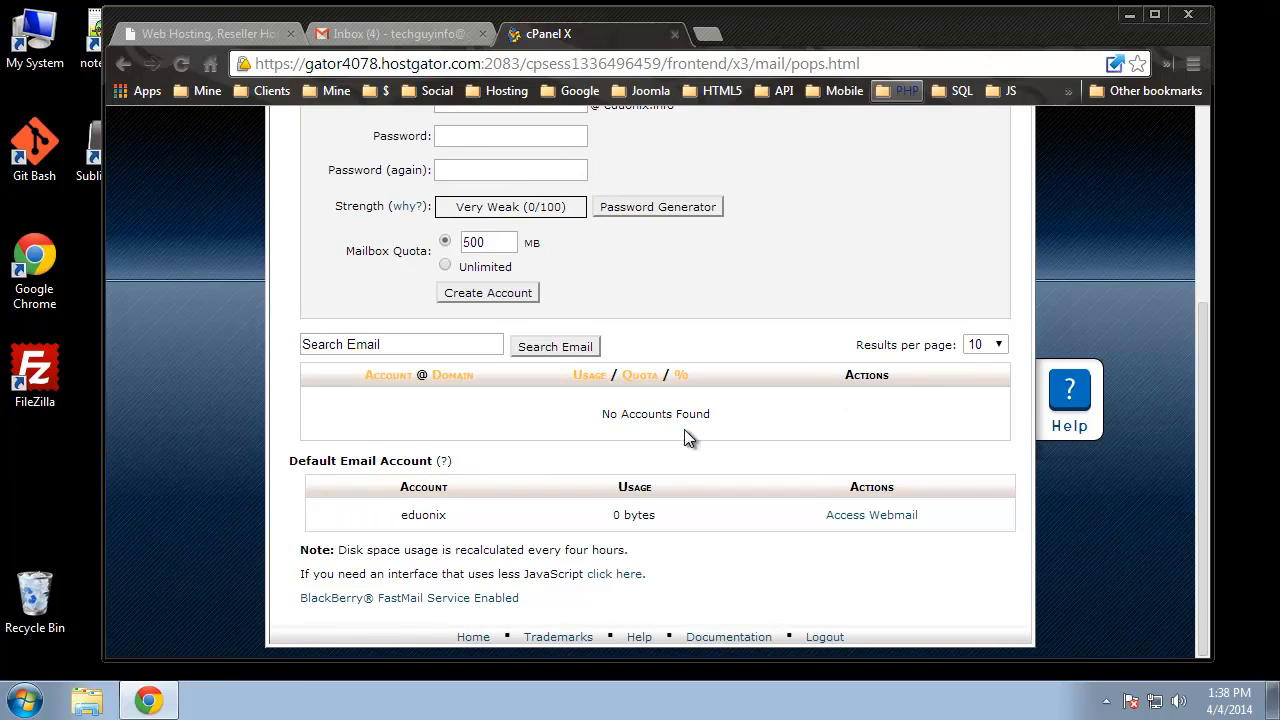
pyautogui.moveTo(600, 414); pyautogui.dragTo(722, 418)
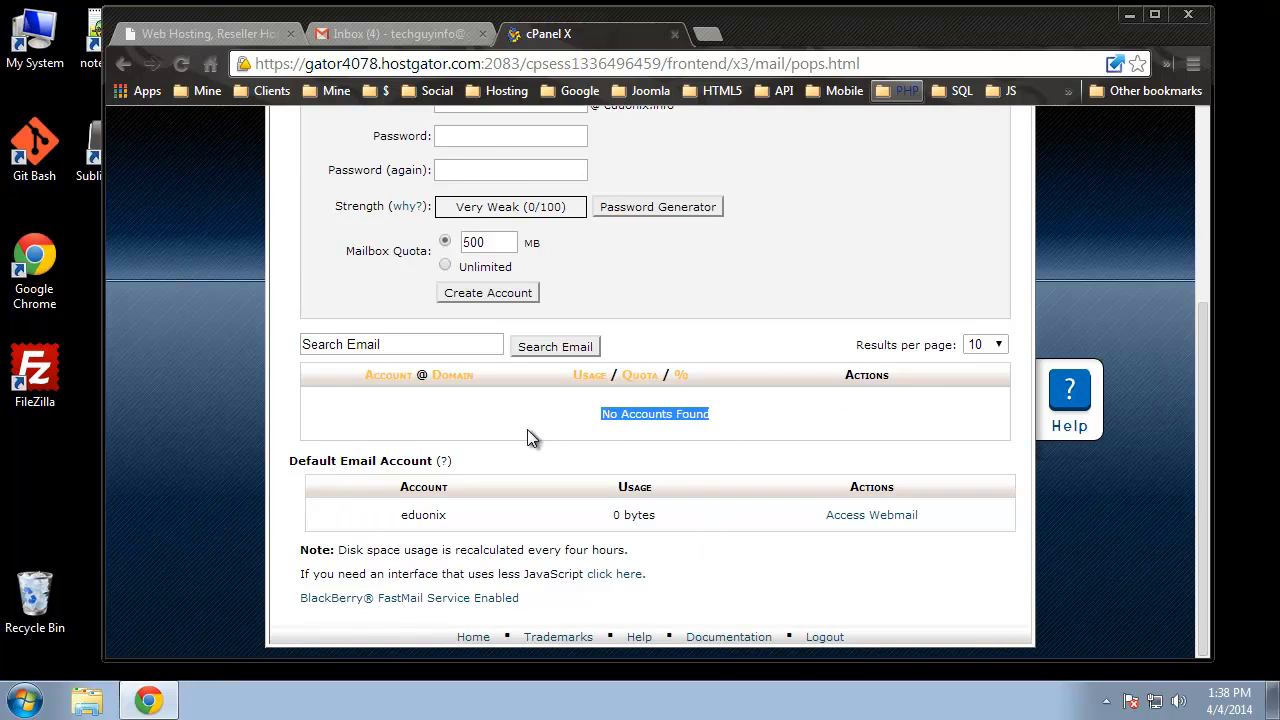
pyautogui.click(225, 374)
pyautogui.scroll(3, 230, 385)
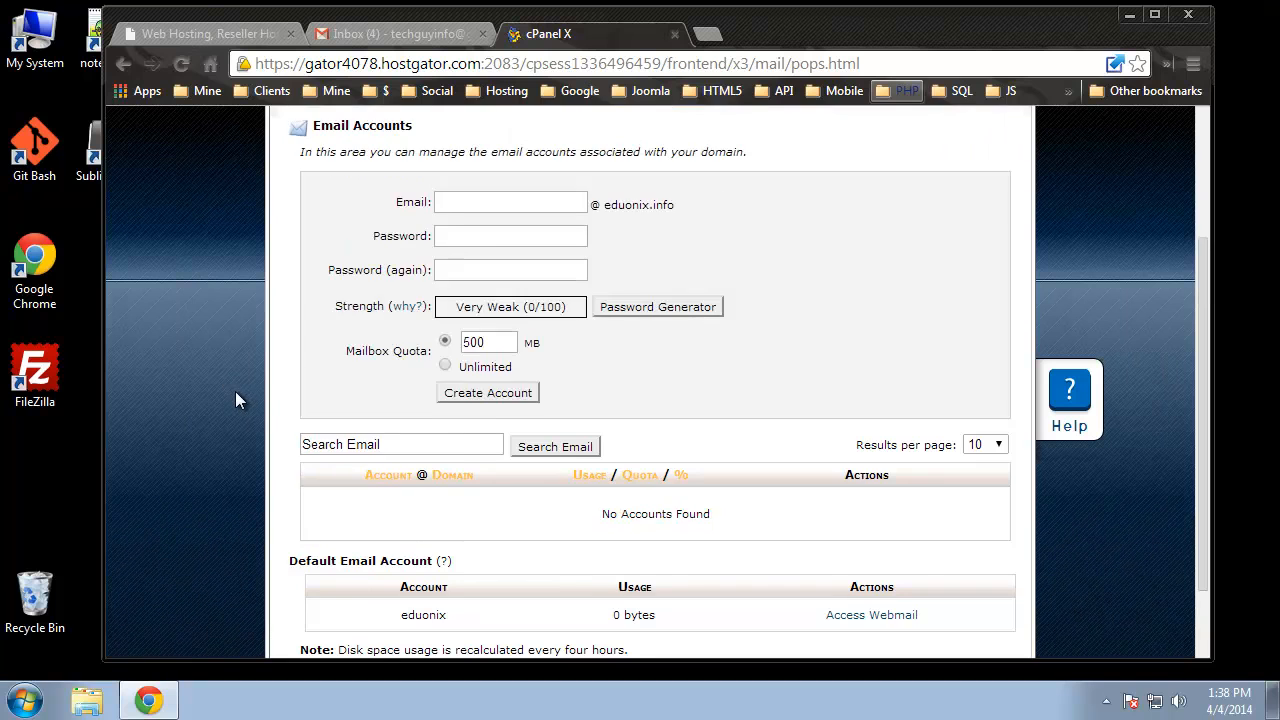
pyautogui.scroll(-2, 219, 402)
pyautogui.click(514, 200)
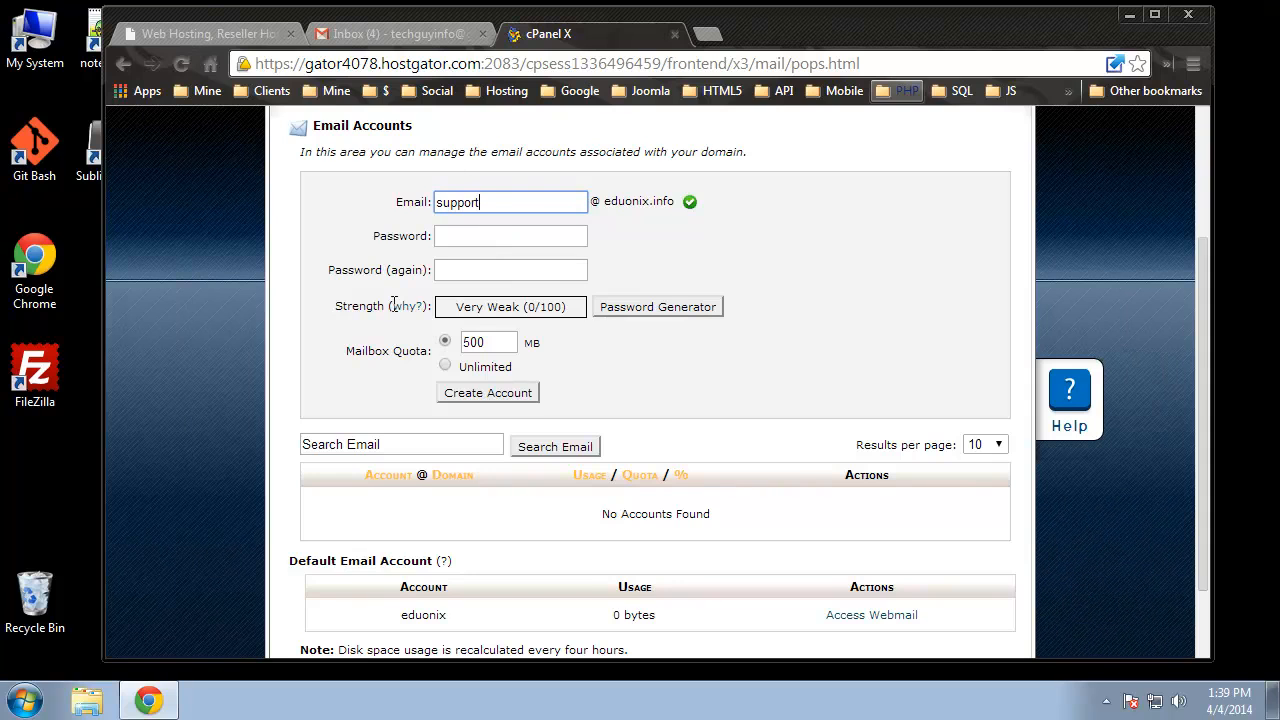
pyautogui.click(455, 234)
pyautogui.write('12345678')
pyautogui.click(475, 270)
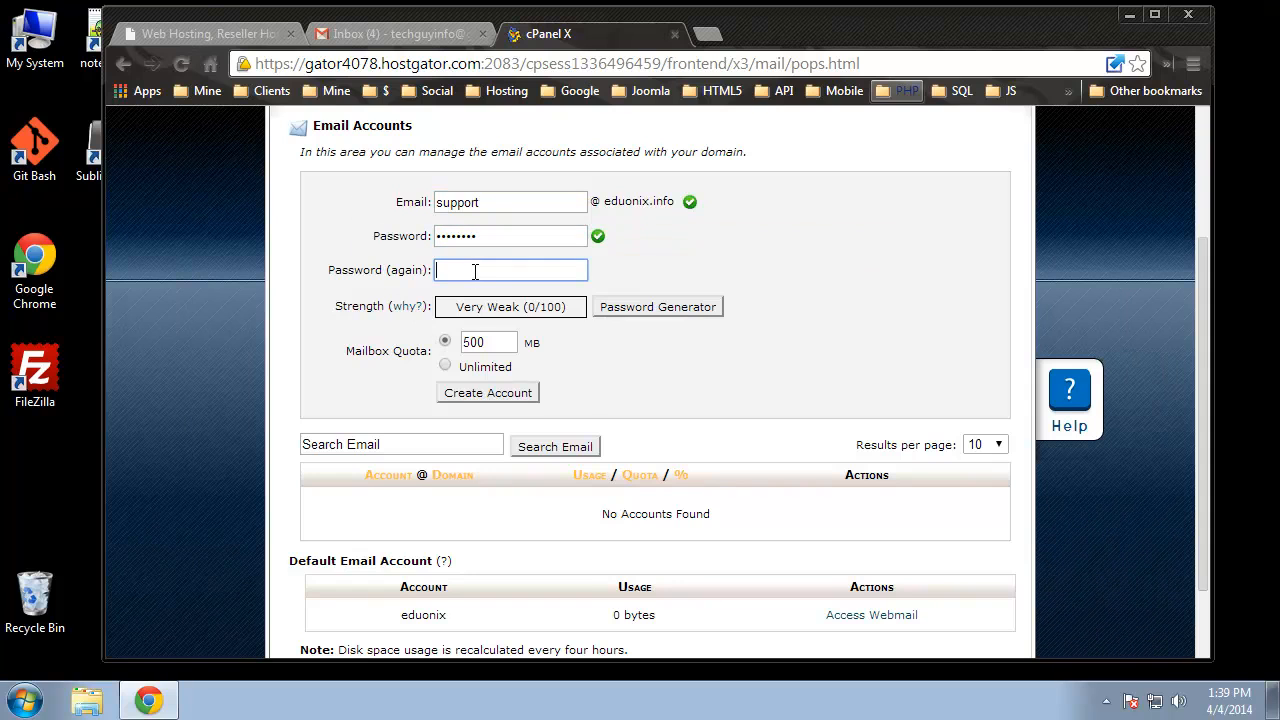
pyautogui.write('1234567')
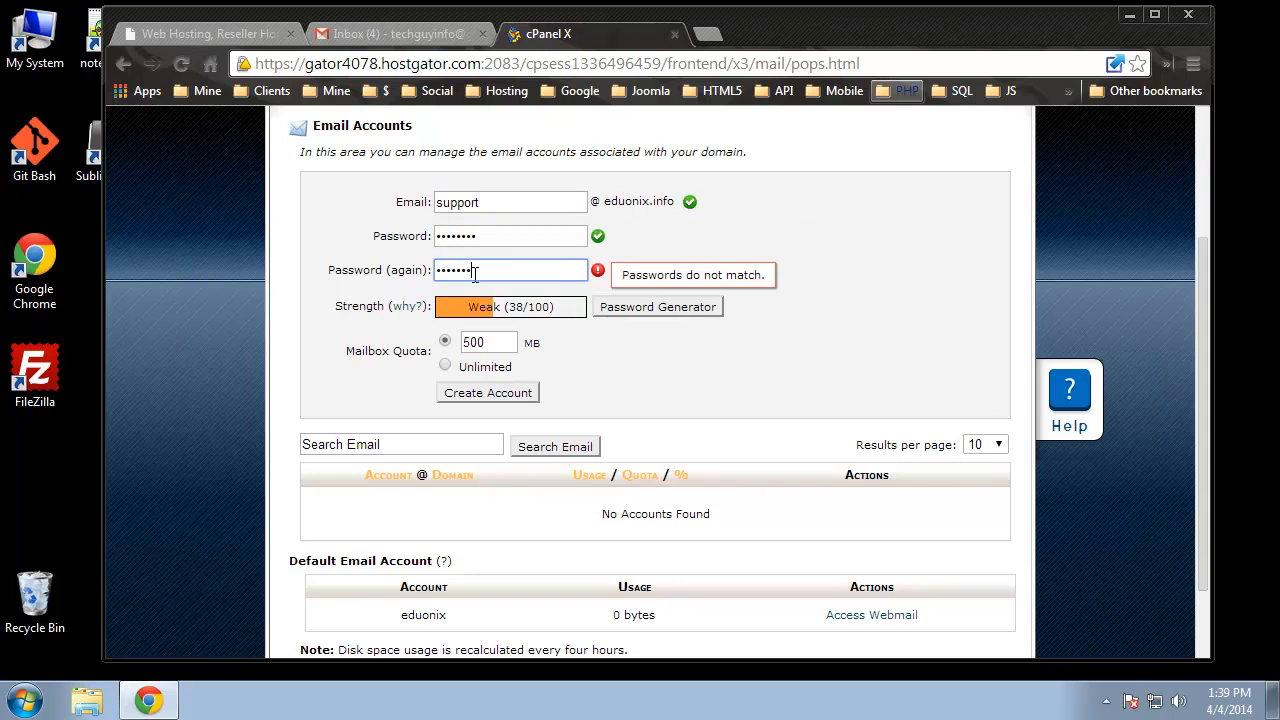
pyautogui.write('8')
pyautogui.click(792, 250)
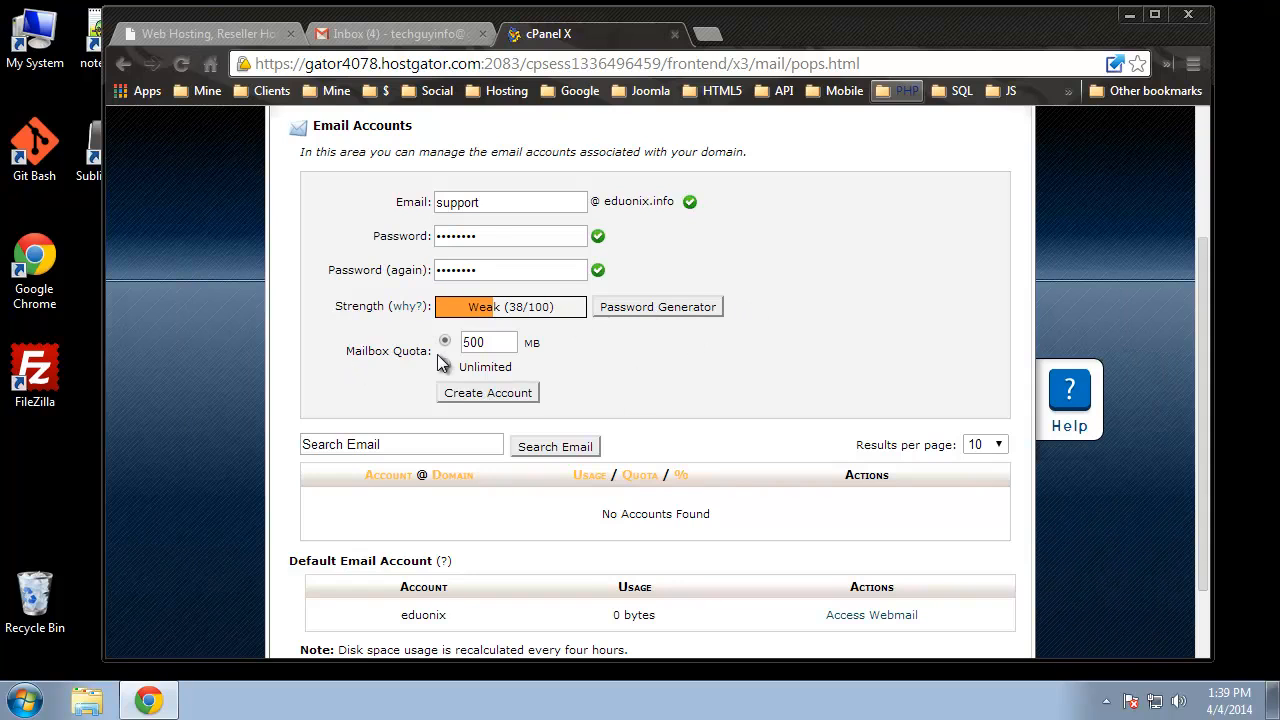
pyautogui.doubleClick(475, 342)
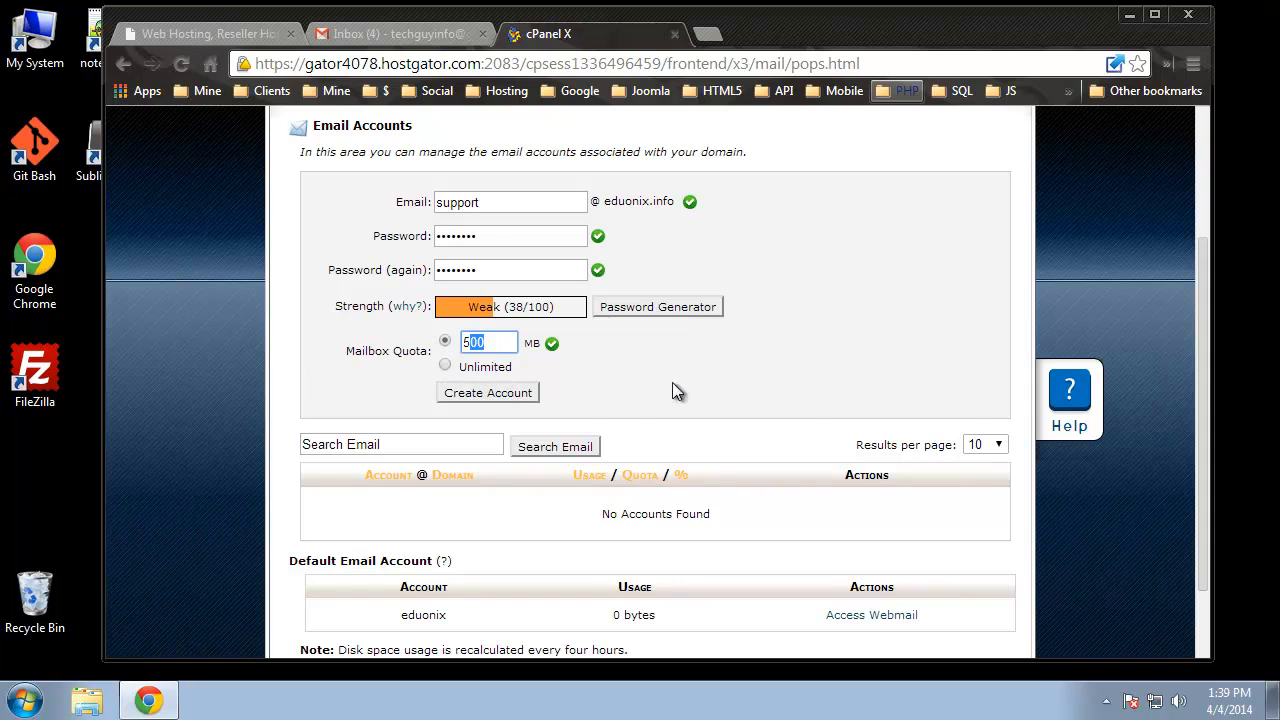
pyautogui.click(474, 392)
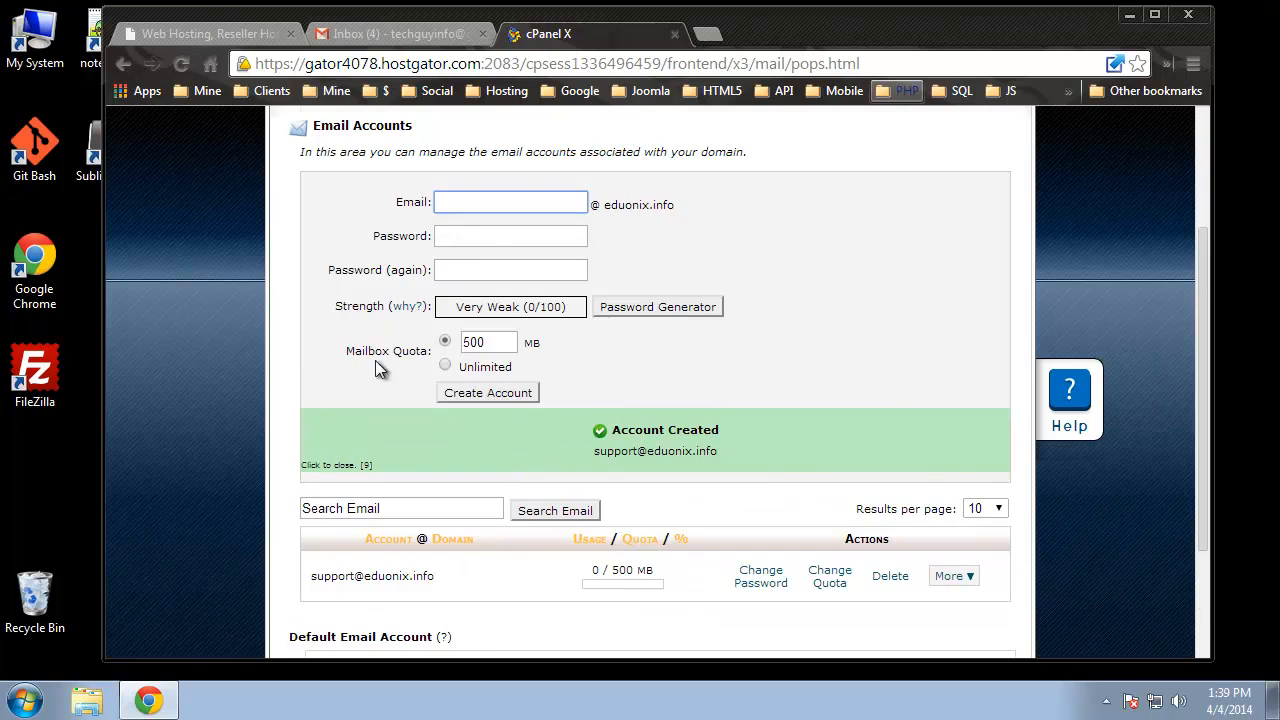
pyautogui.scroll(-1, 377, 368)
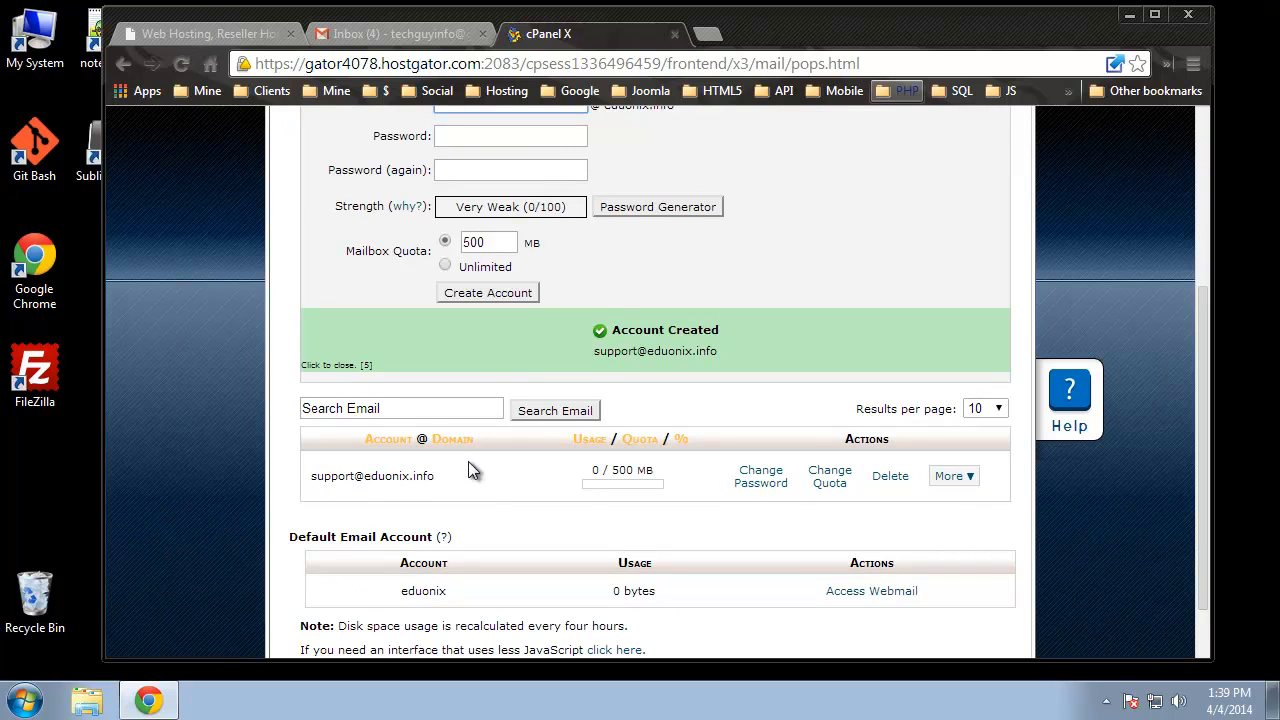
pyautogui.scroll(1, 642, 405)
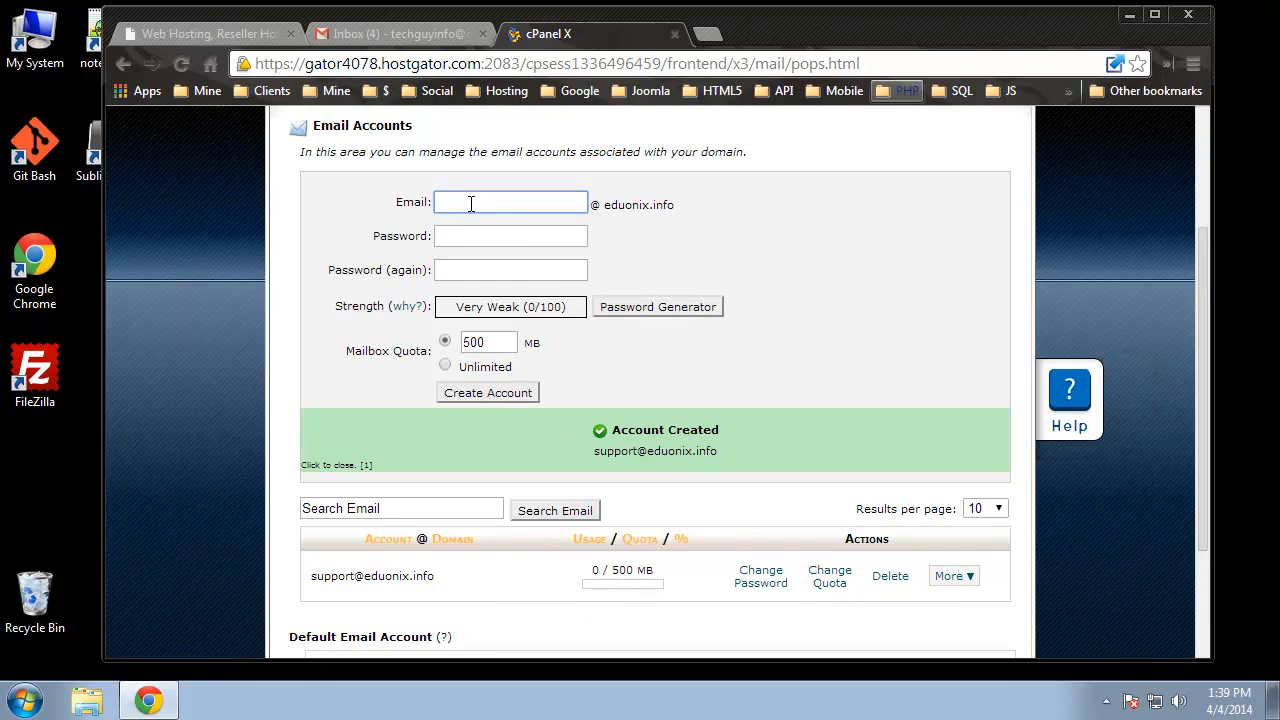
pyautogui.write('admin')
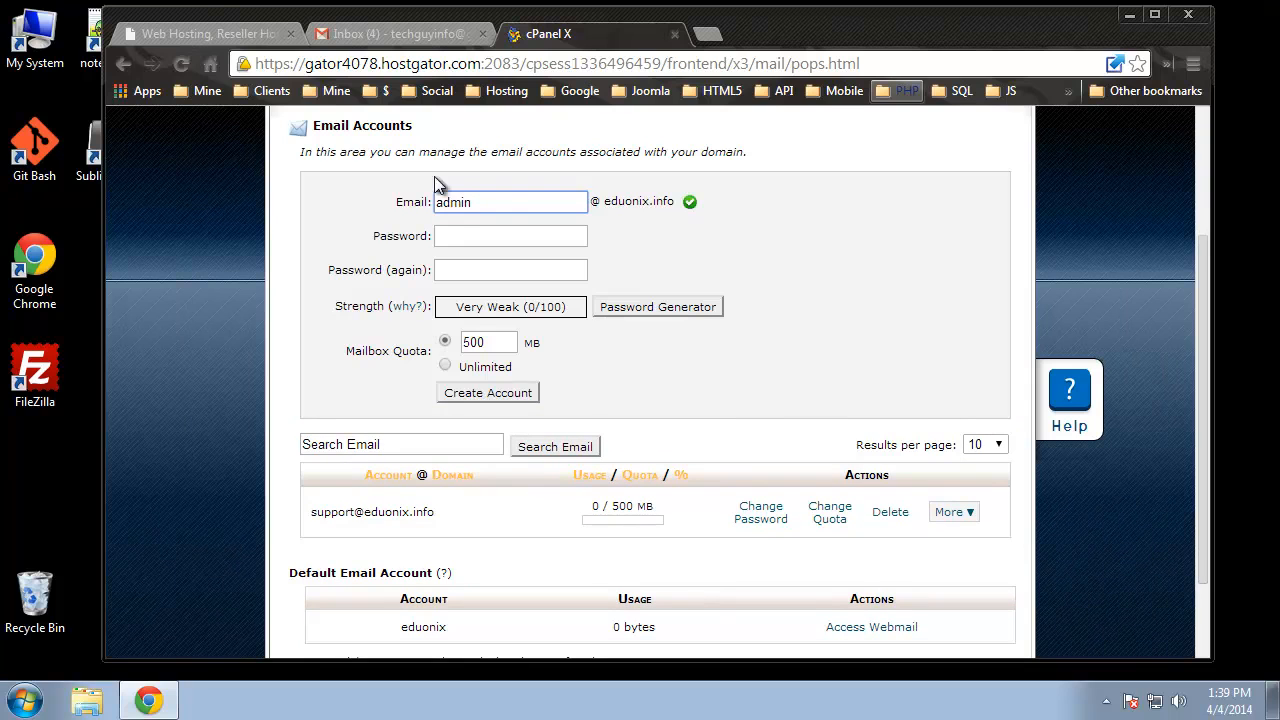
pyautogui.click(480, 236)
pyautogui.write('p•••••••')
pyautogui.click(511, 271)
pyautogui.write('••••••••')
pyautogui.click(489, 390)
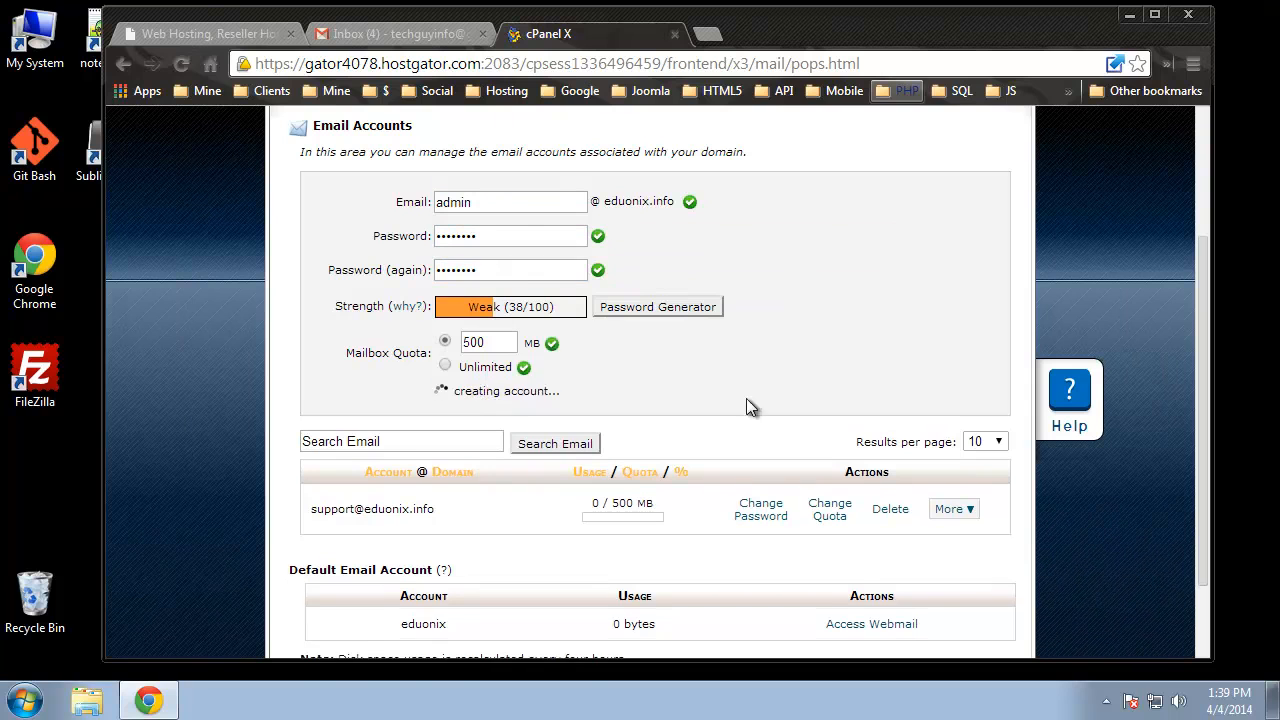
pyautogui.scroll(-3, 651, 258)
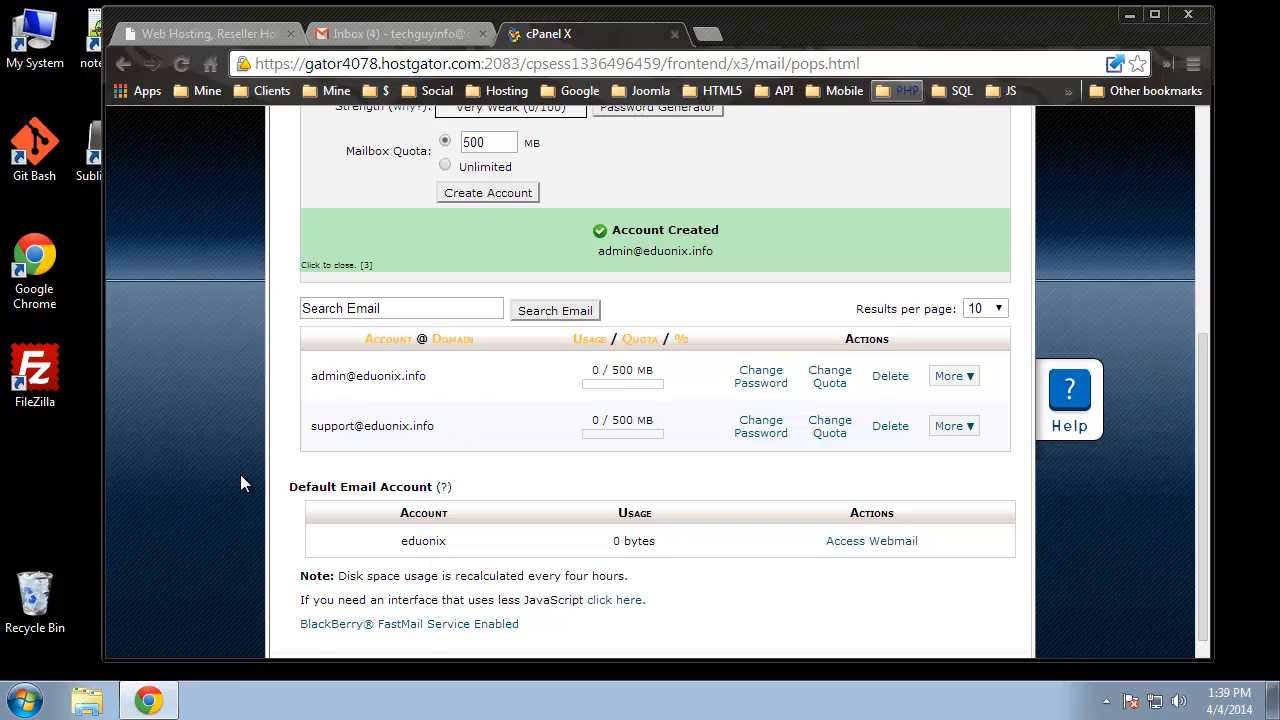
pyautogui.scroll(1, 286, 458)
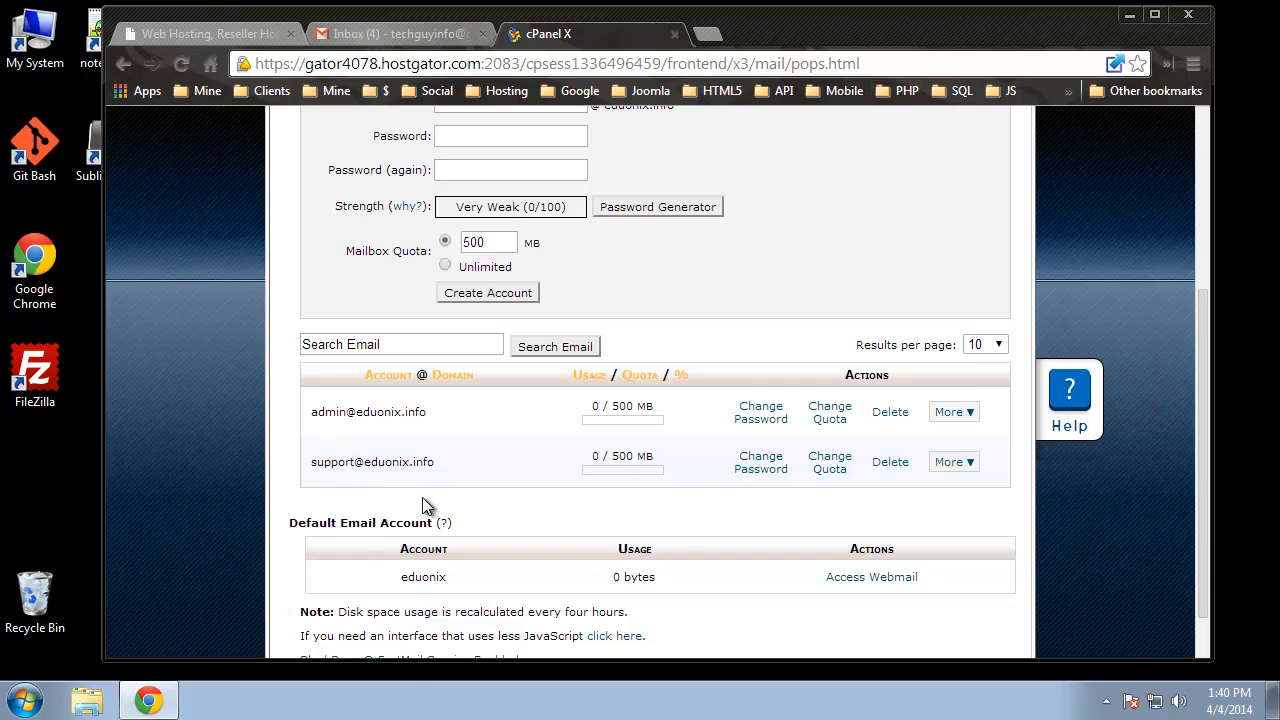
pyautogui.moveTo(435, 462); pyautogui.dragTo(311, 462)
pyautogui.rightClick(340, 464)
pyautogui.click(372, 475)
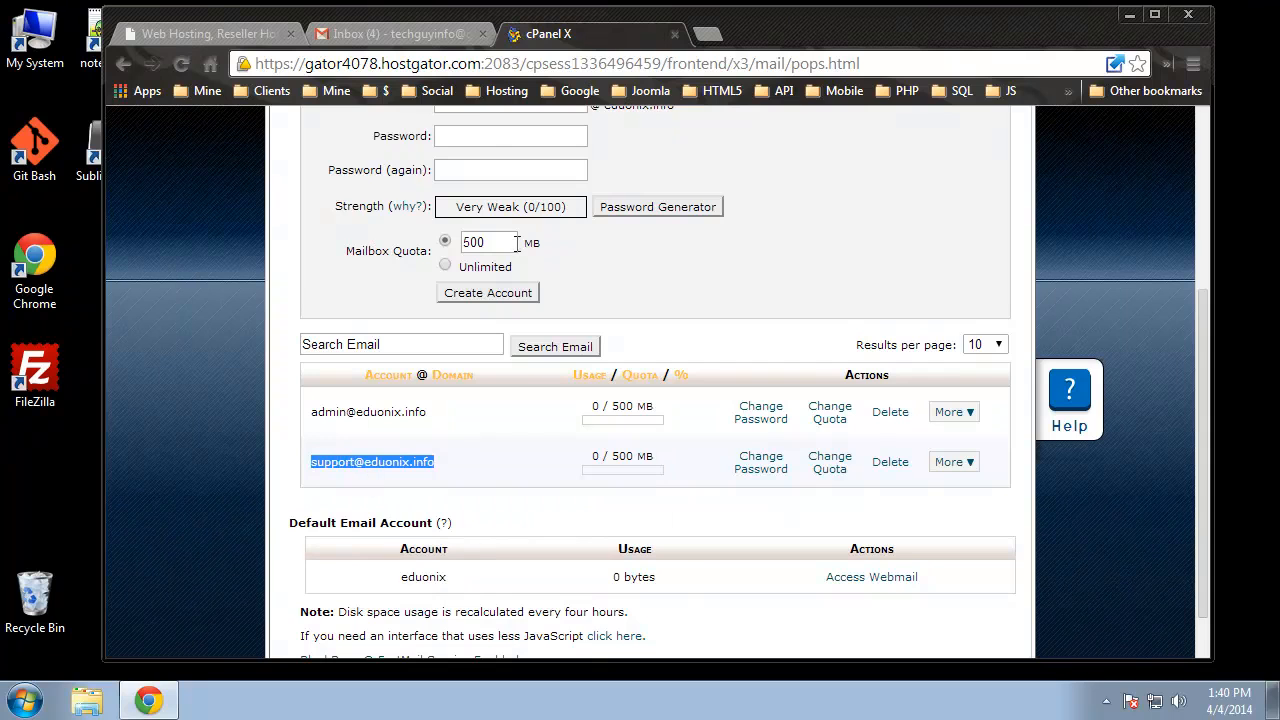
pyautogui.click(410, 33)
pyautogui.click(767, 243)
pyautogui.hotkey('ctrl', 'v')
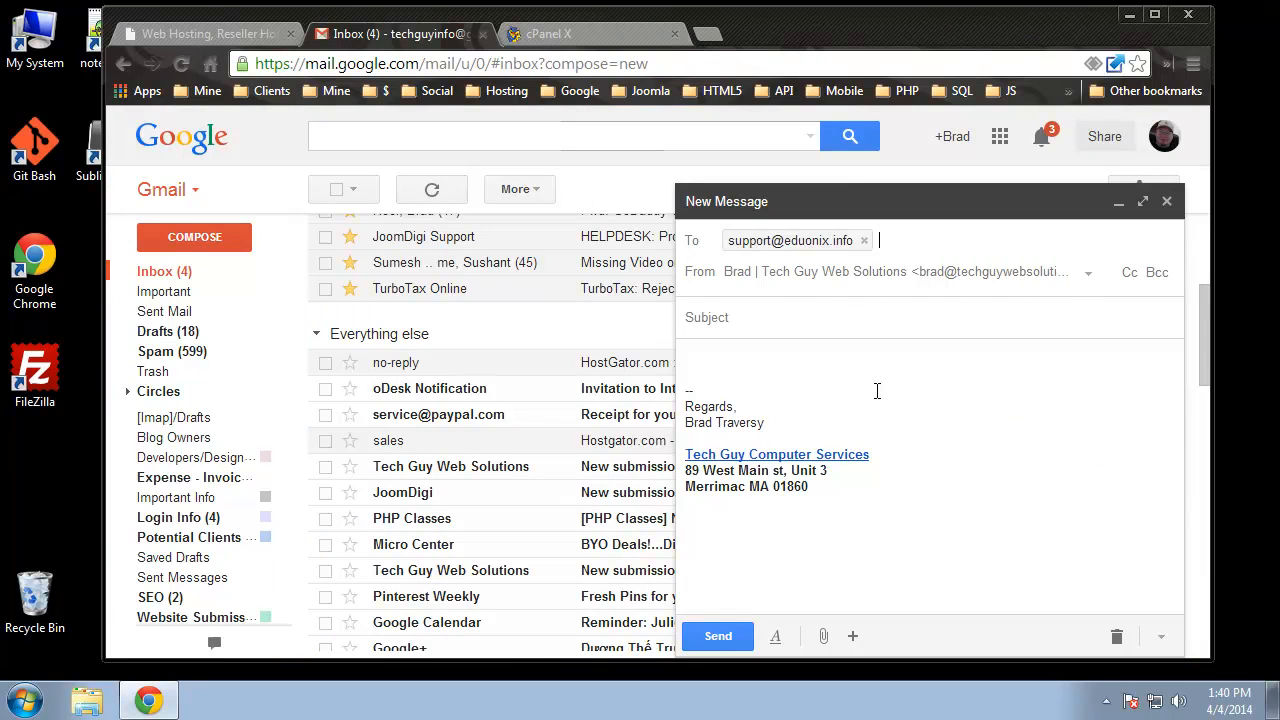
# - Send the draft with subject 'Hello' and a body 'This is an email from' plus the sender's name
pyautogui.click(832, 319)
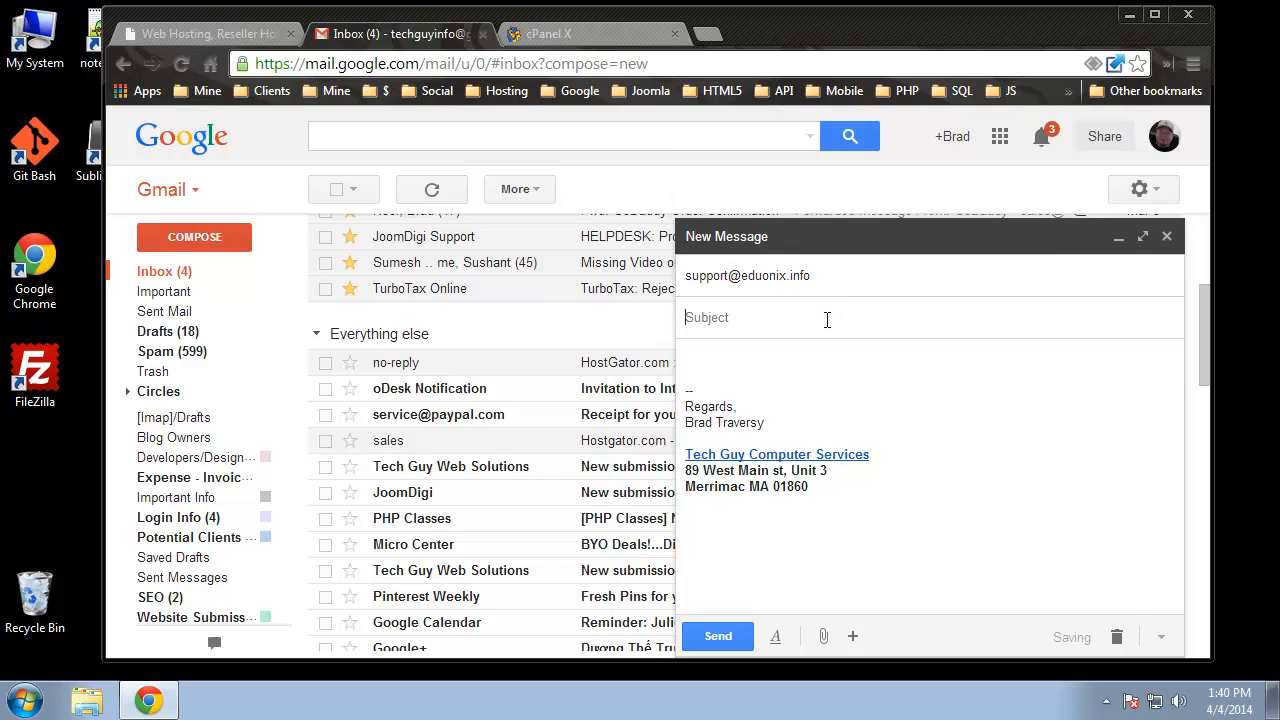
pyautogui.write('Hello')
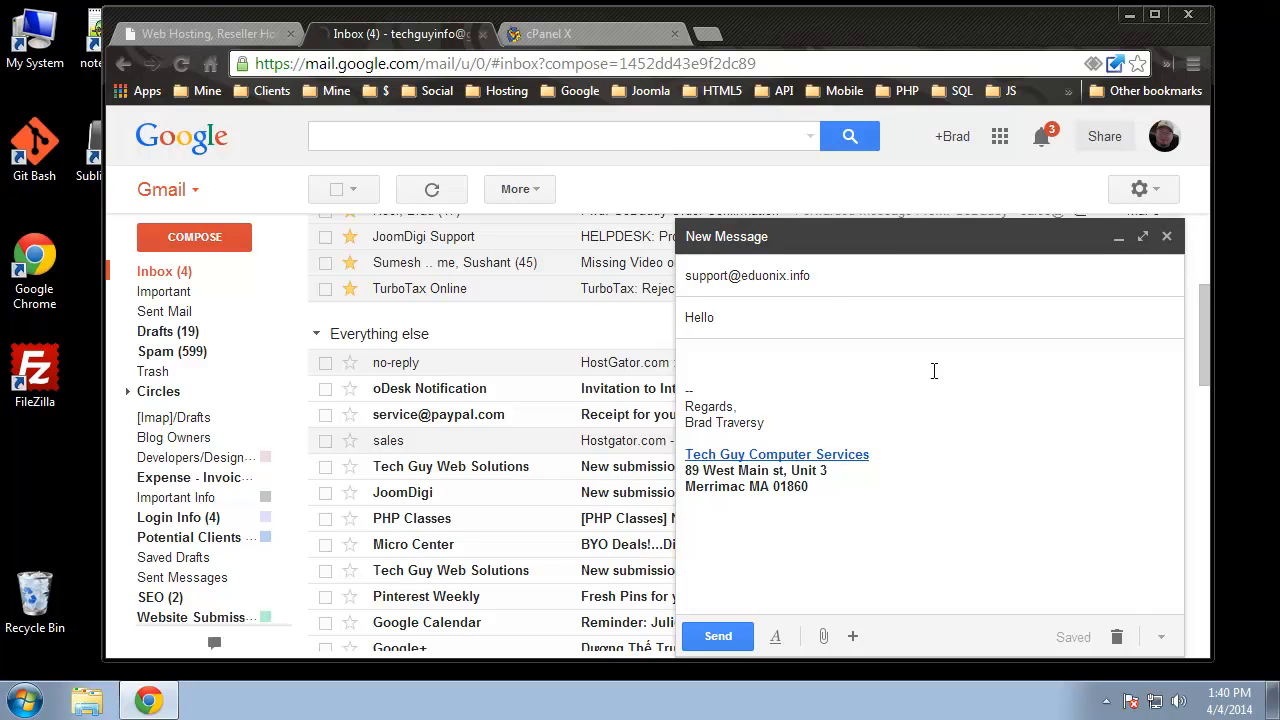
pyautogui.click(750, 358)
pyautogui.write('This is an em')
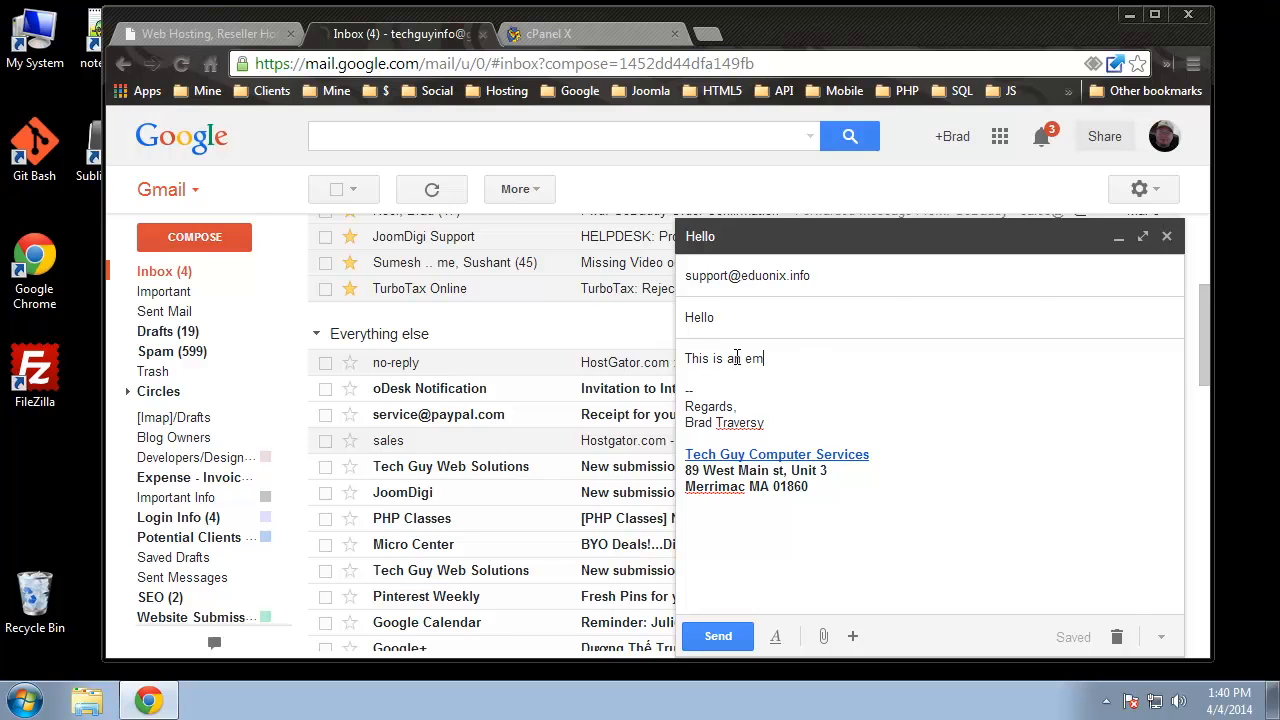
pyautogui.write('ail from Brad')
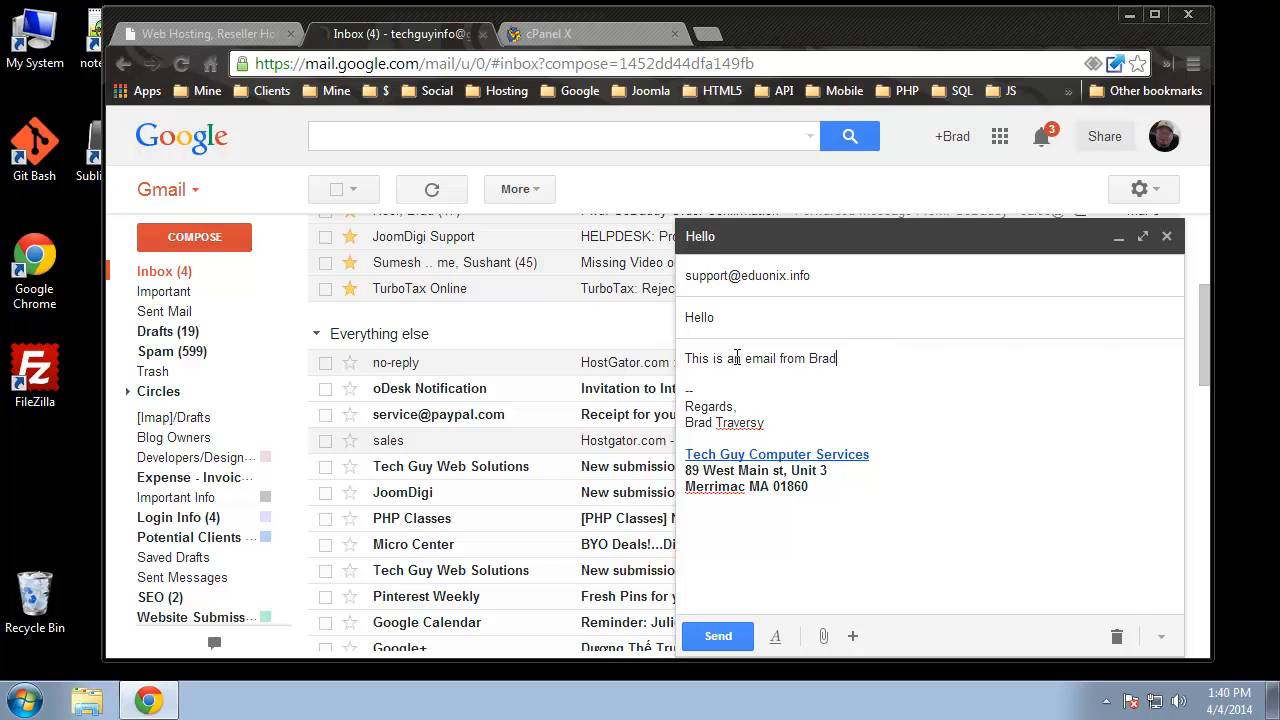
pyautogui.click(738, 638)
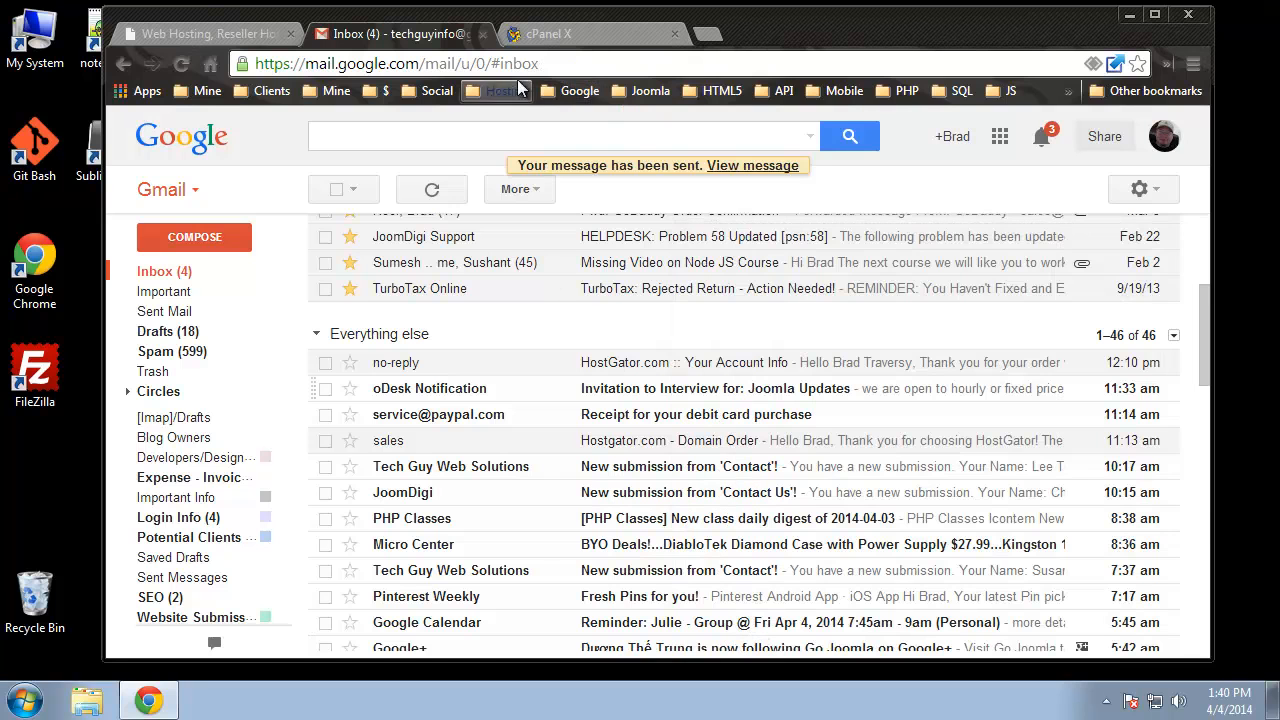
# - Choose Access Webmail from the support account's More menu on the cPanel Email Accounts page
pyautogui.click(593, 34)
pyautogui.click(998, 498)
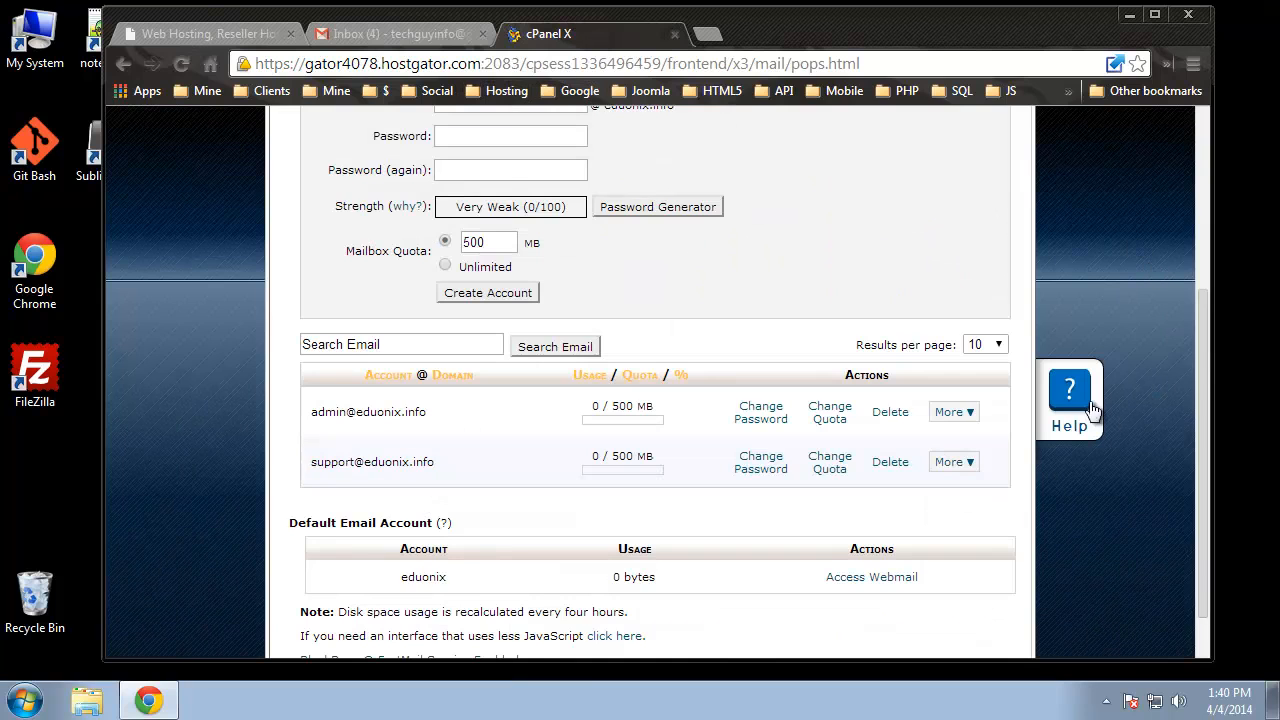
pyautogui.scroll(1, 1104, 589)
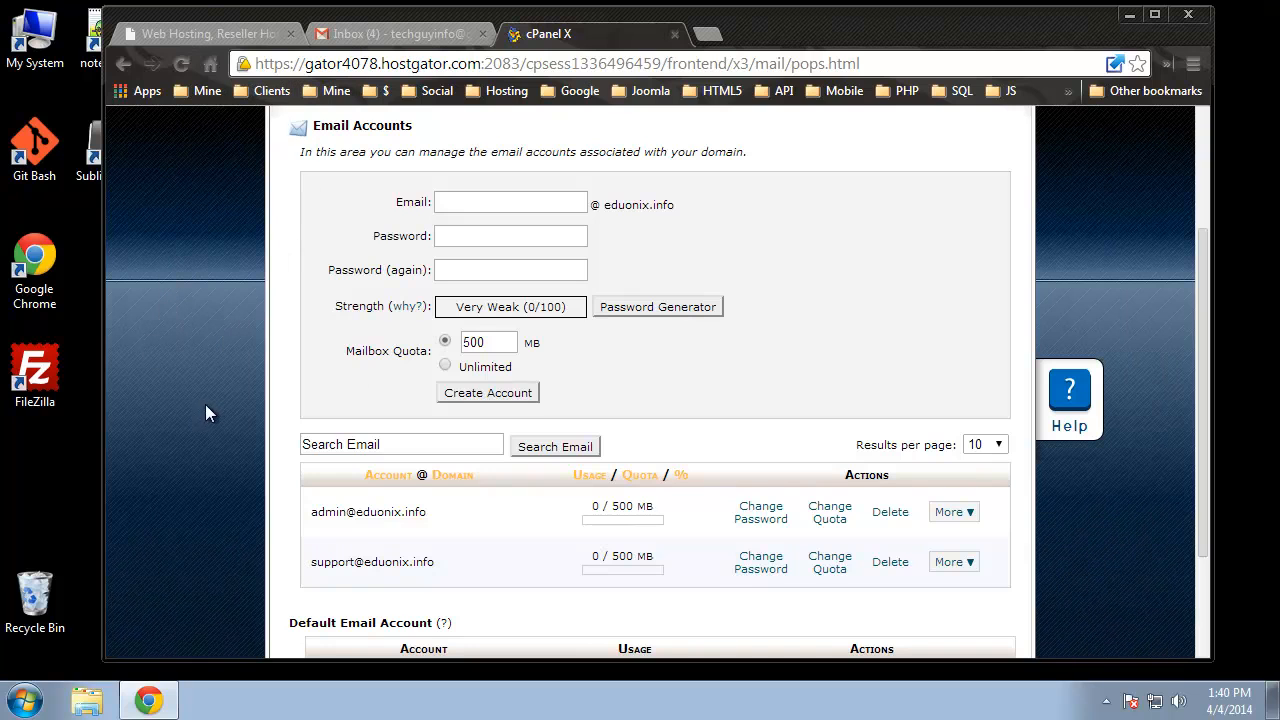
pyautogui.click(955, 566)
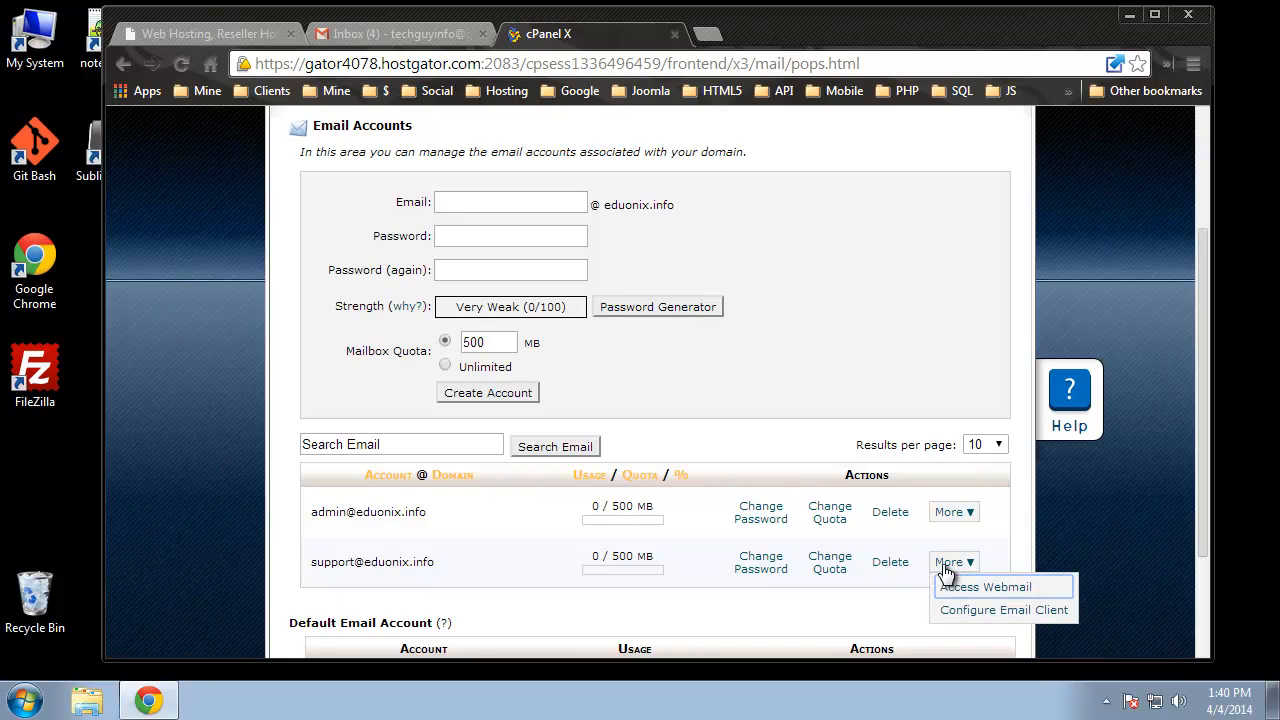
pyautogui.click(1050, 592)
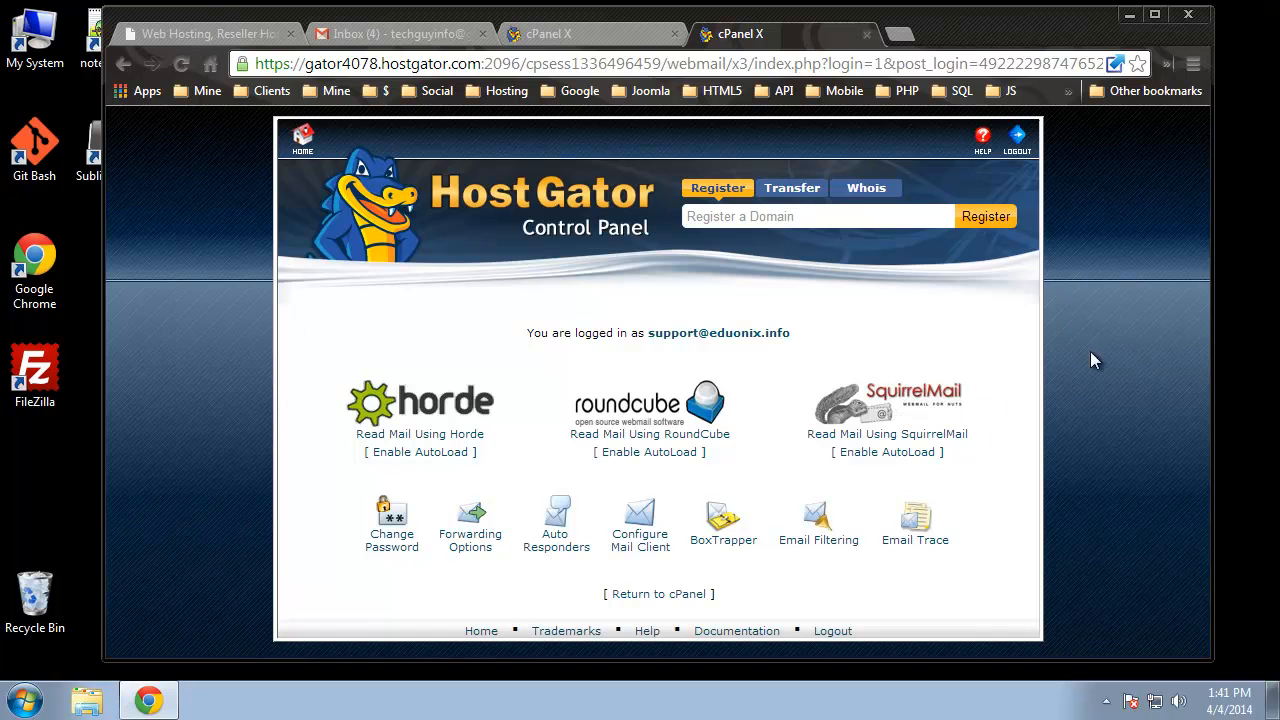
# - Open SquirrelMail, read the 'Hello' test message, then go back to INBOX
pyautogui.click(915, 398)
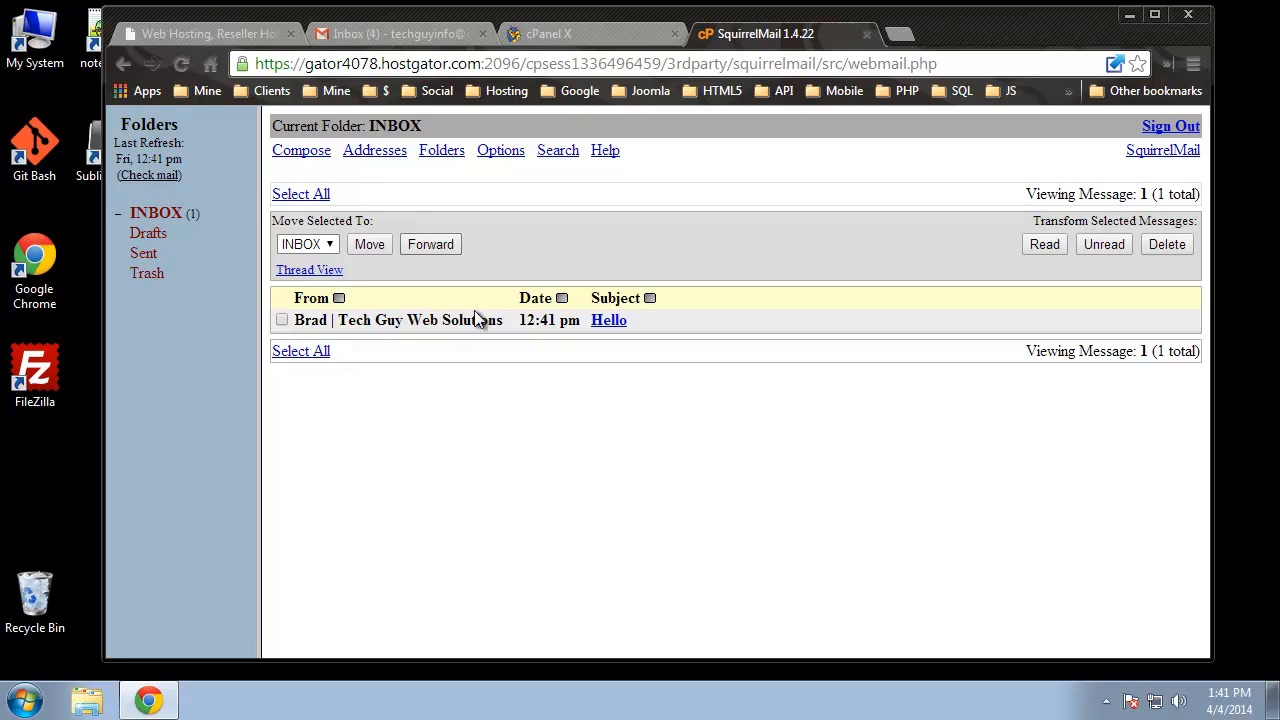
pyautogui.click(609, 320)
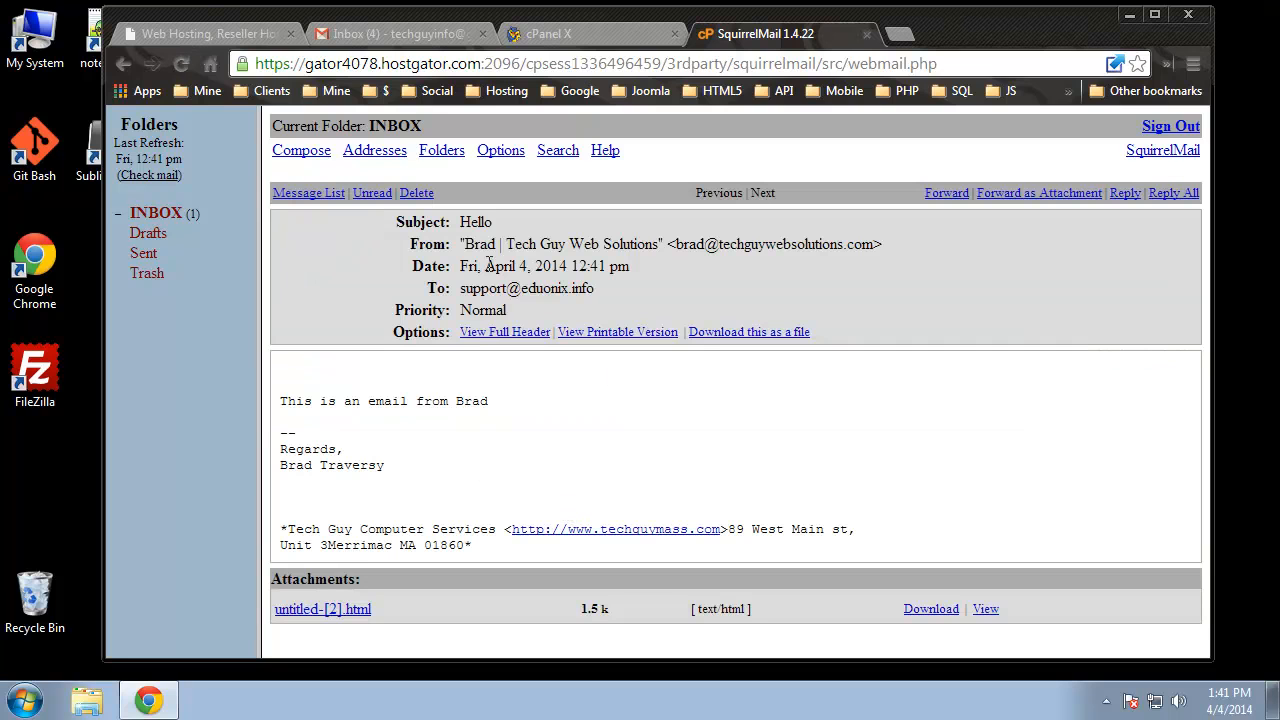
pyautogui.moveTo(506, 400); pyautogui.dragTo(310, 410)
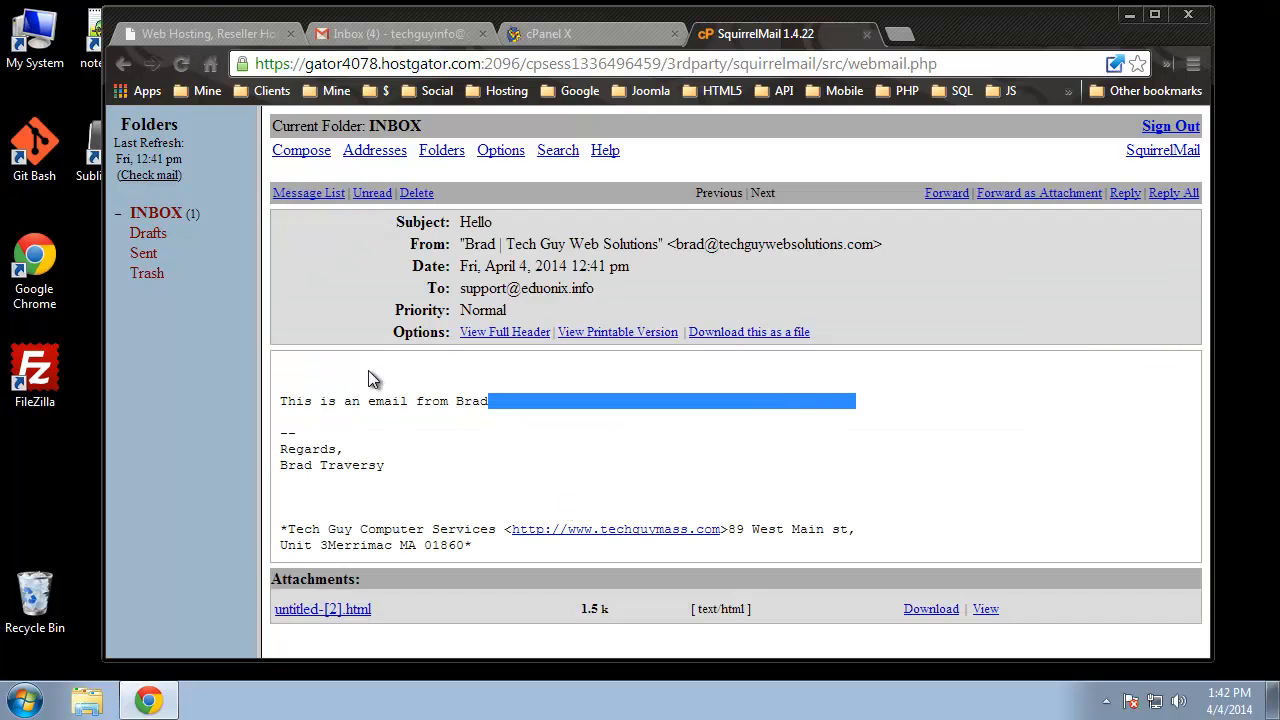
pyautogui.click(412, 472)
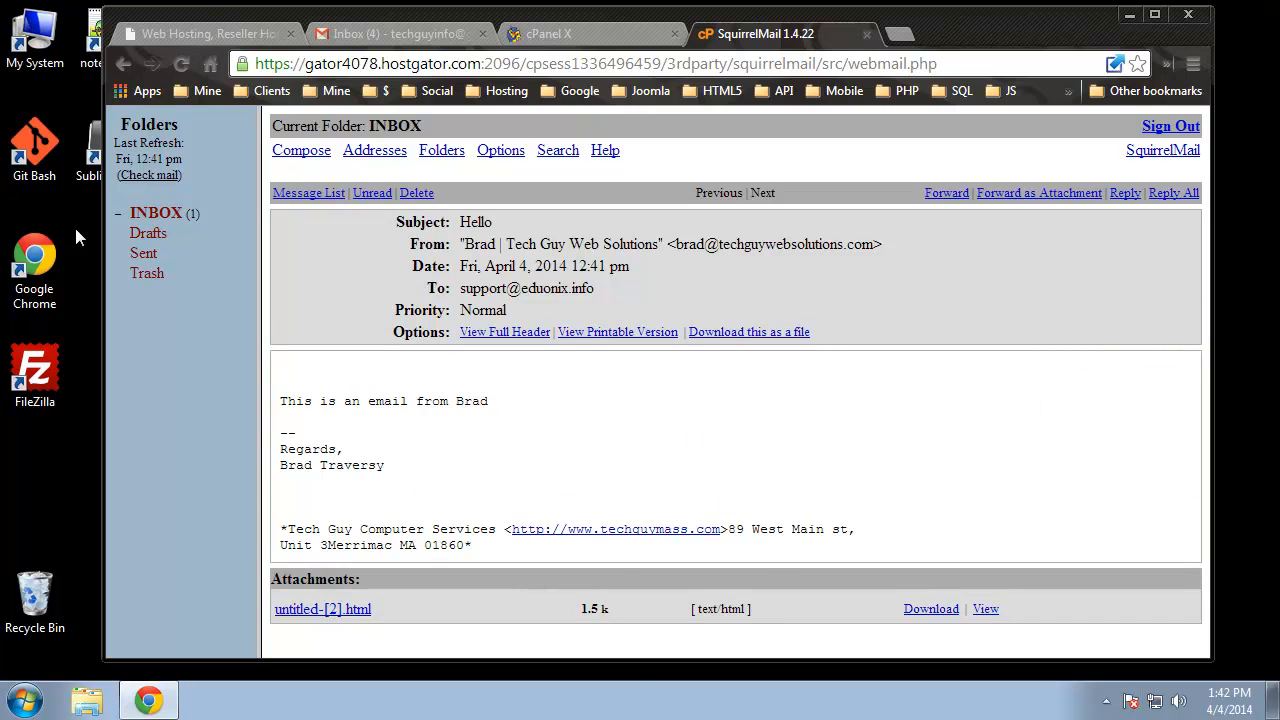
pyautogui.click(162, 214)
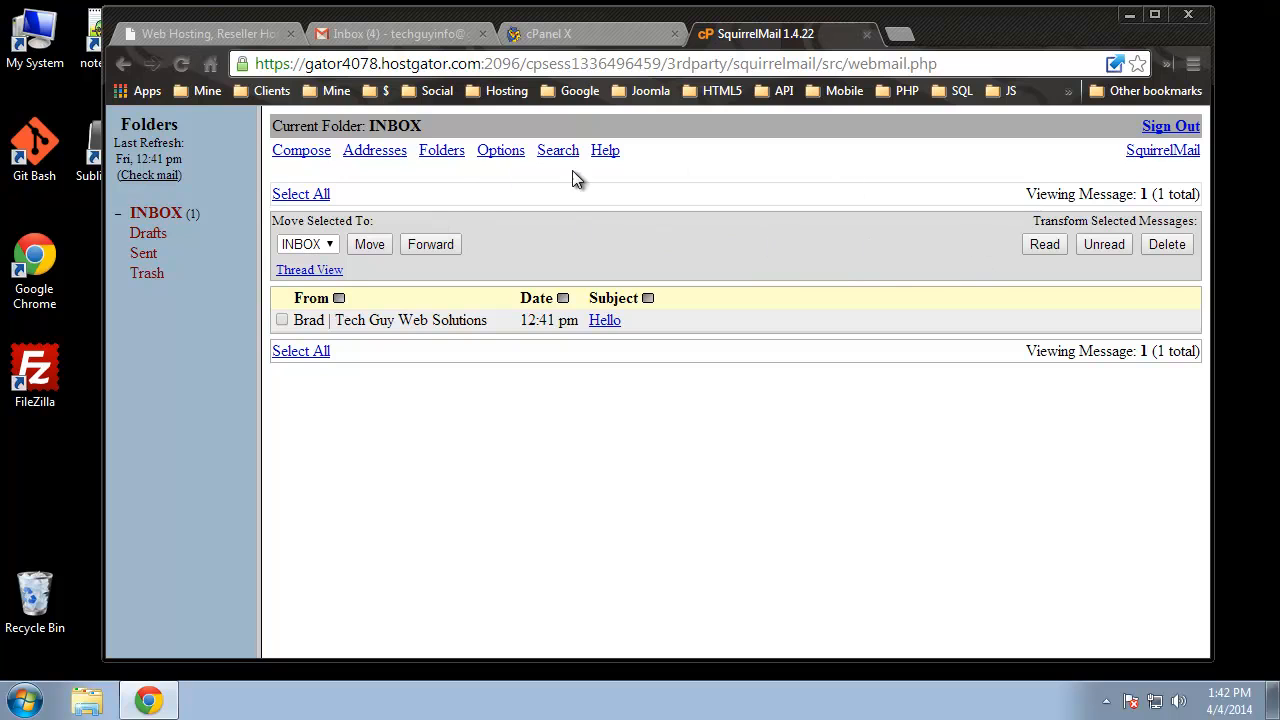
# - Compose and send a short reply from SquirrelMail to the personal email address
pyautogui.click(303, 154)
pyautogui.click(502, 196)
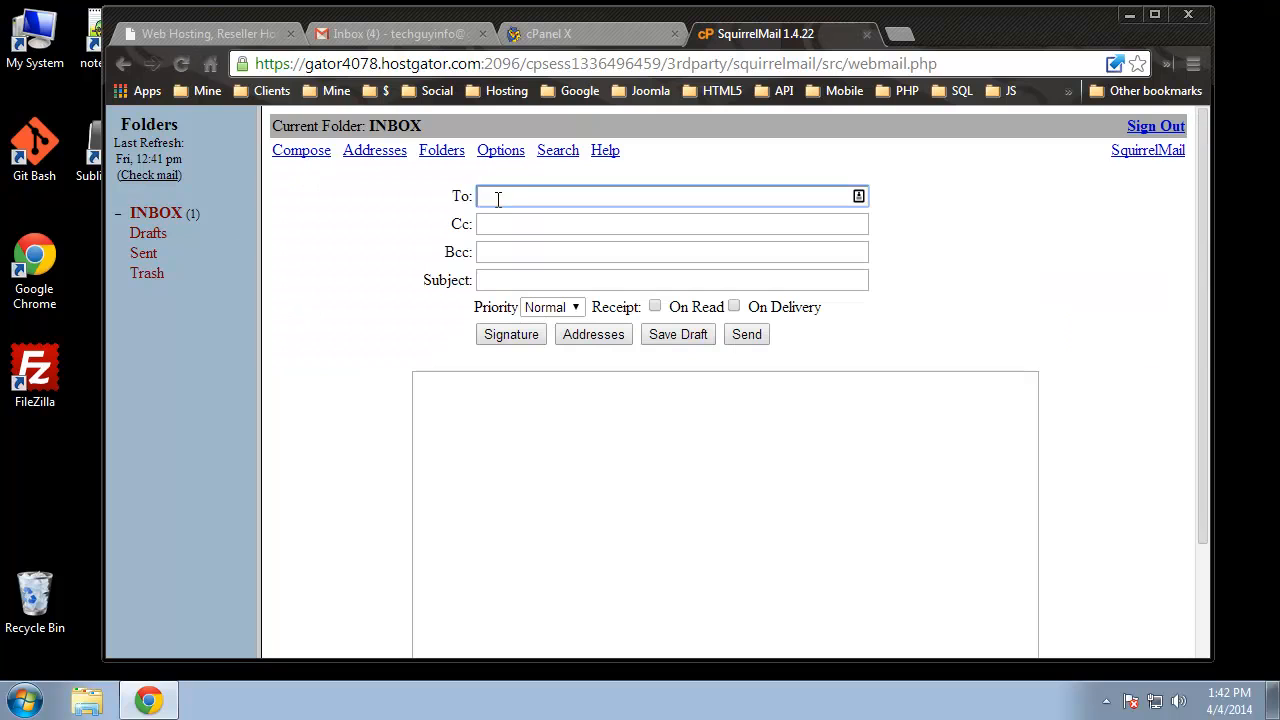
pyautogui.click(547, 391)
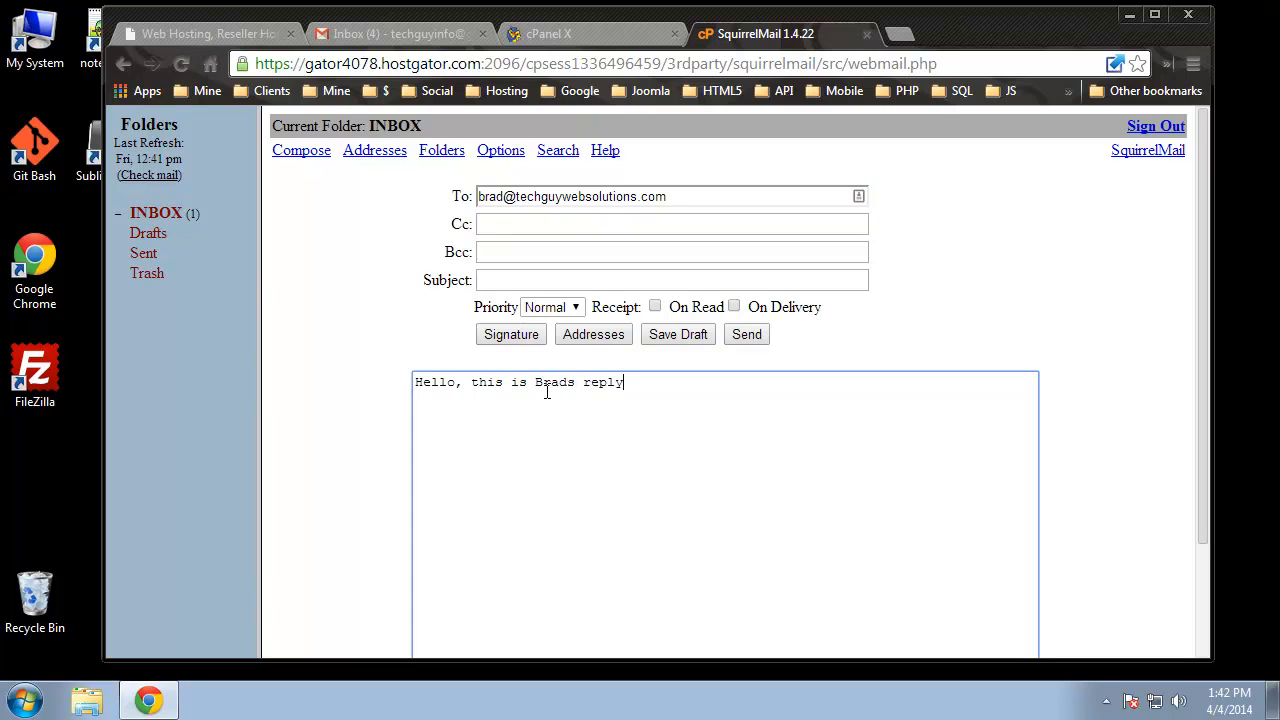
pyautogui.click(1045, 331)
pyautogui.scroll(-2, 1045, 331)
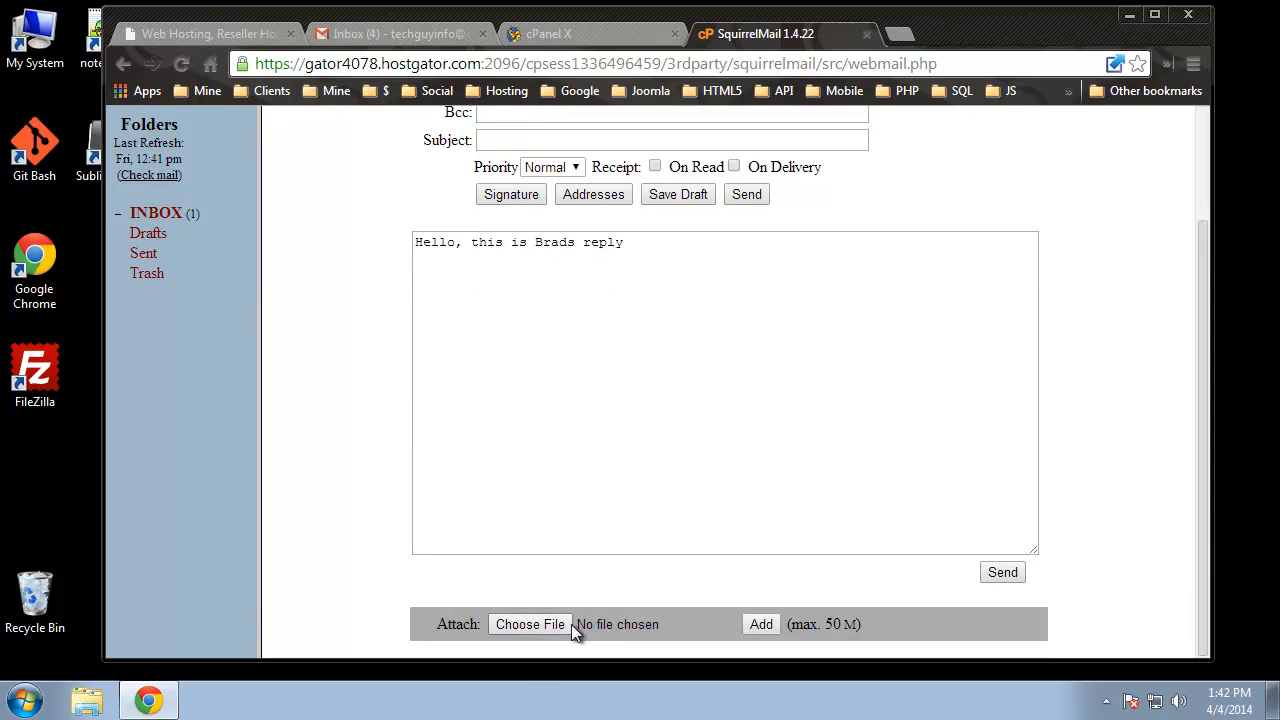
pyautogui.click(1003, 573)
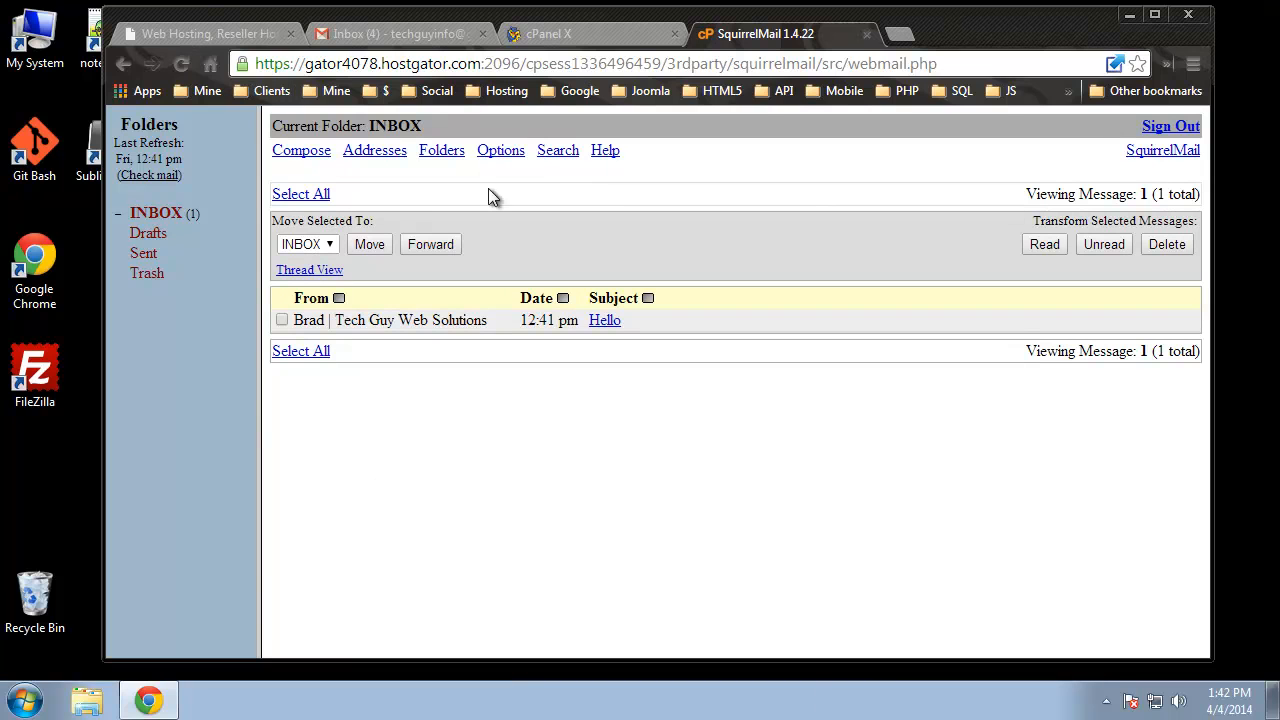
pyautogui.click(380, 35)
# - Open the support mailbox's reply in the Gmail inbox, then return to the SquirrelMail and cPanel tabs
pyautogui.click(165, 271)
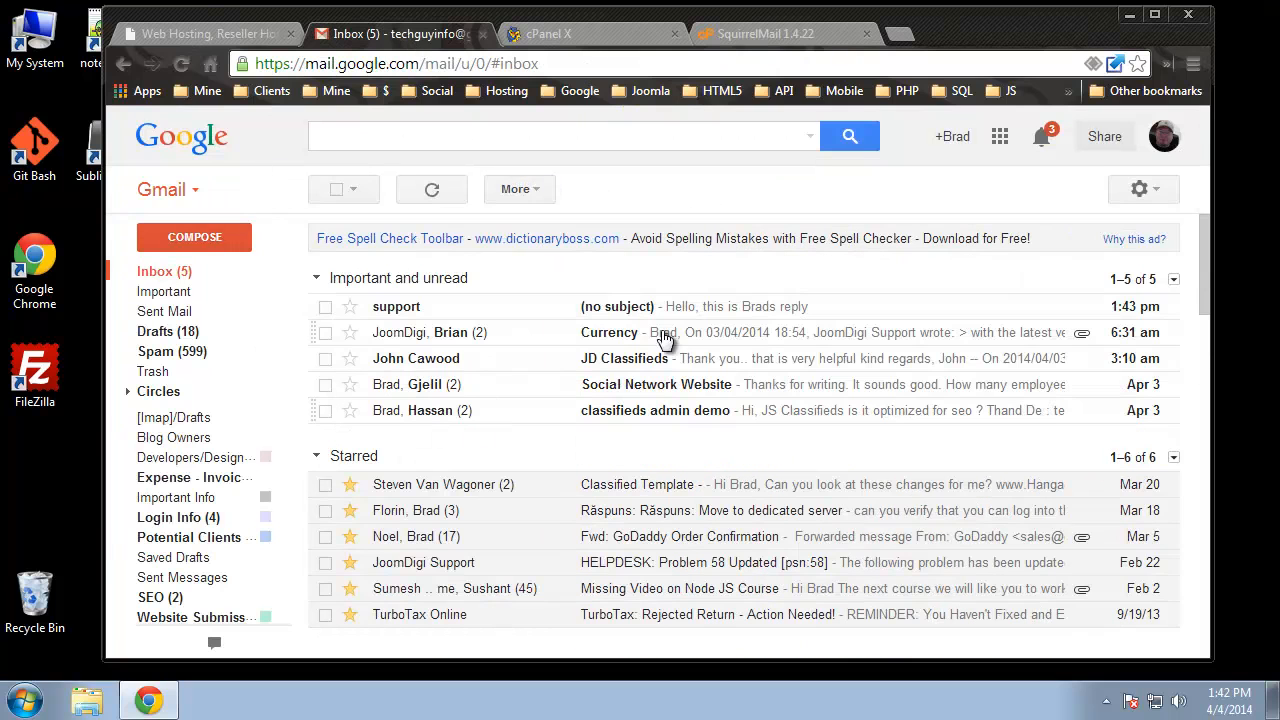
pyautogui.click(393, 312)
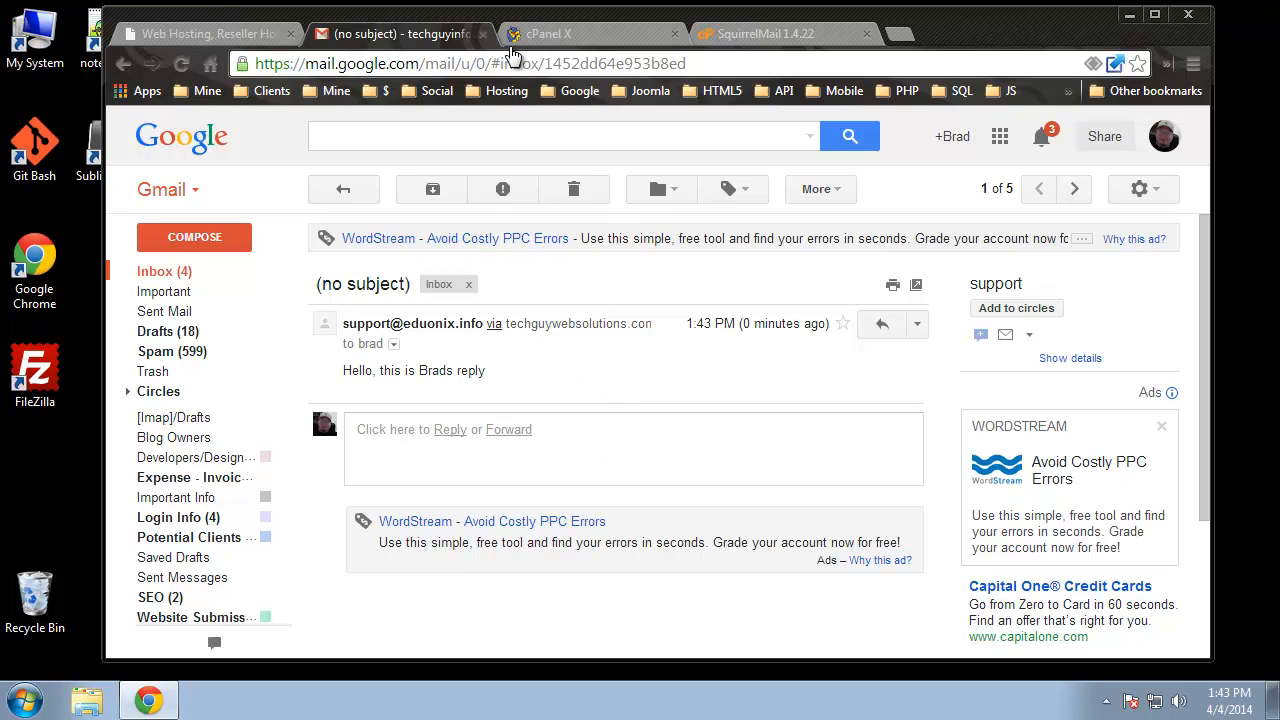
pyautogui.click(748, 27)
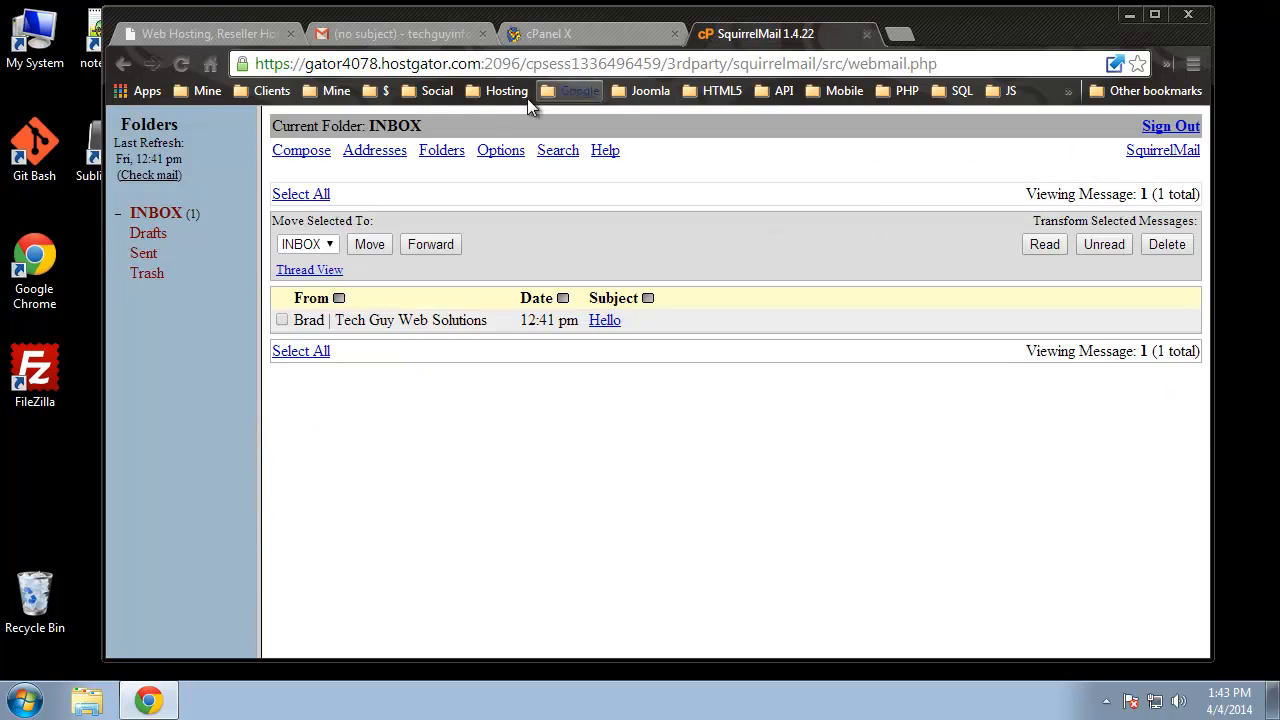
pyautogui.click(424, 33)
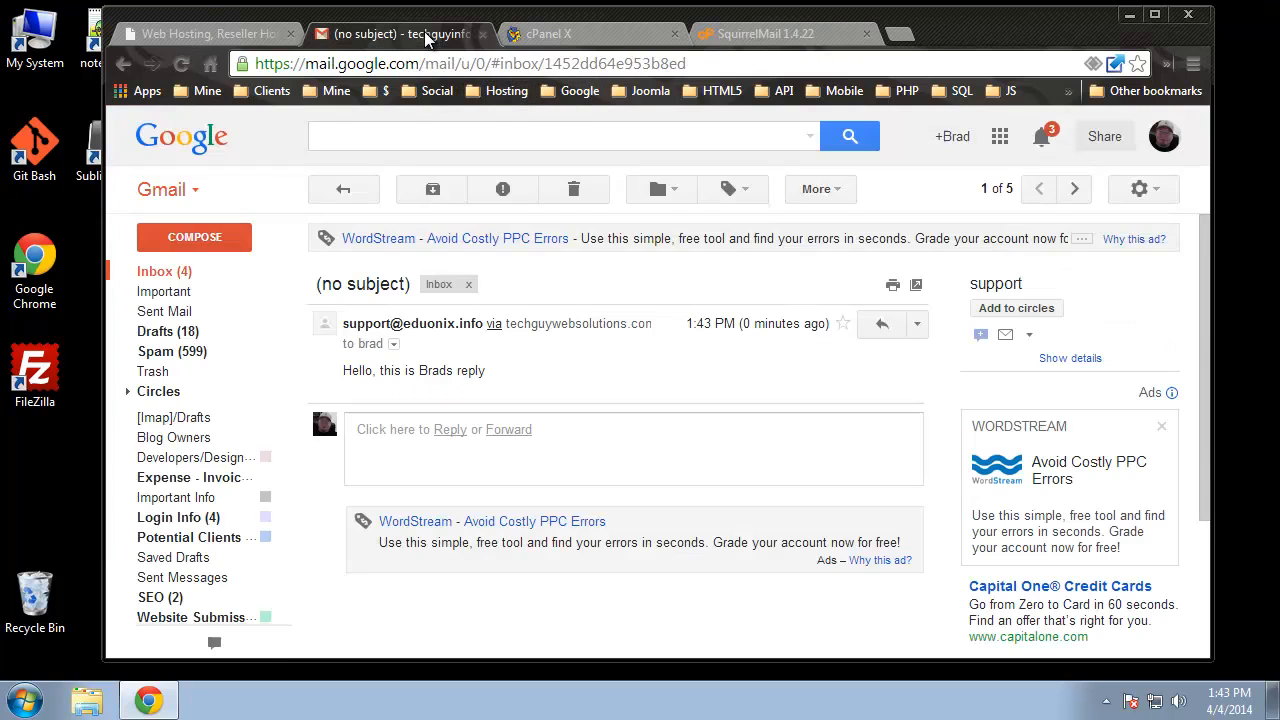
pyautogui.click(176, 283)
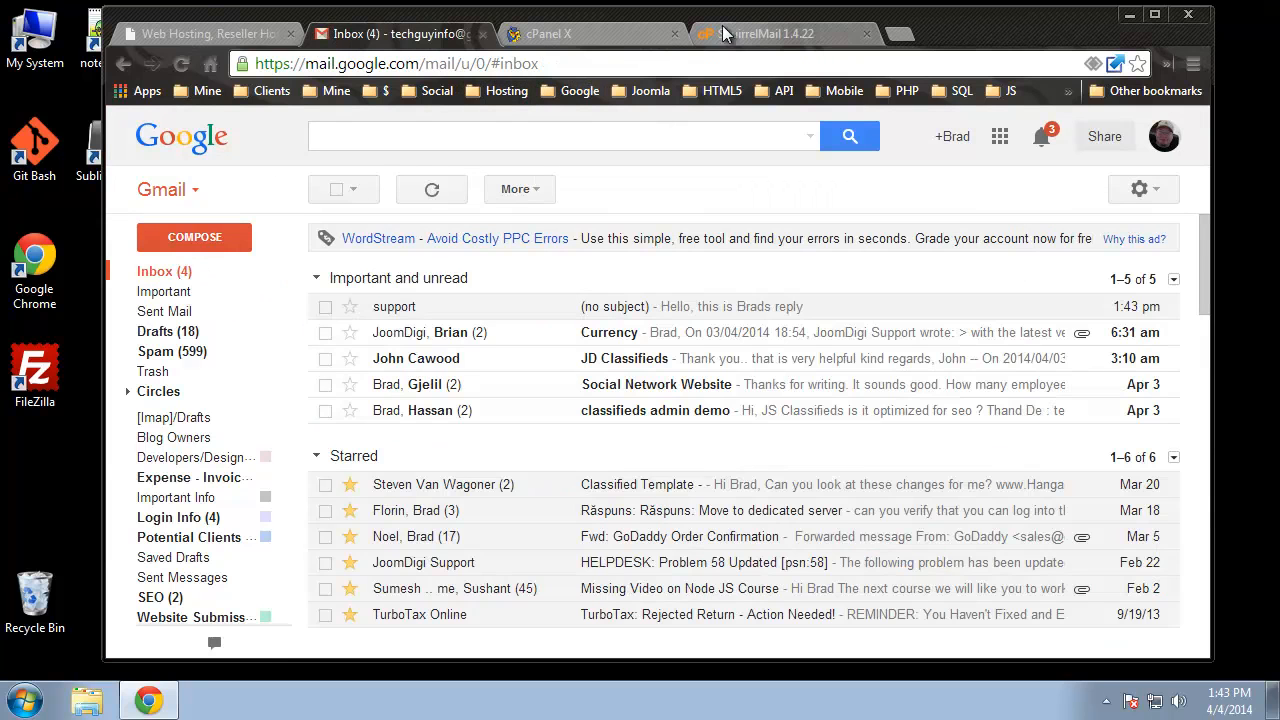
pyautogui.click(732, 31)
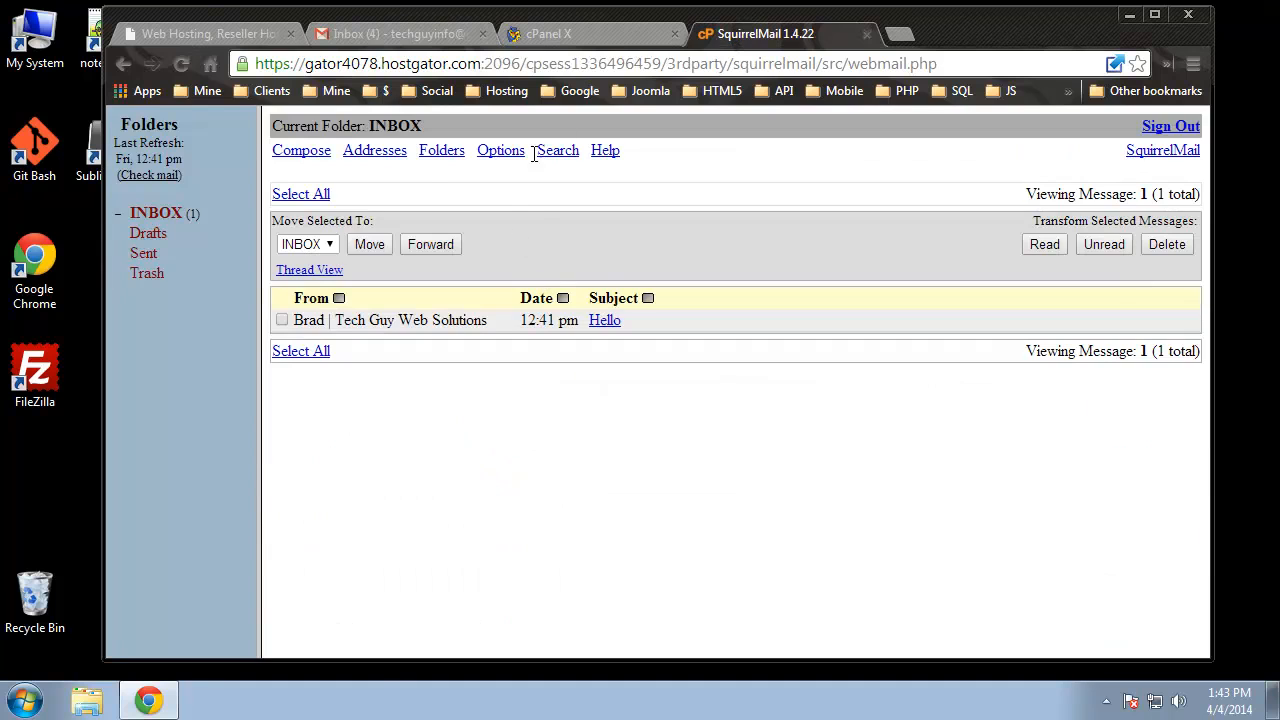
pyautogui.click(595, 34)
# - Go from the cPanel home to the Email Forwarders page
pyautogui.scroll(2, 248, 148)
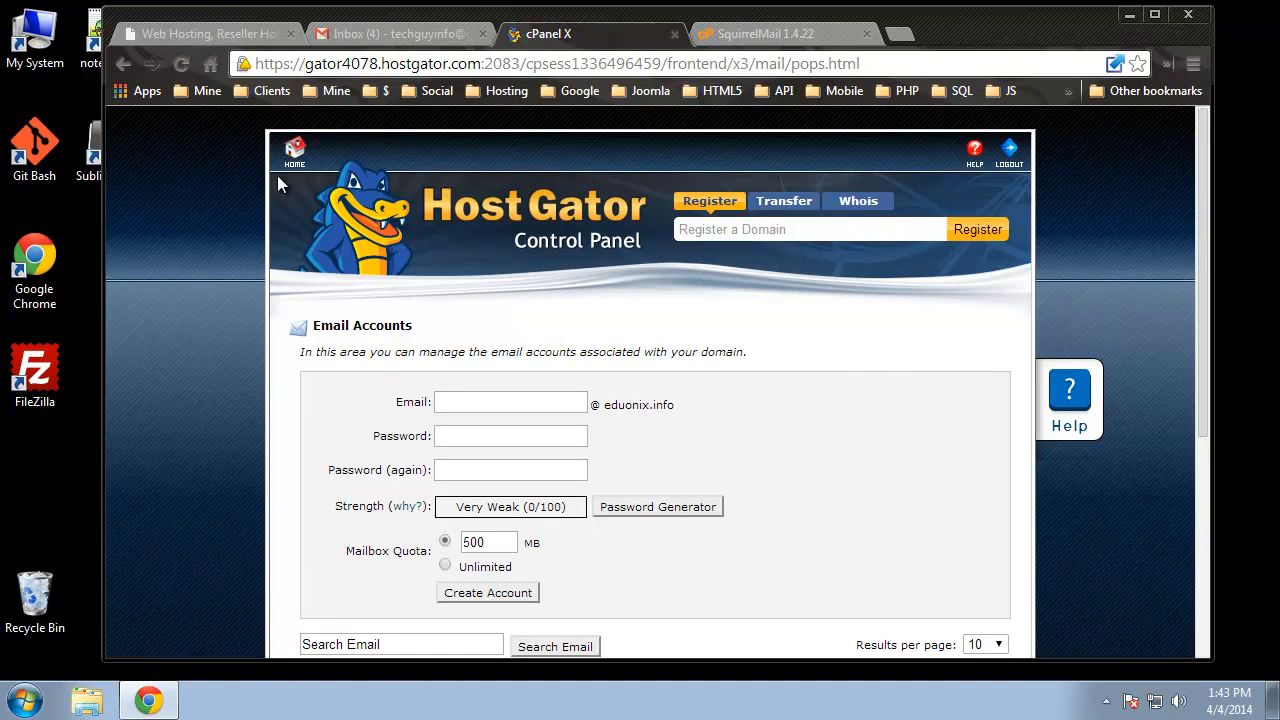
pyautogui.click(294, 150)
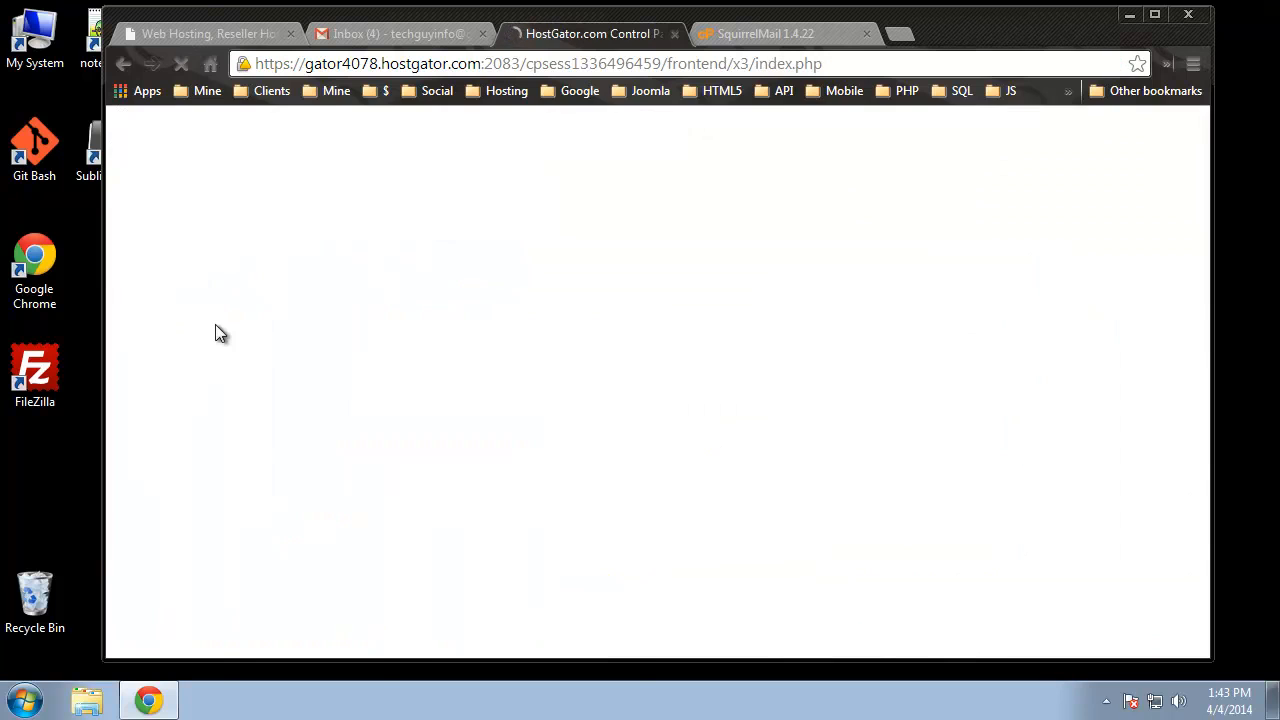
pyautogui.scroll(-5, 215, 326)
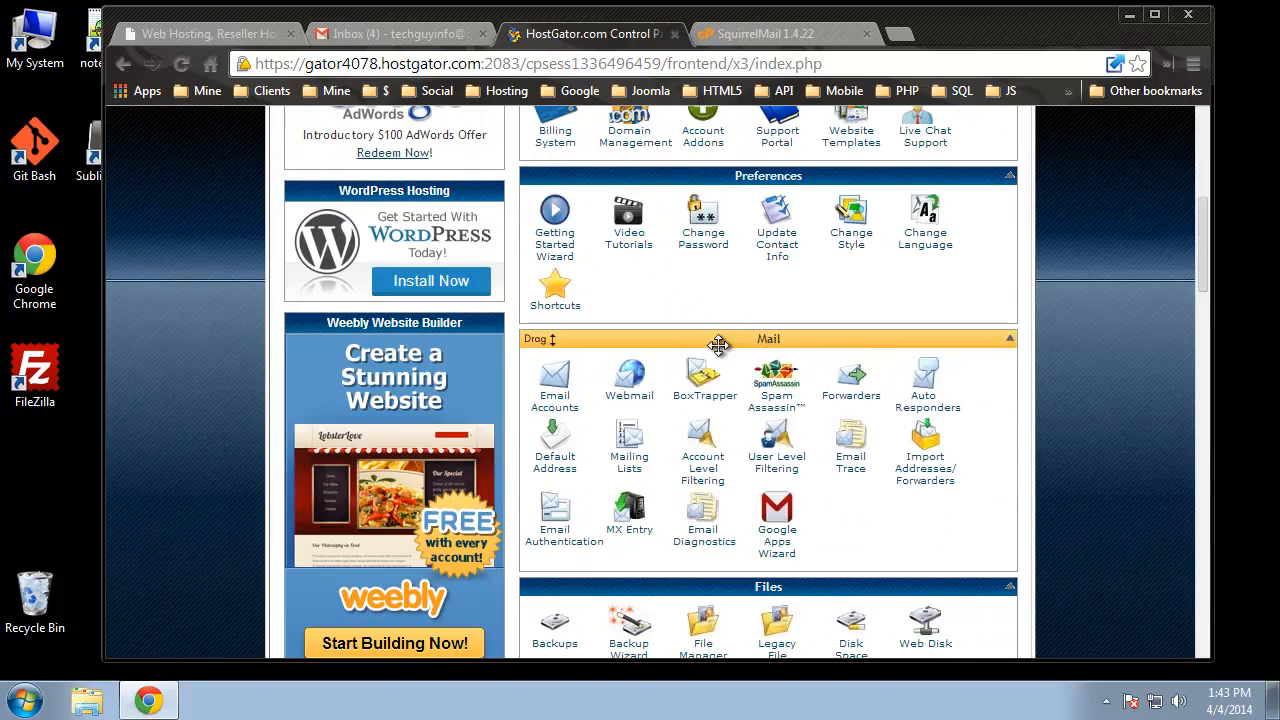
pyautogui.click(853, 398)
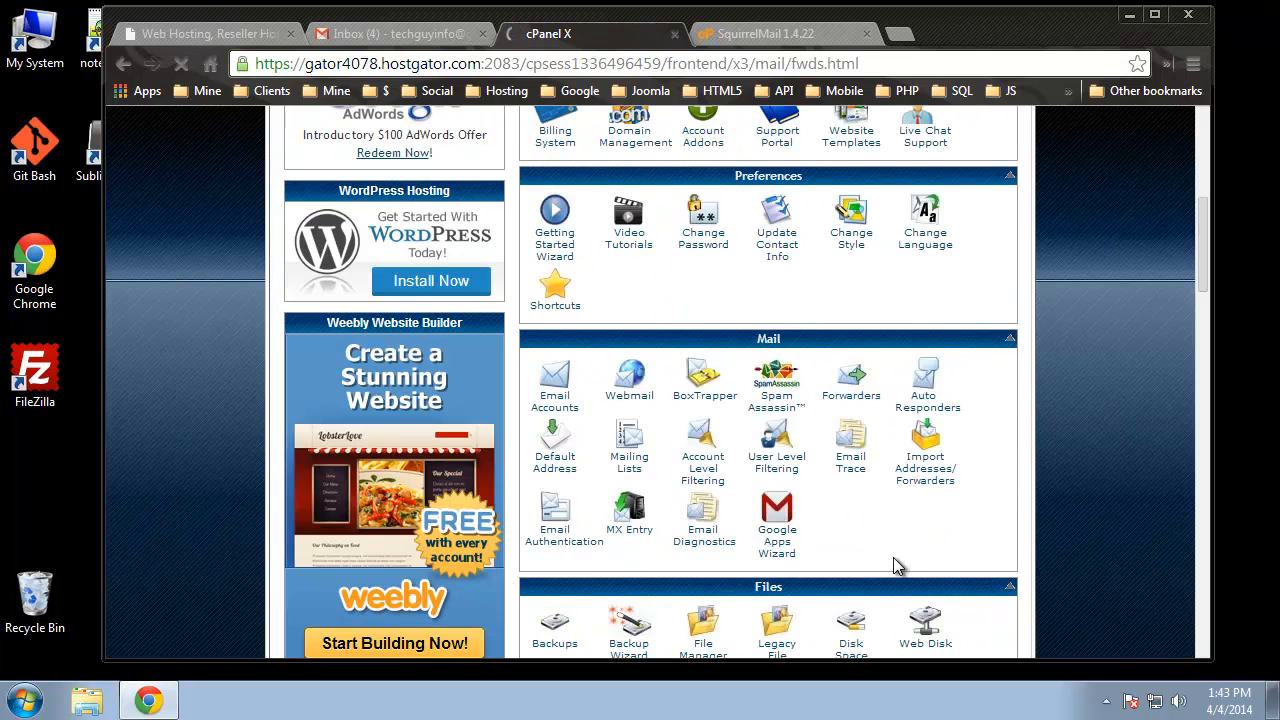
pyautogui.scroll(-1, 890, 569)
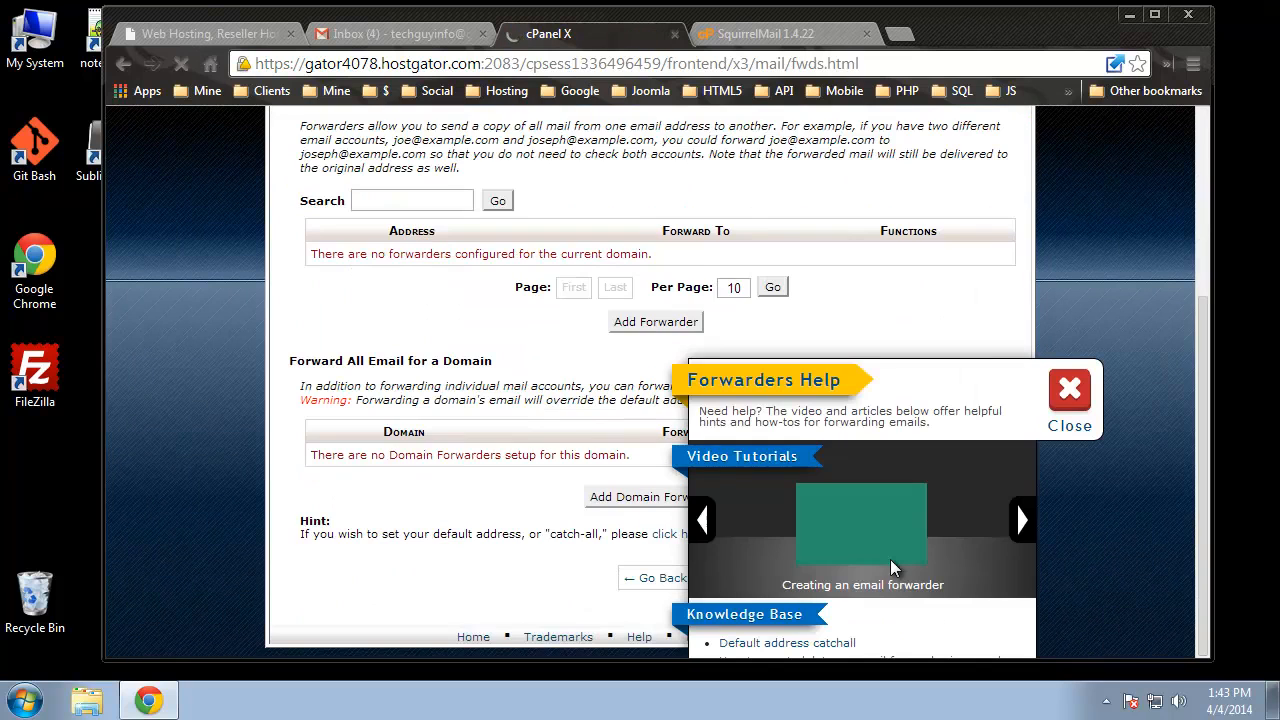
pyautogui.click(1062, 392)
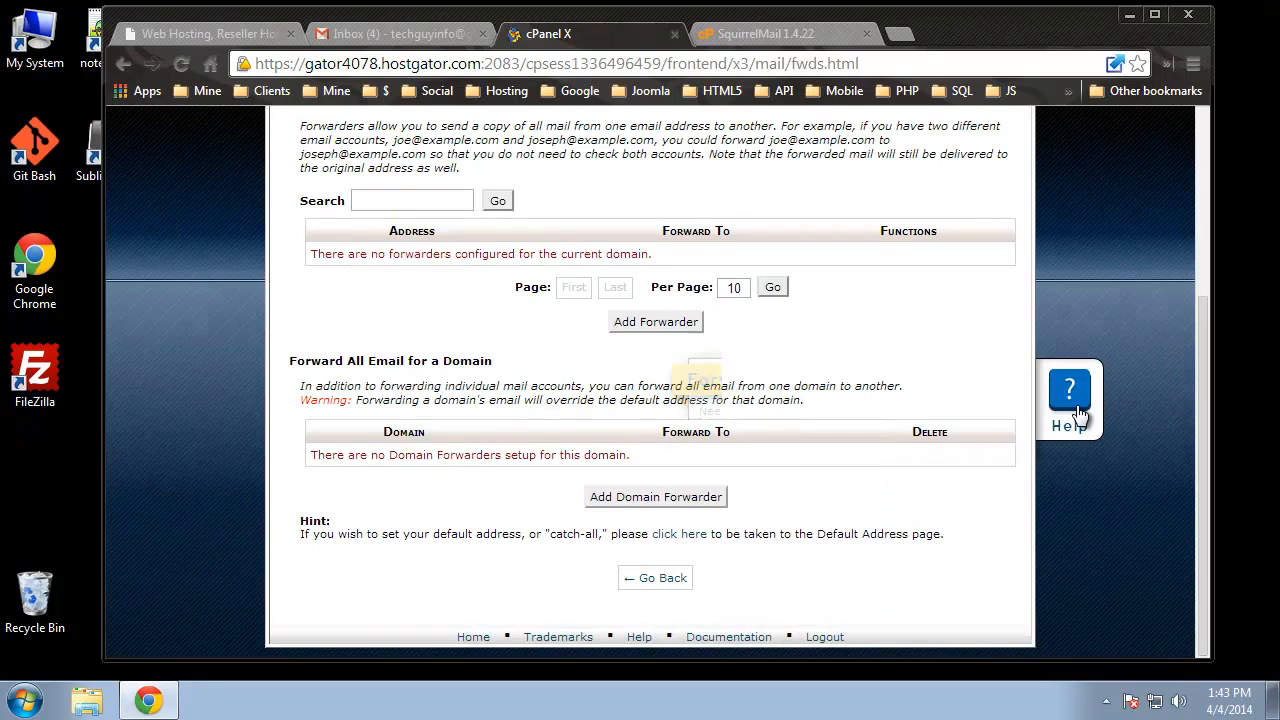
pyautogui.click(652, 325)
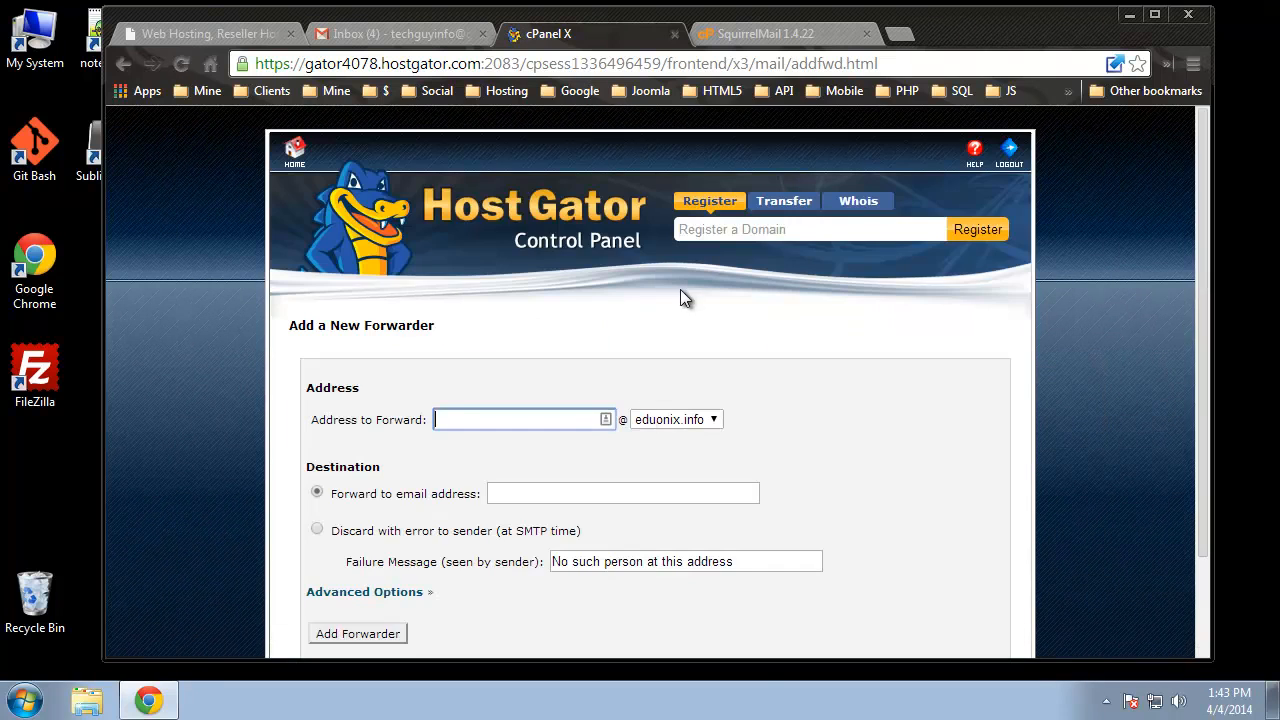
pyautogui.click(491, 420)
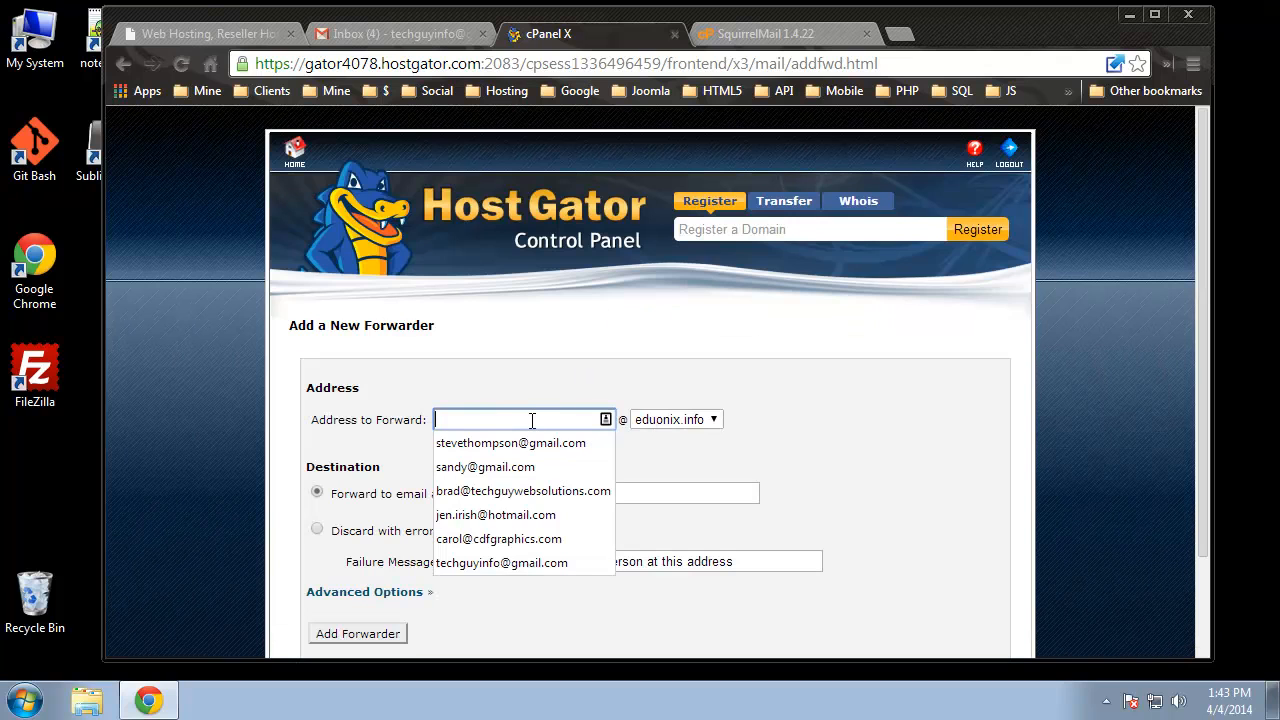
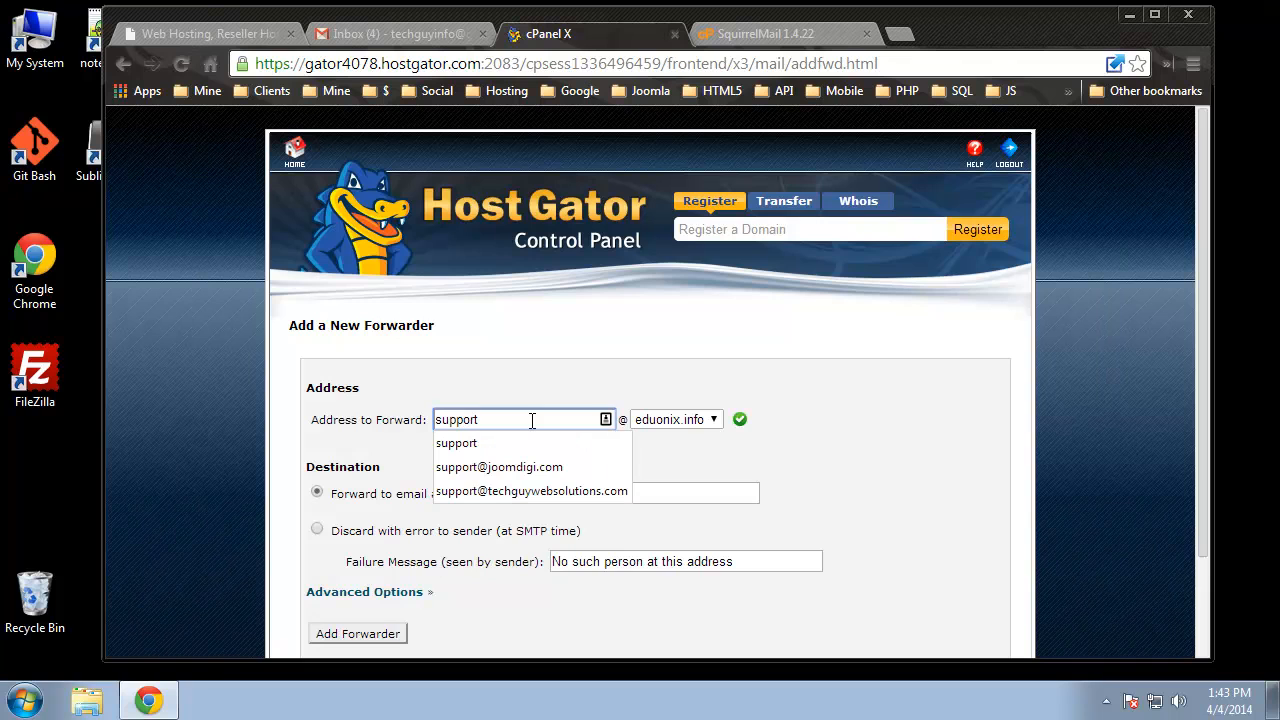
pyautogui.click(872, 415)
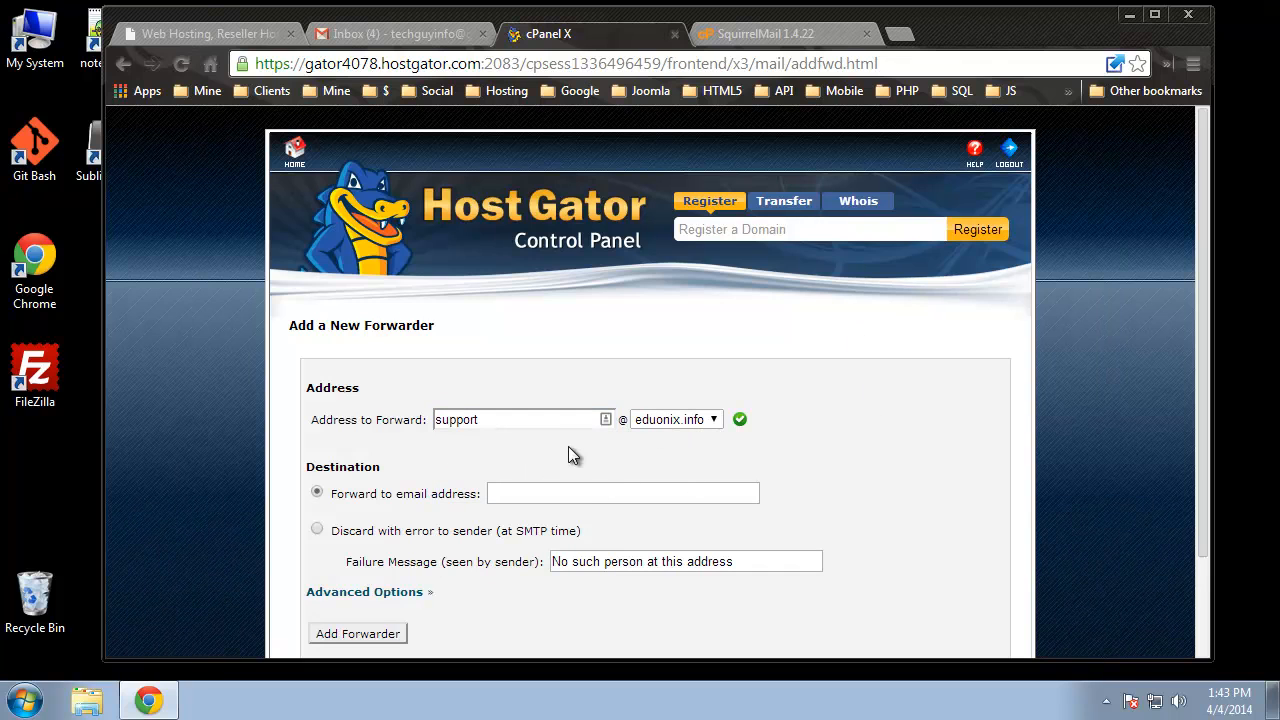
pyautogui.click(690, 421)
pyautogui.click(838, 497)
pyautogui.scroll(-1, 342, 388)
pyautogui.click(516, 393)
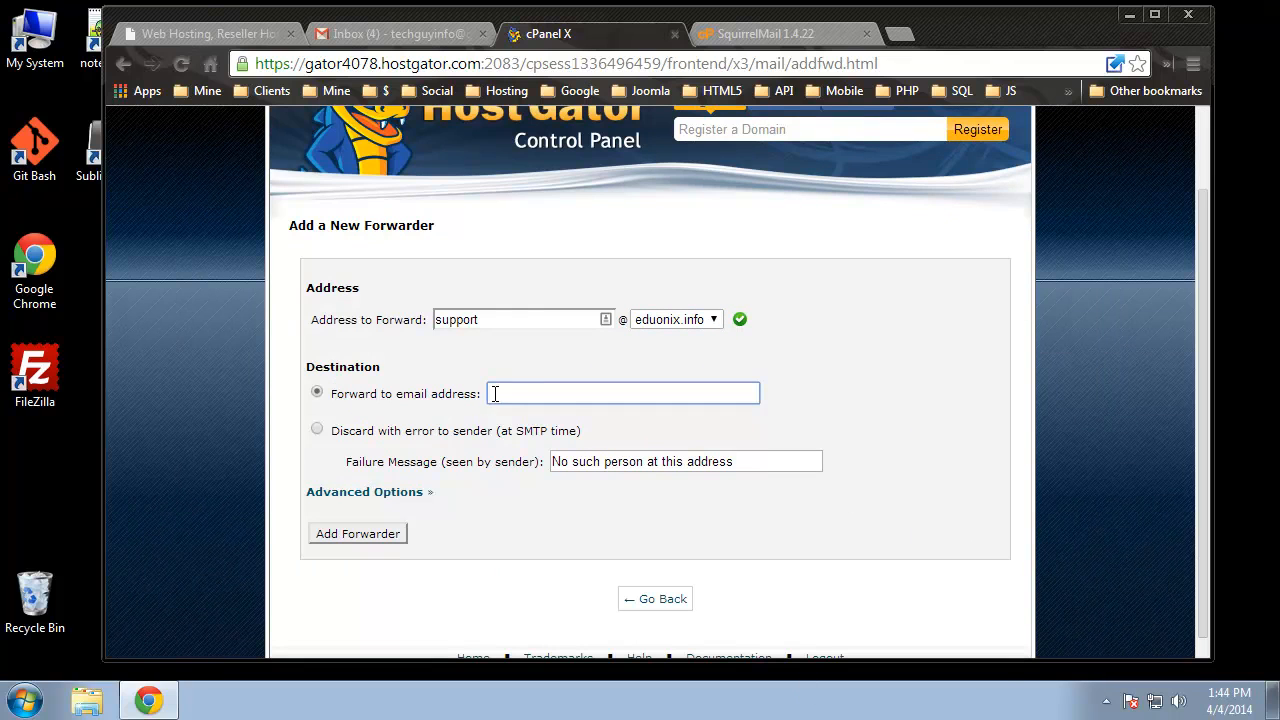
pyautogui.click(923, 347)
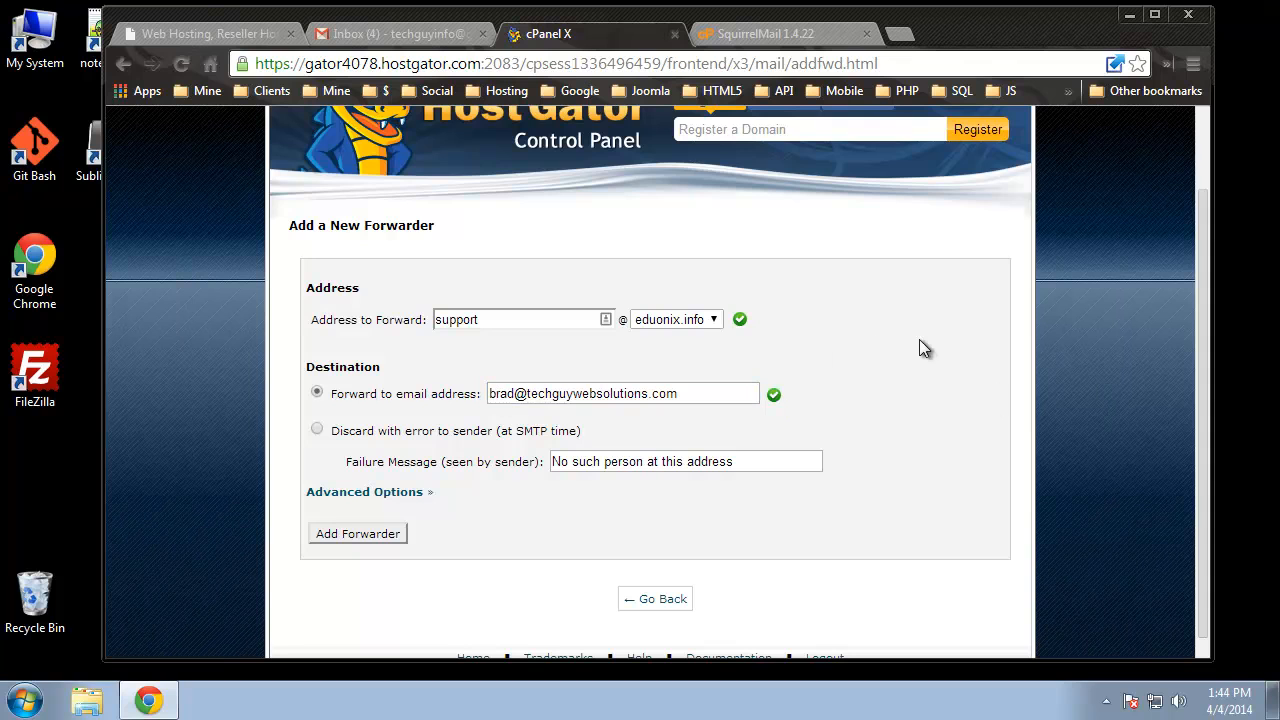
pyautogui.click(332, 535)
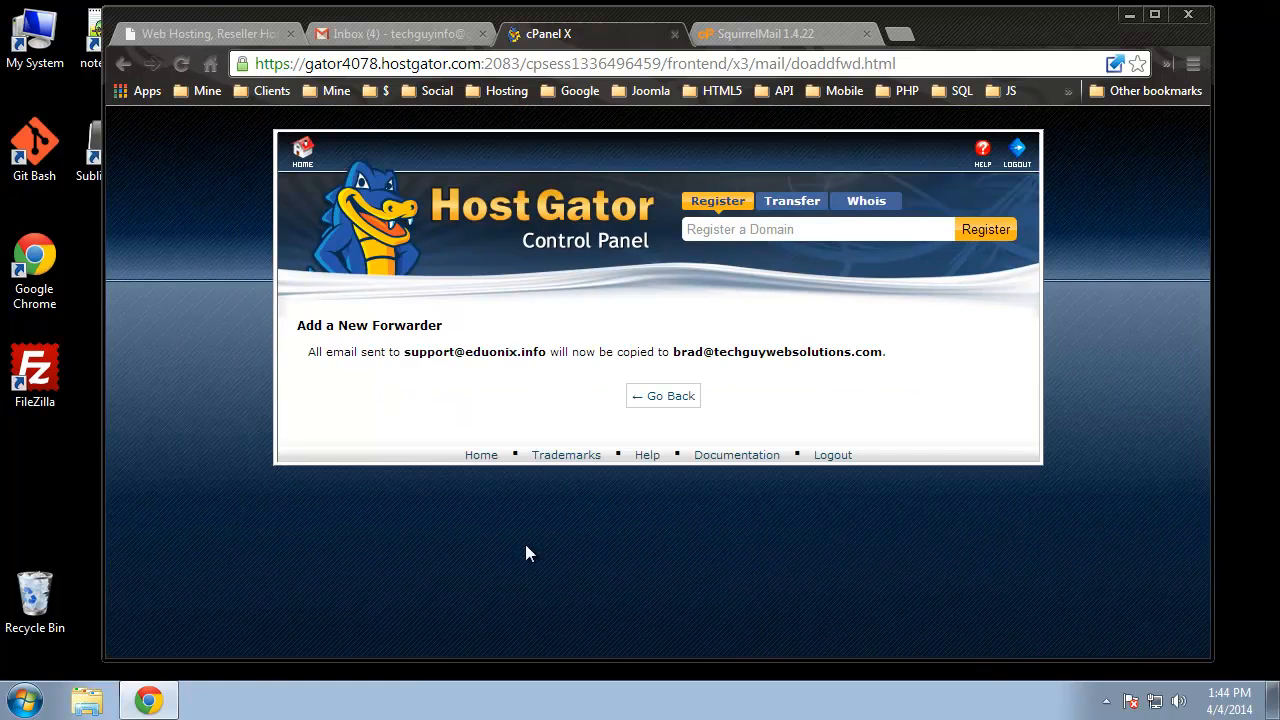
# - Check both addresses in the confirmation and return to the Forwarders list
pyautogui.moveTo(405, 352); pyautogui.dragTo(546, 352)
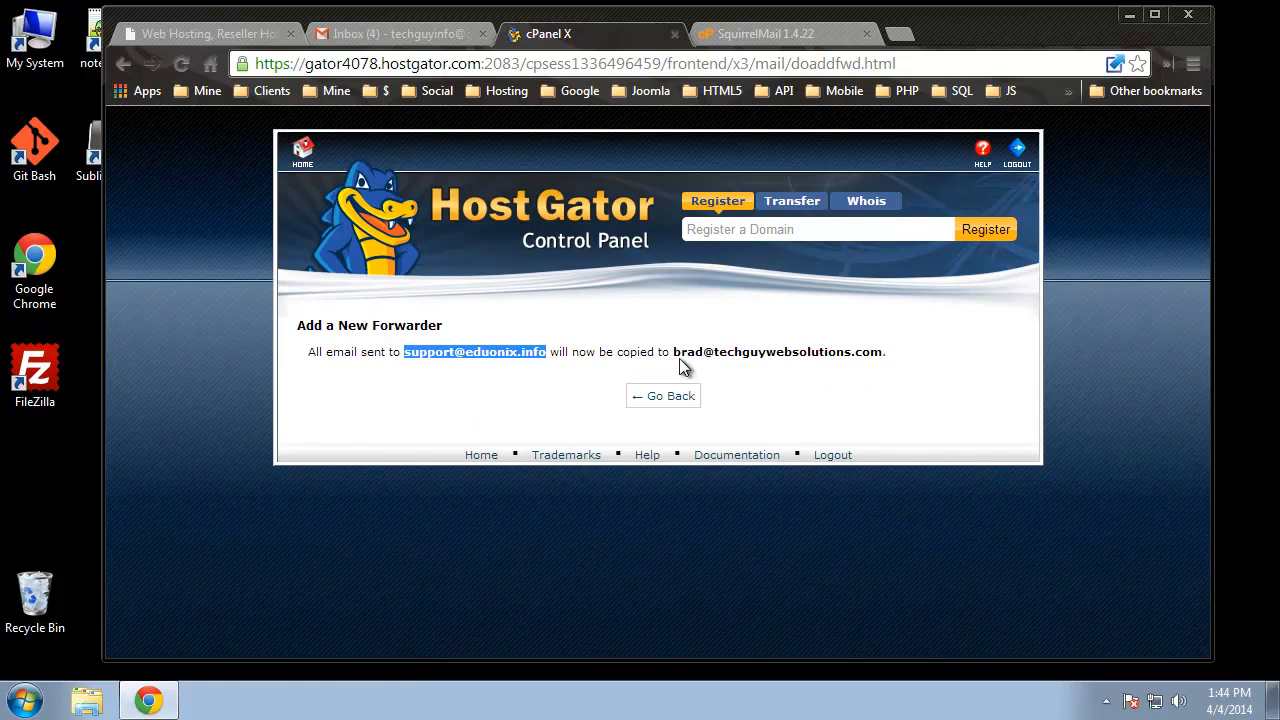
pyautogui.moveTo(675, 355); pyautogui.dragTo(893, 343)
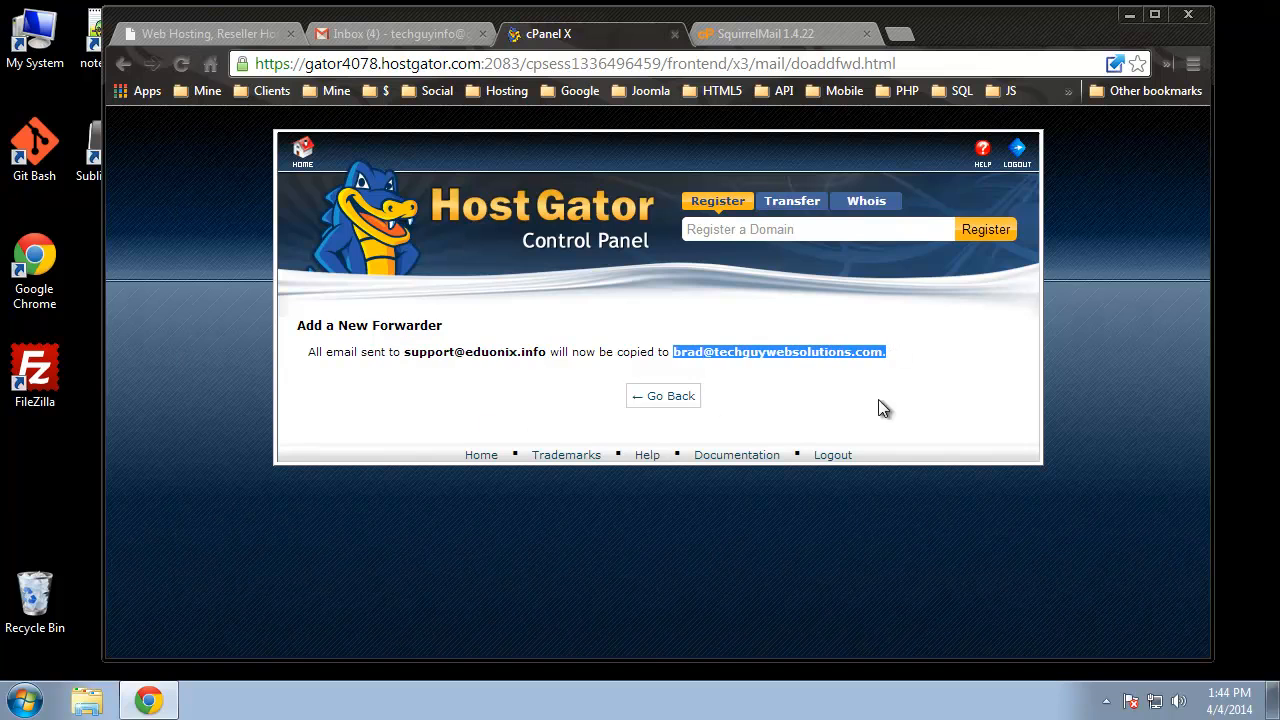
pyautogui.click(663, 396)
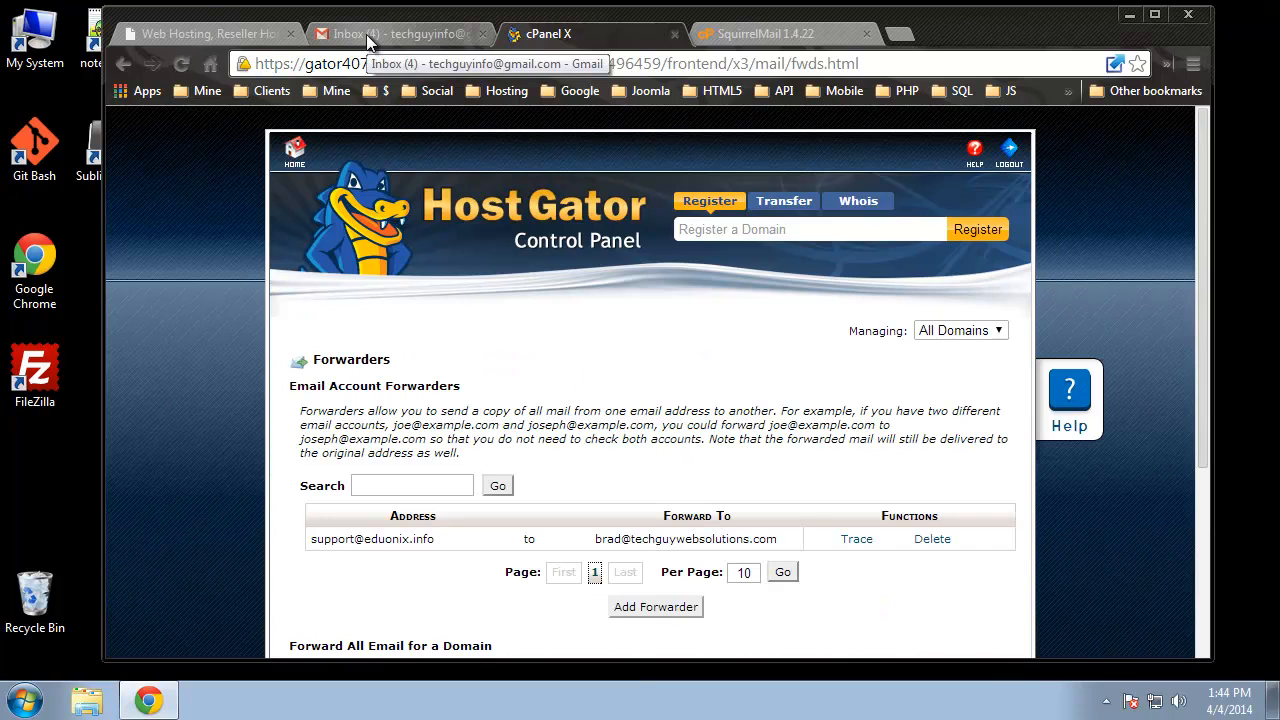
# - In Gmail, open Settings > Accounts and Import and scroll to the Send mail as list
pyautogui.click(370, 36)
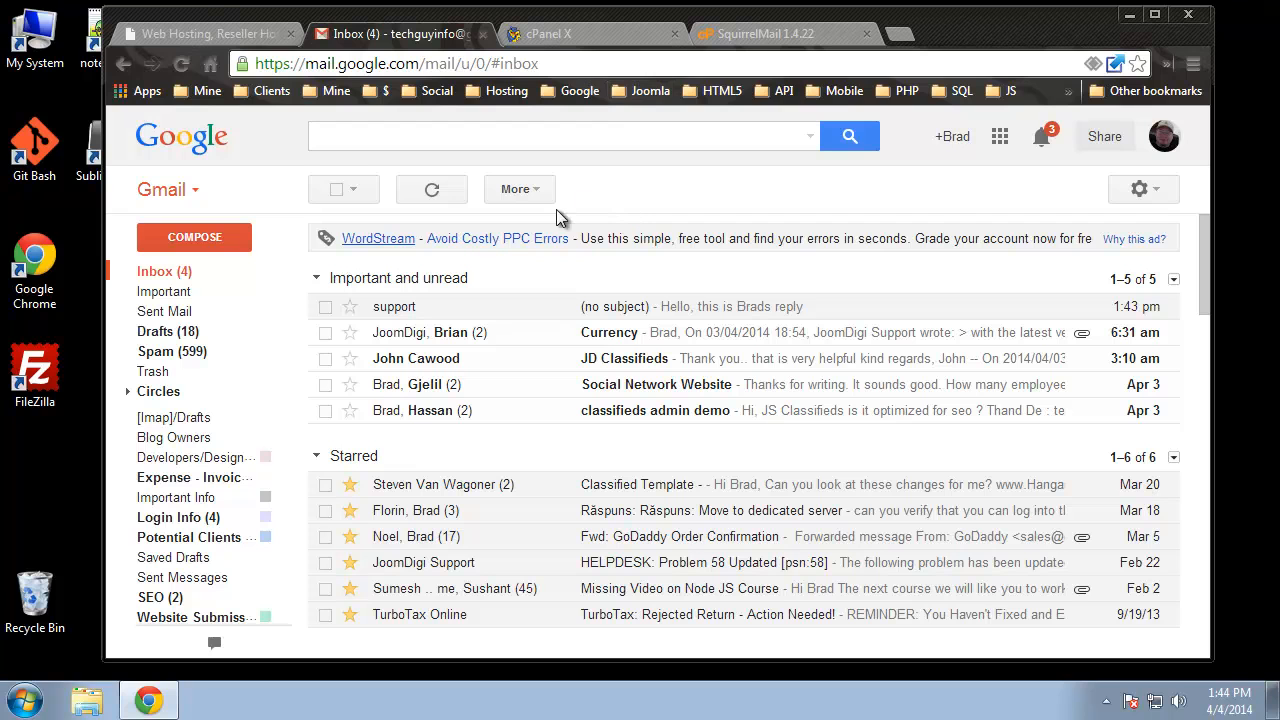
pyautogui.click(1140, 189)
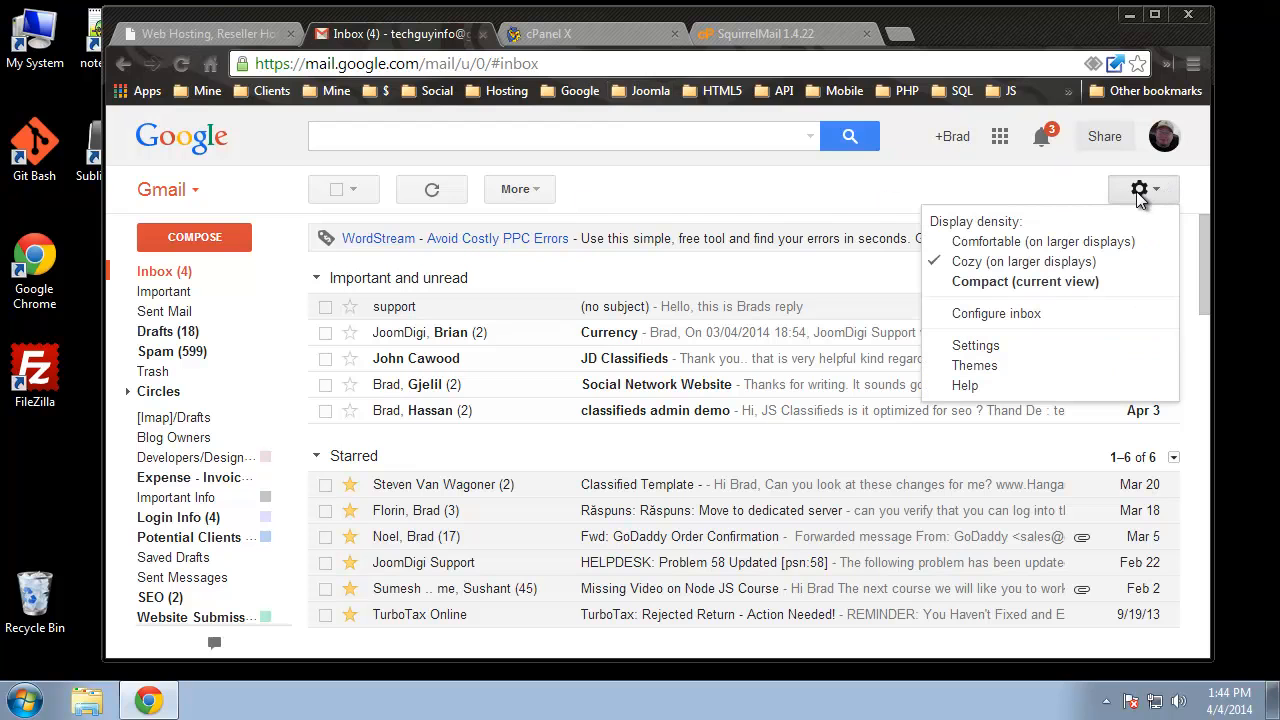
pyautogui.click(976, 347)
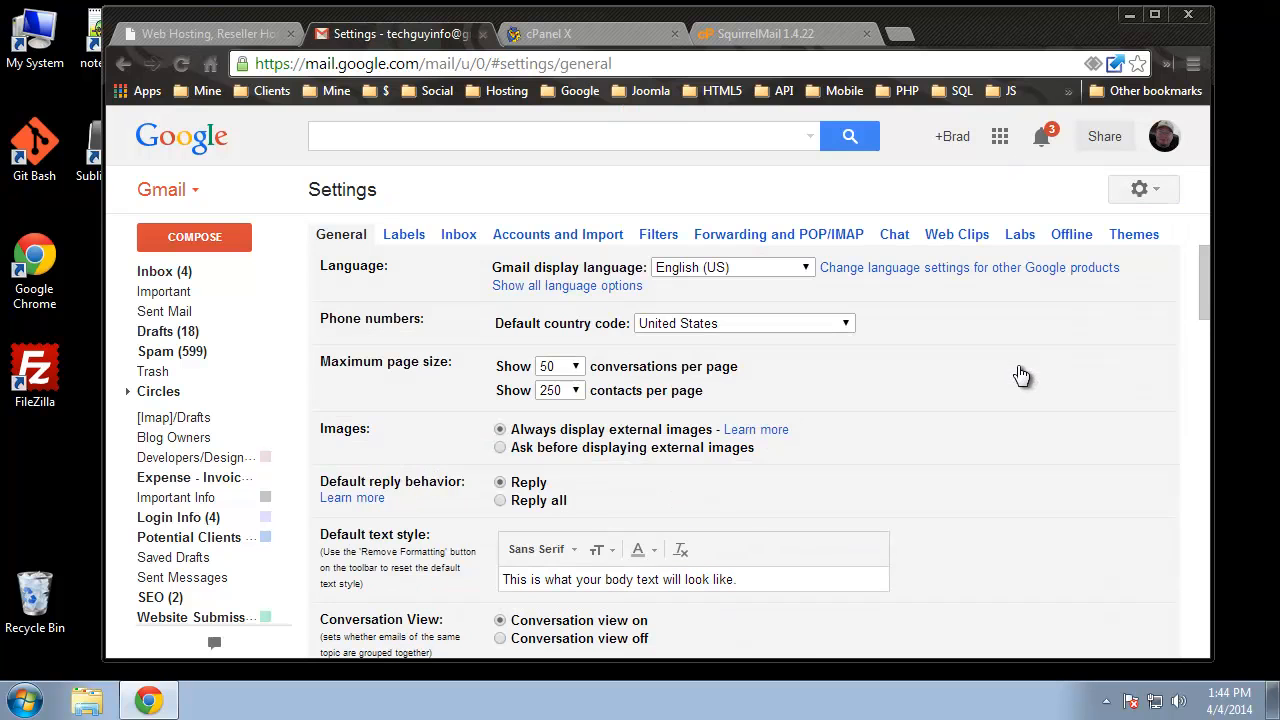
pyautogui.scroll(-1, 813, 408)
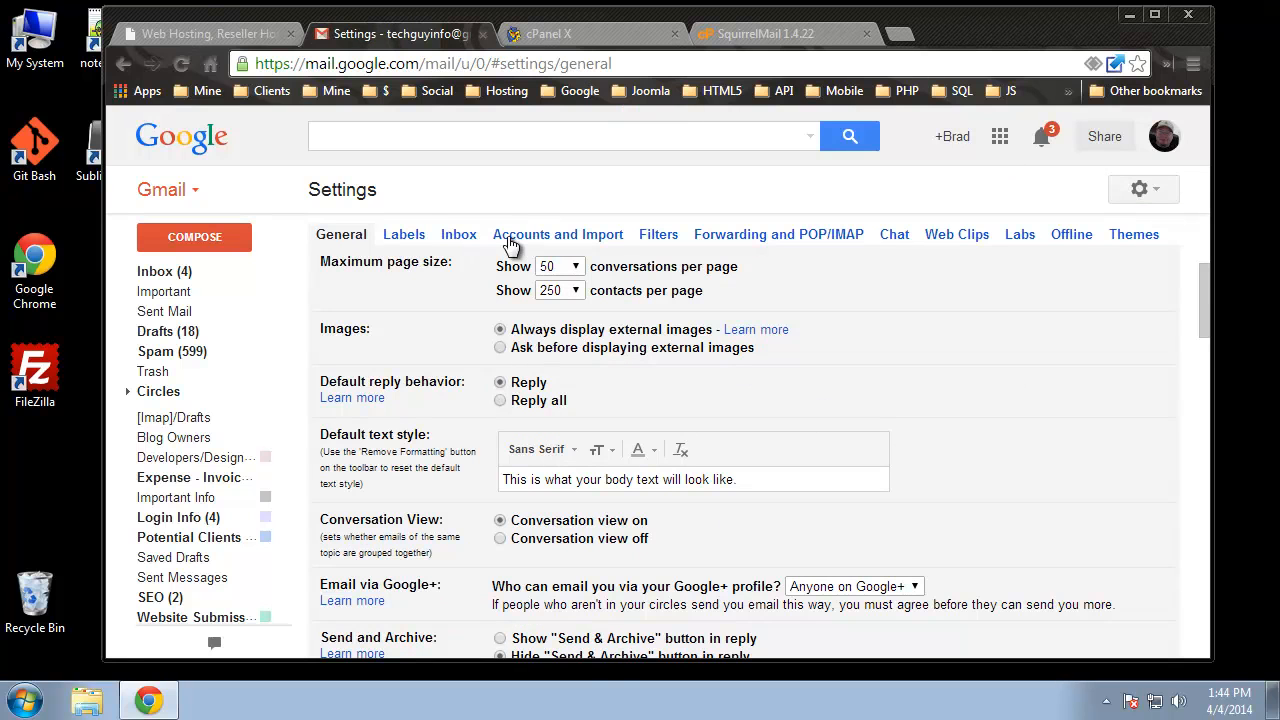
pyautogui.click(600, 240)
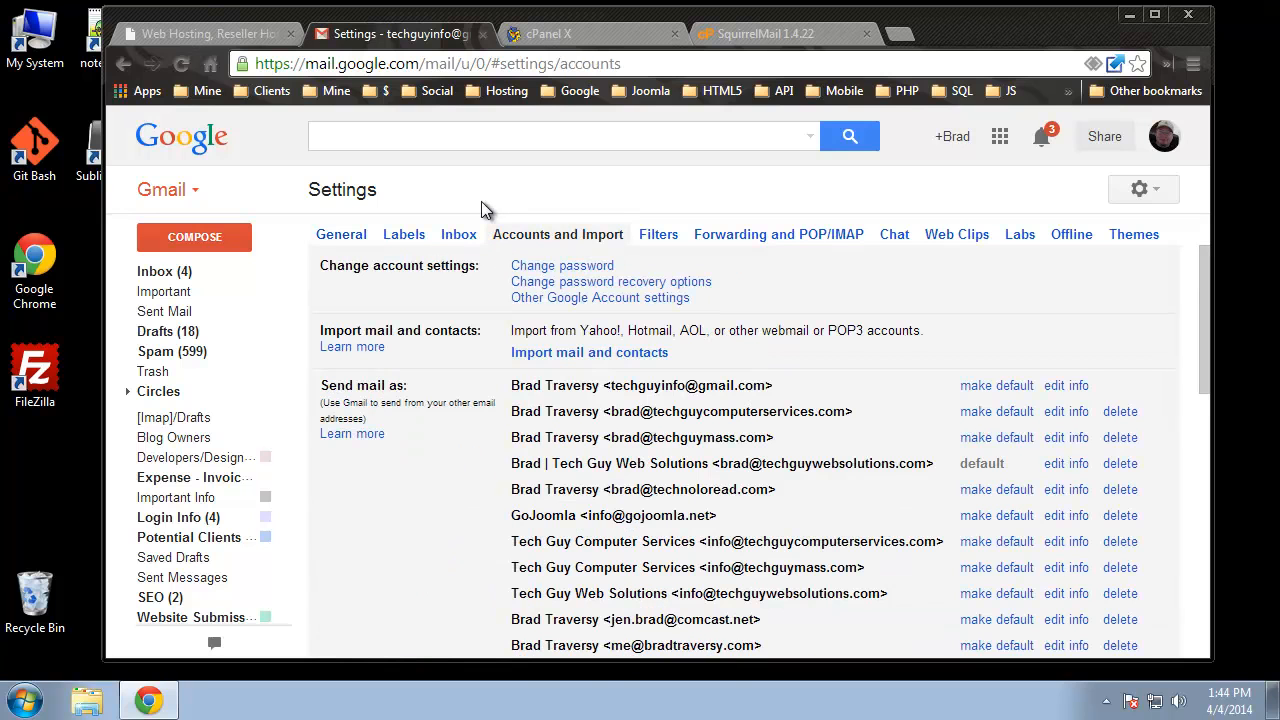
pyautogui.scroll(-1, 399, 494)
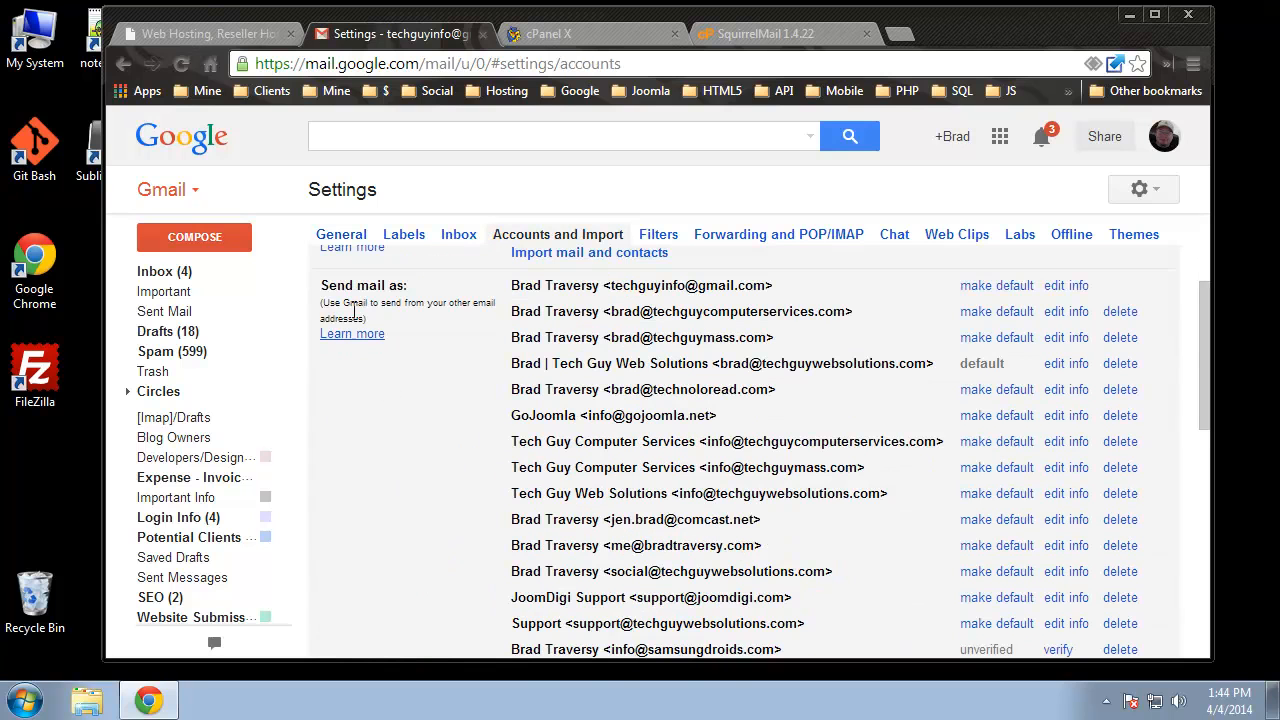
pyautogui.scroll(-2, 330, 550)
pyautogui.scroll(3, 332, 546)
pyautogui.scroll(-3, 408, 533)
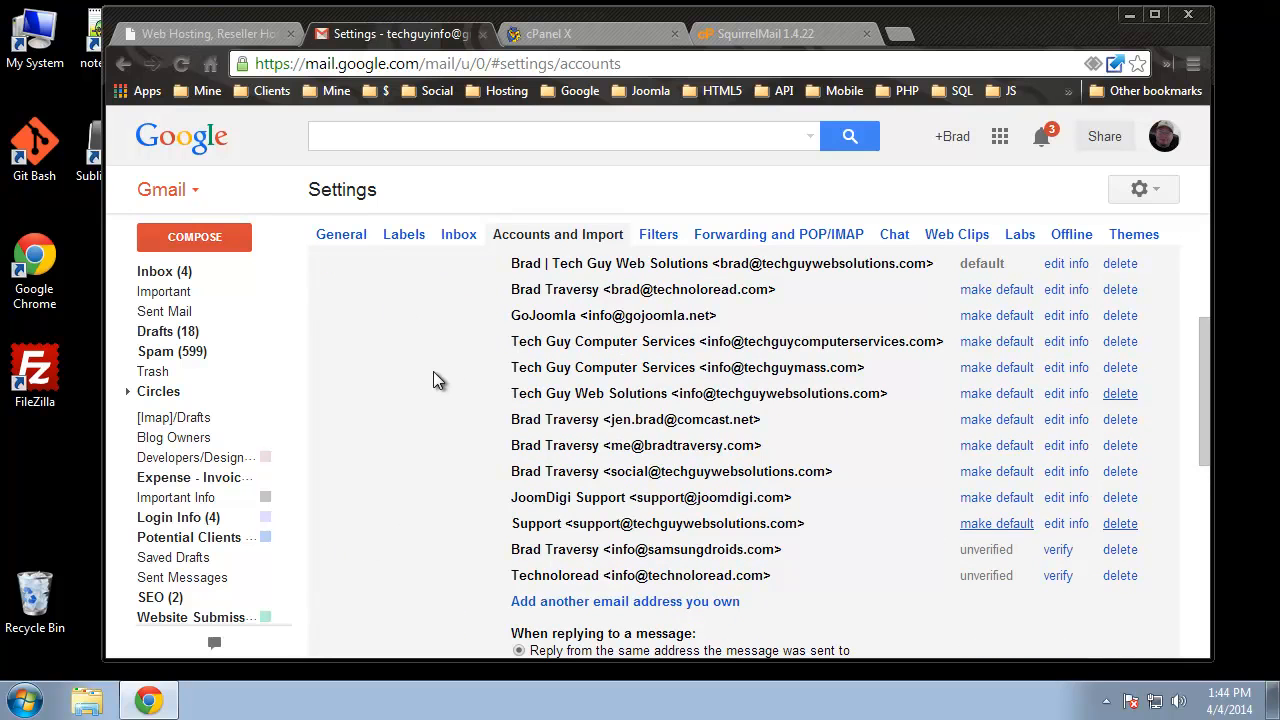
pyautogui.scroll(-1, 364, 320)
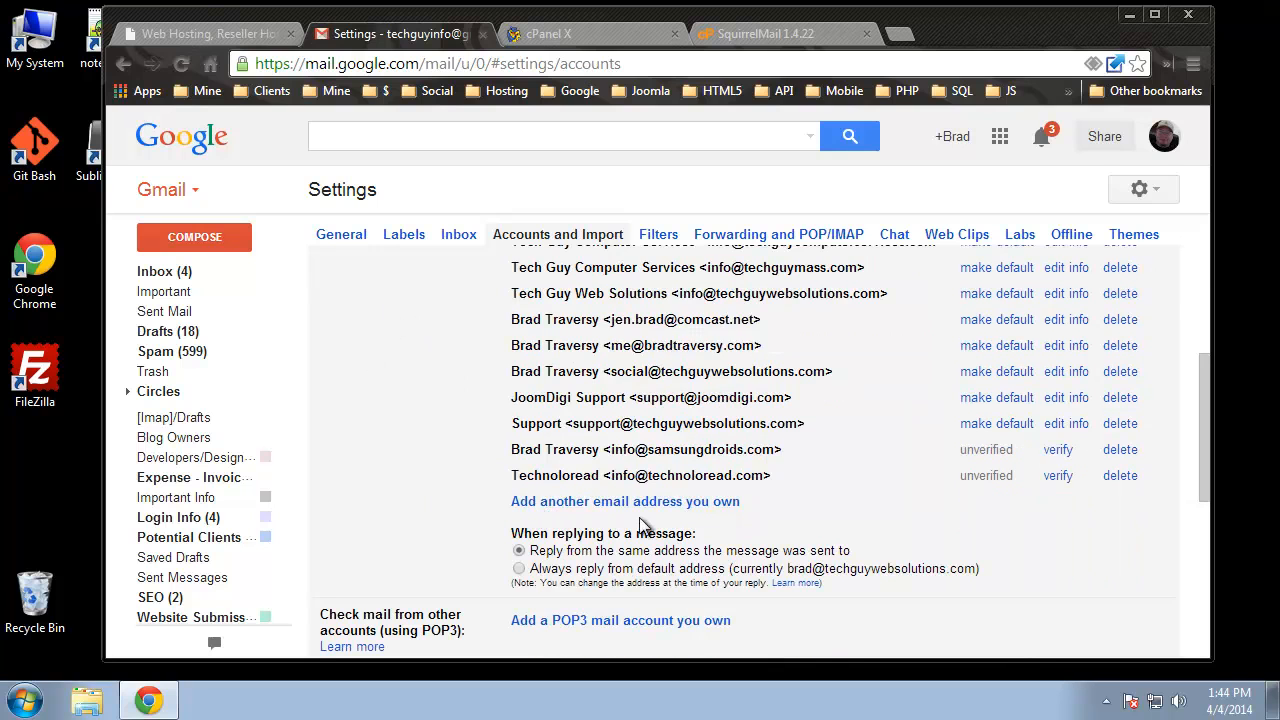
pyautogui.click(706, 507)
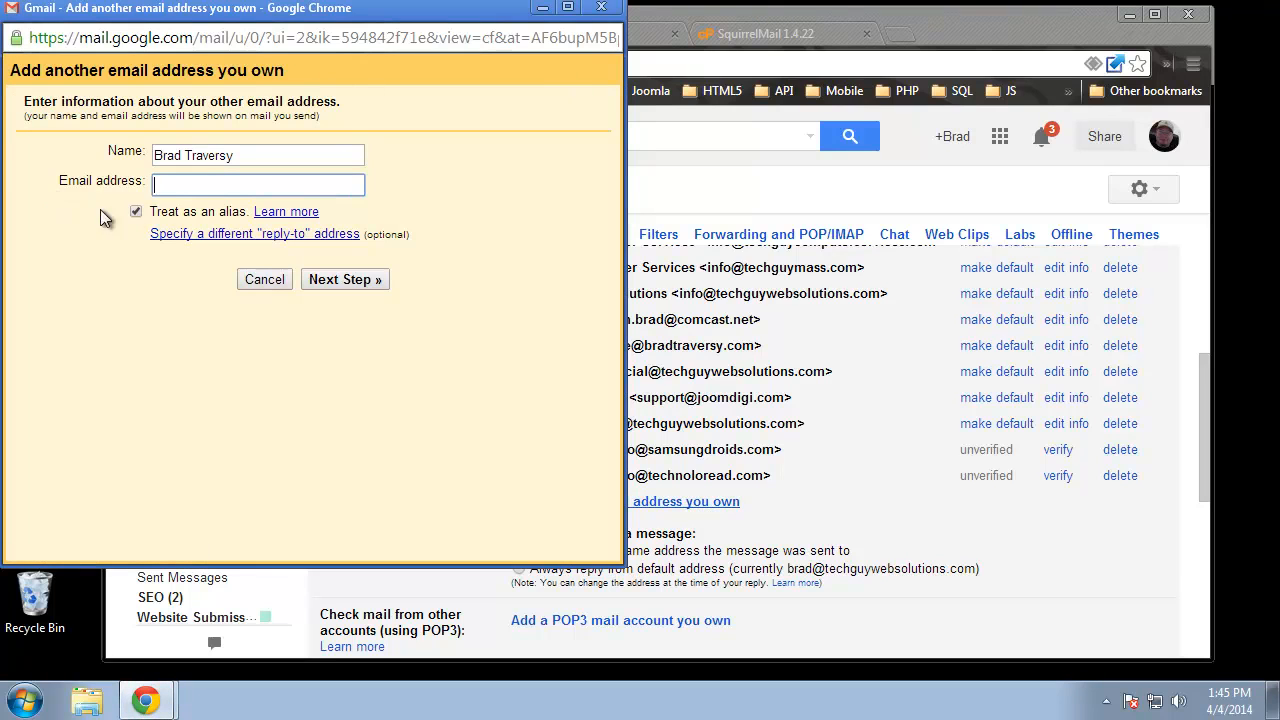
pyautogui.moveTo(254, 157); pyautogui.dragTo(152, 157)
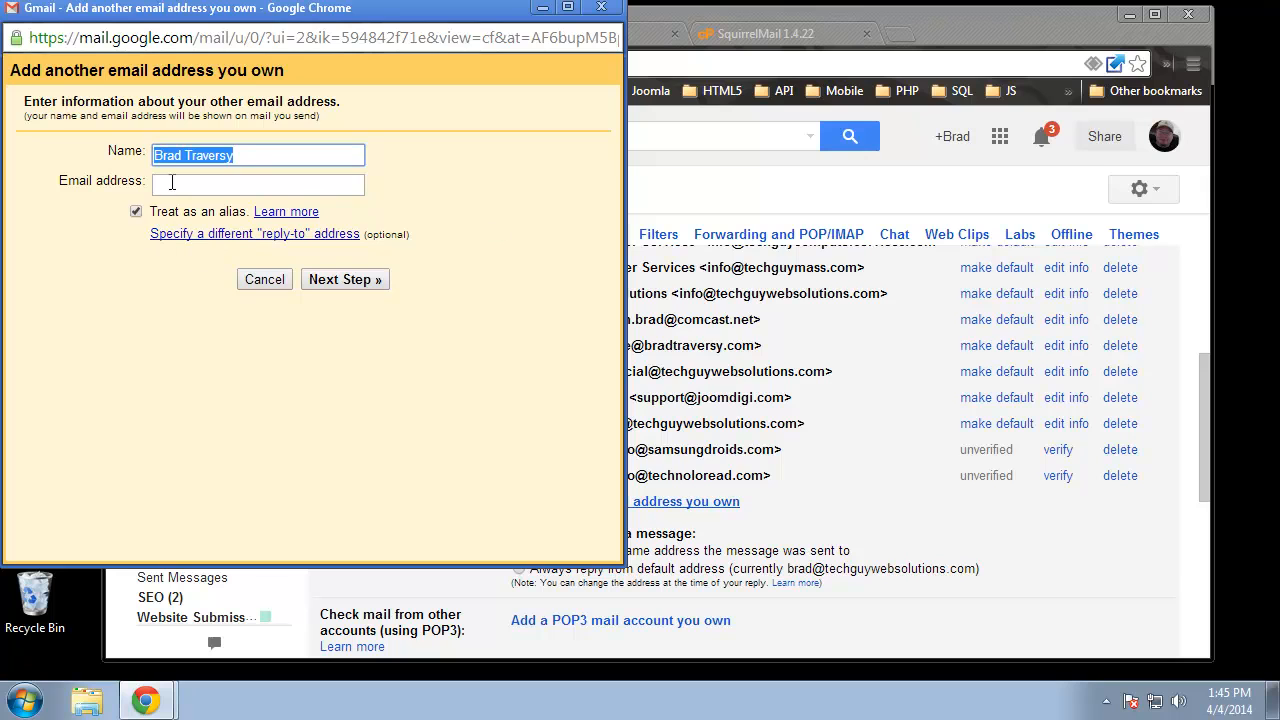
pyautogui.click(169, 184)
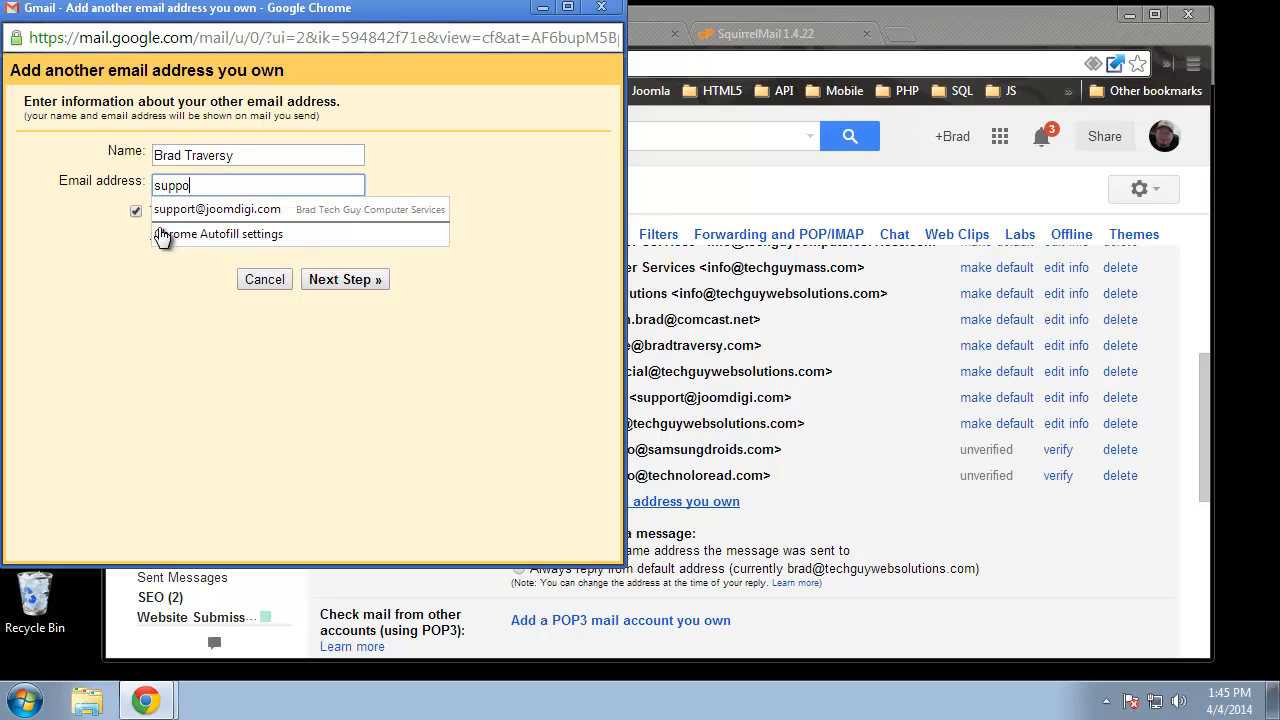
pyautogui.click(143, 348)
pyautogui.click(344, 282)
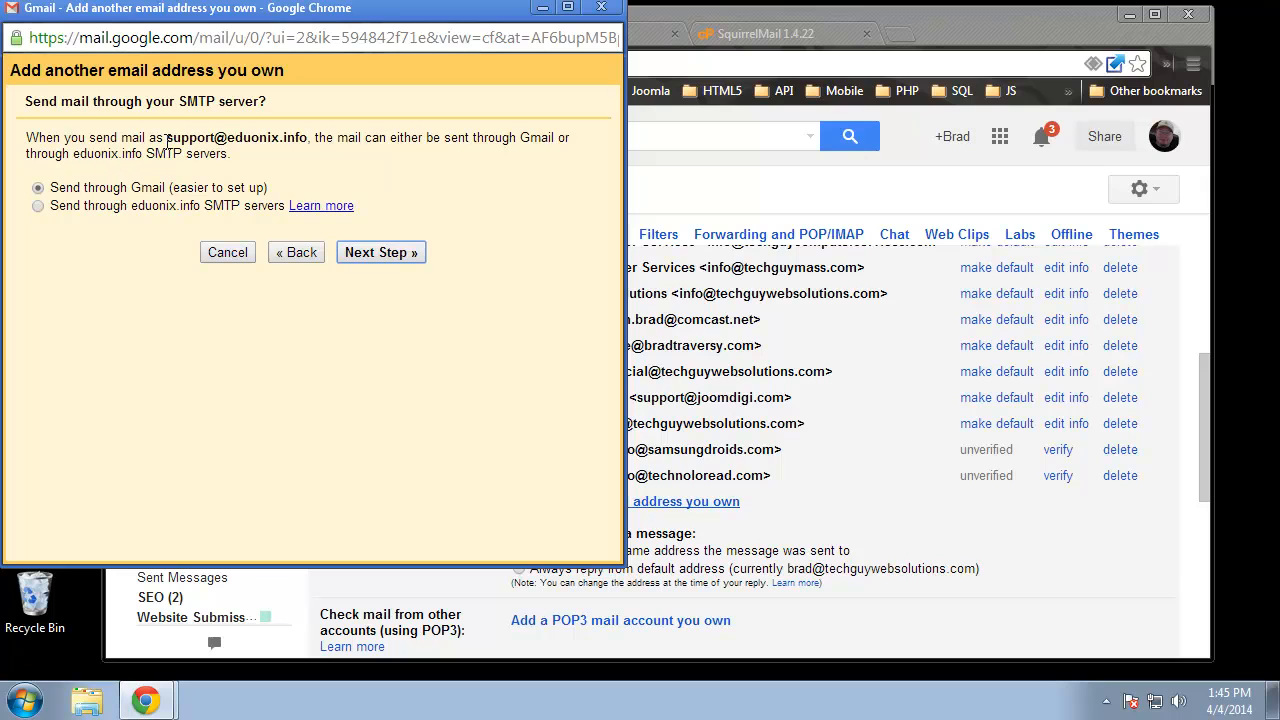
pyautogui.moveTo(167, 138); pyautogui.dragTo(309, 138)
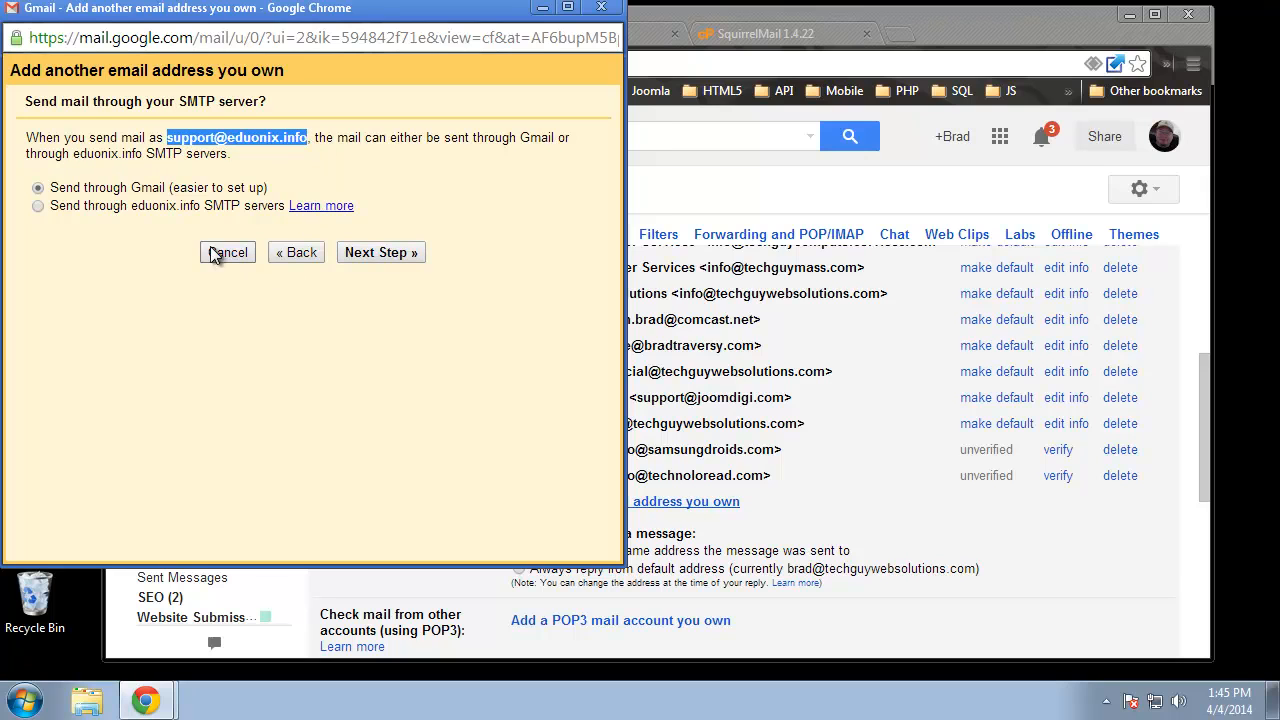
pyautogui.click(315, 306)
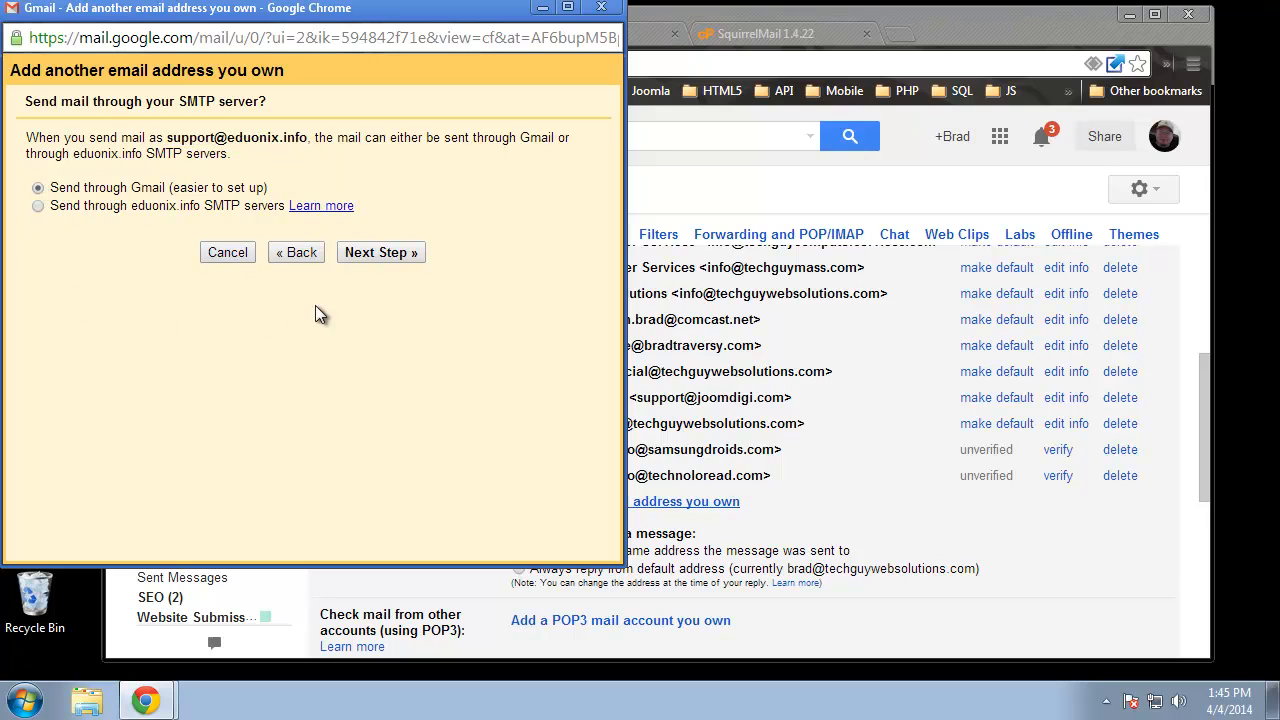
pyautogui.click(382, 254)
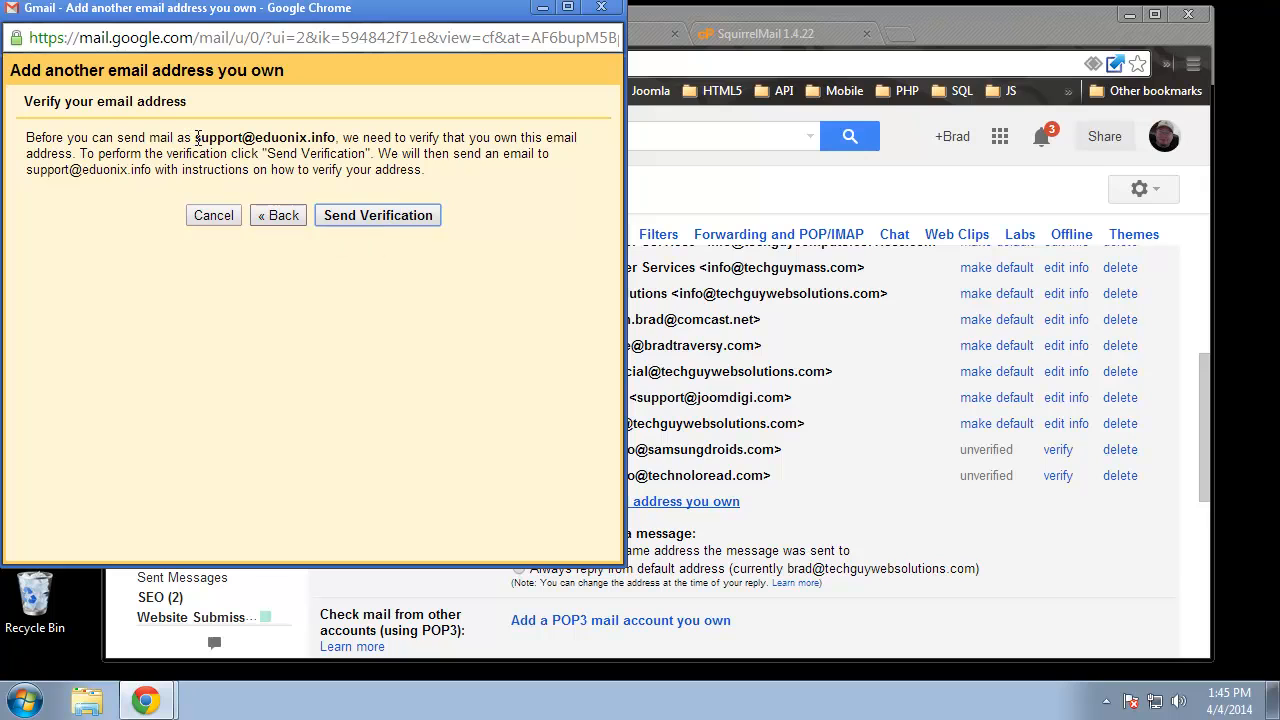
pyautogui.moveTo(195, 138); pyautogui.dragTo(336, 138)
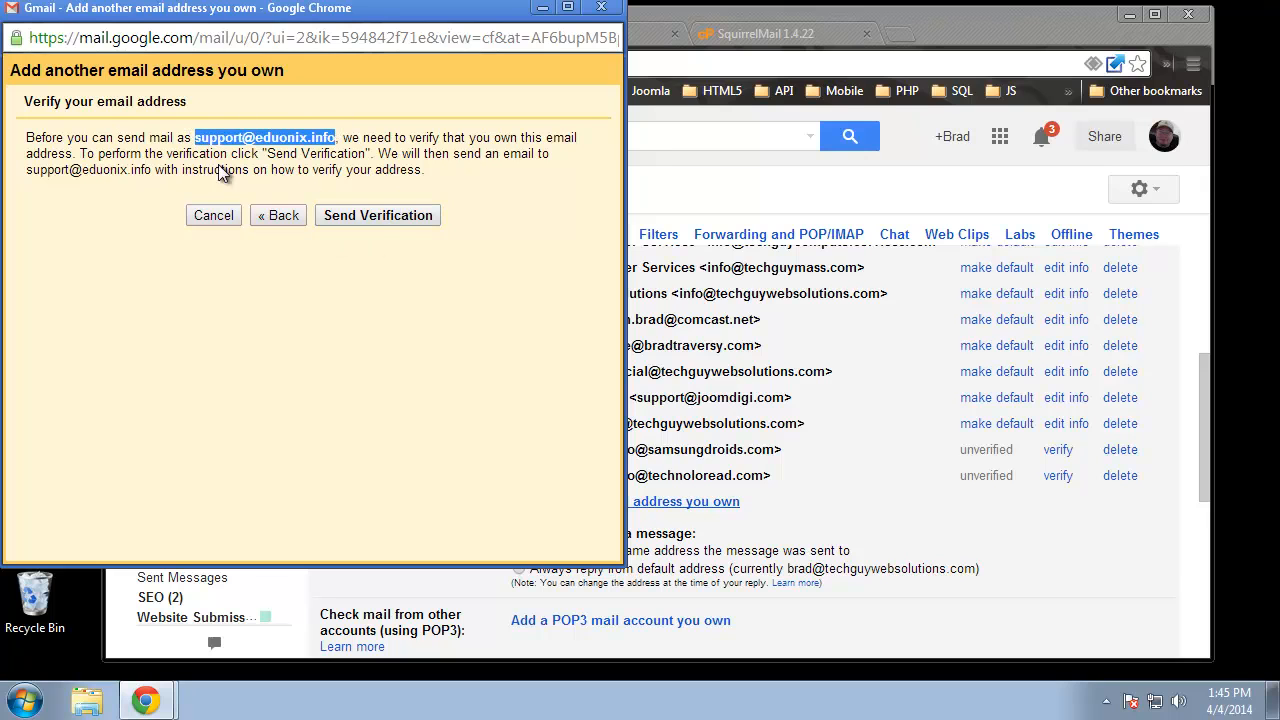
pyautogui.click(366, 217)
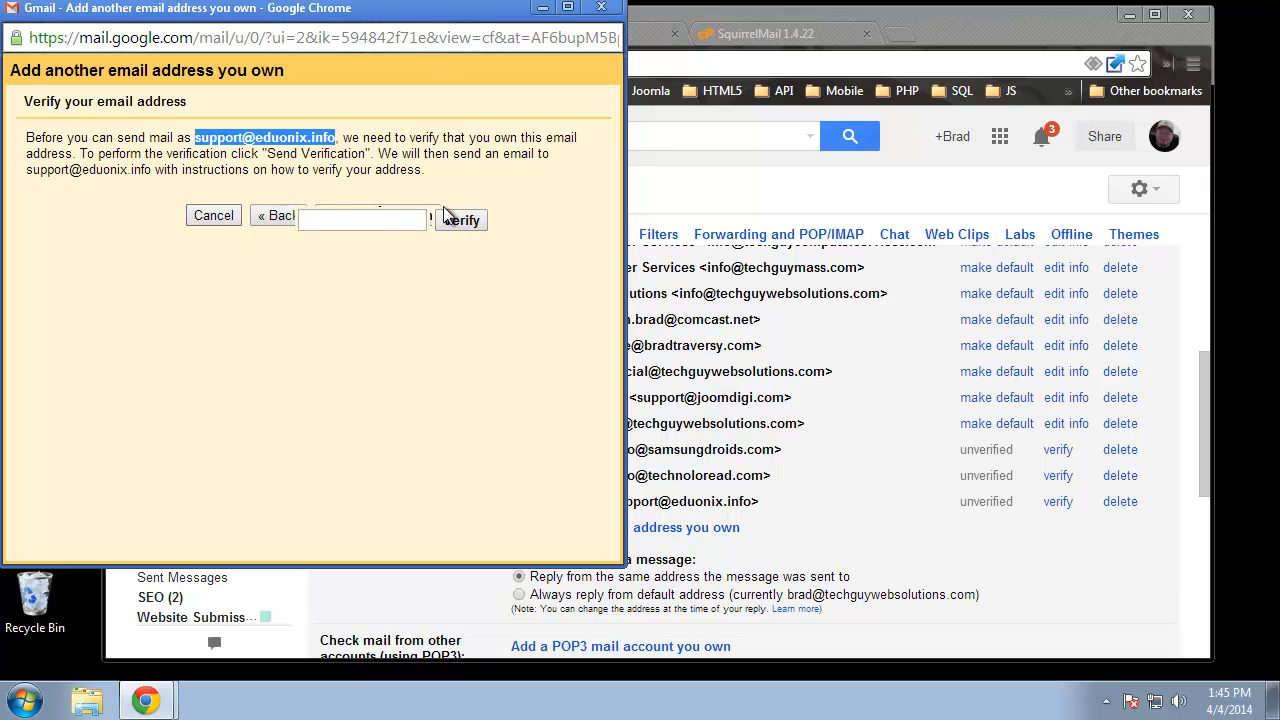
pyautogui.click(346, 219)
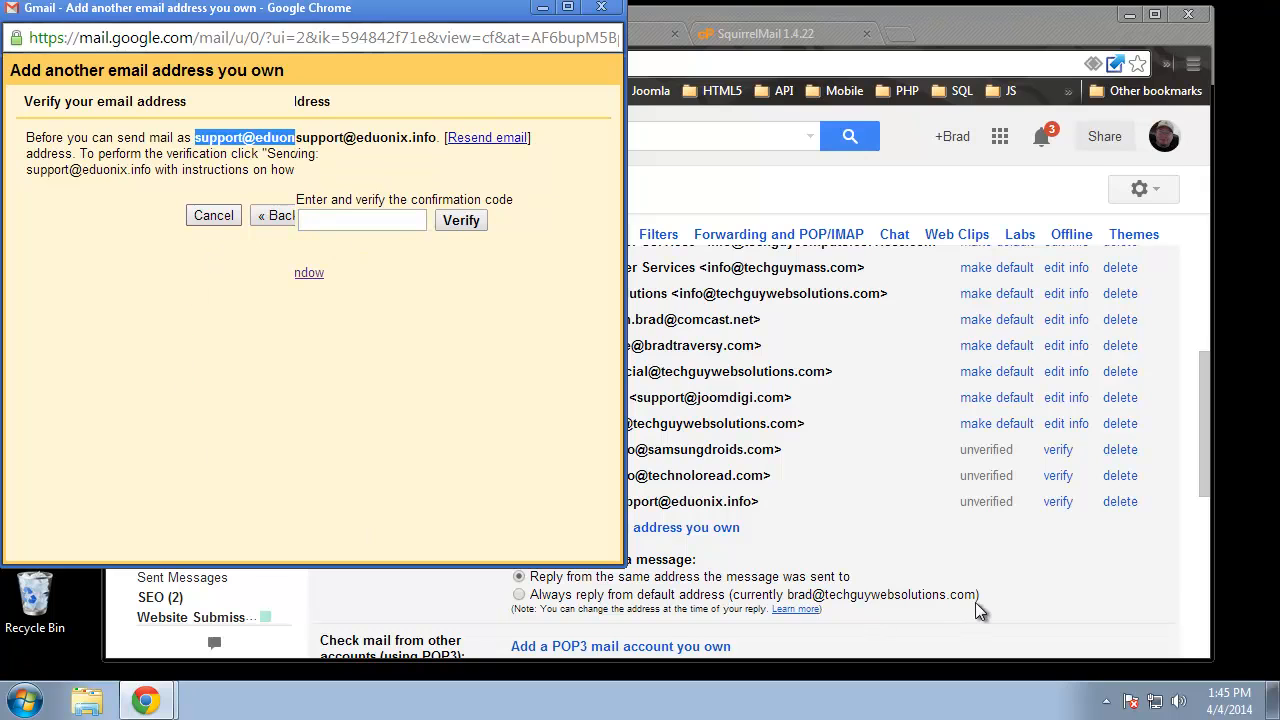
pyautogui.click(1073, 614)
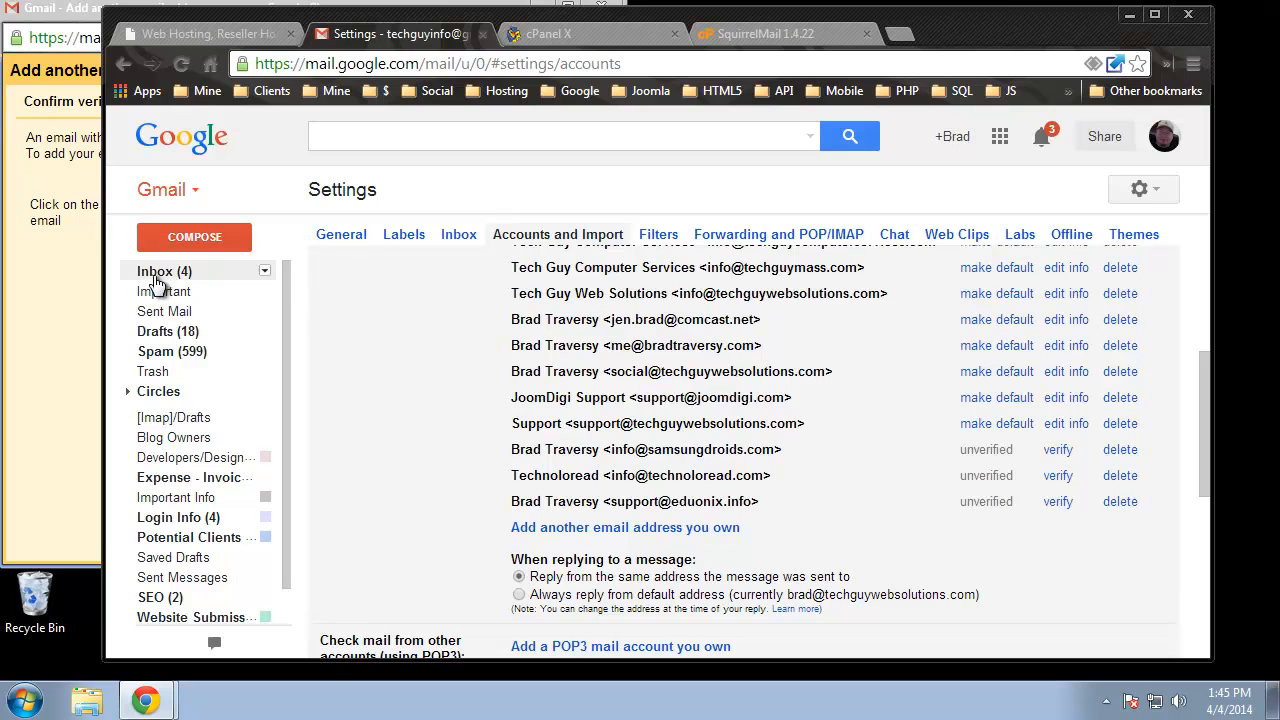
# - Open the inbox in a new tab and copy the code from the Gmail Confirmation email
pyautogui.rightClick(157, 275)
pyautogui.click(220, 278)
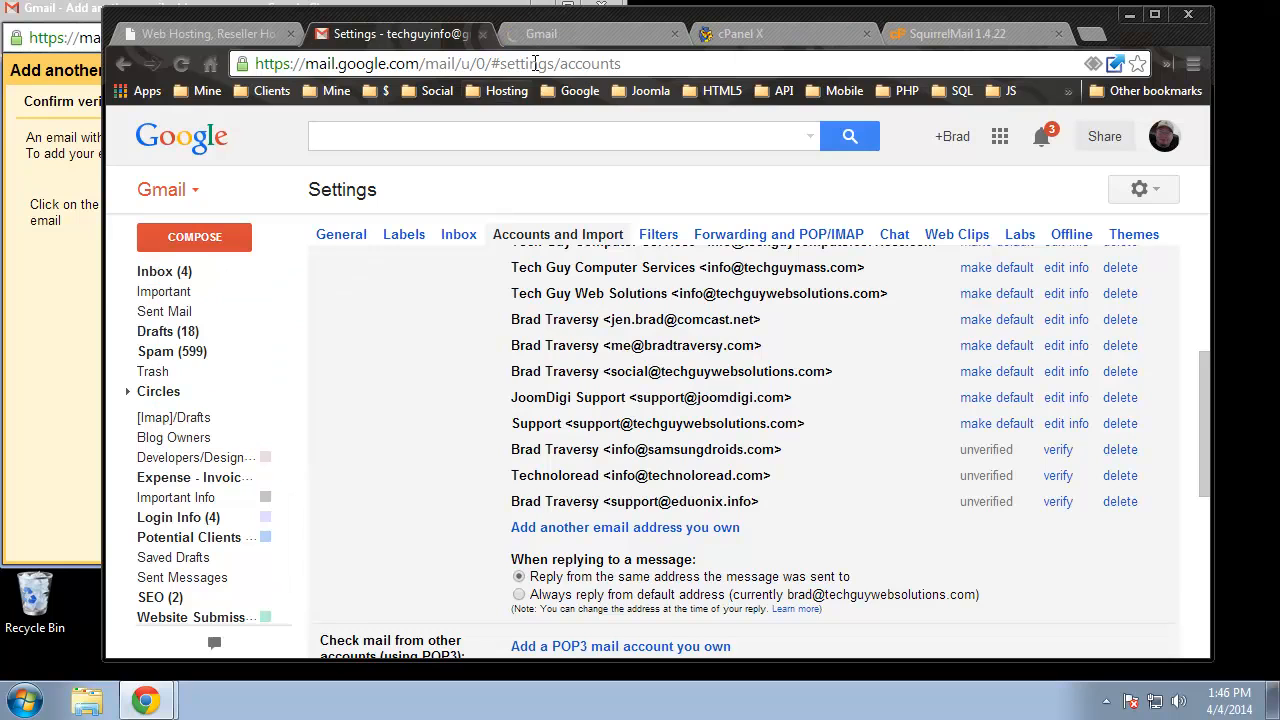
pyautogui.click(565, 35)
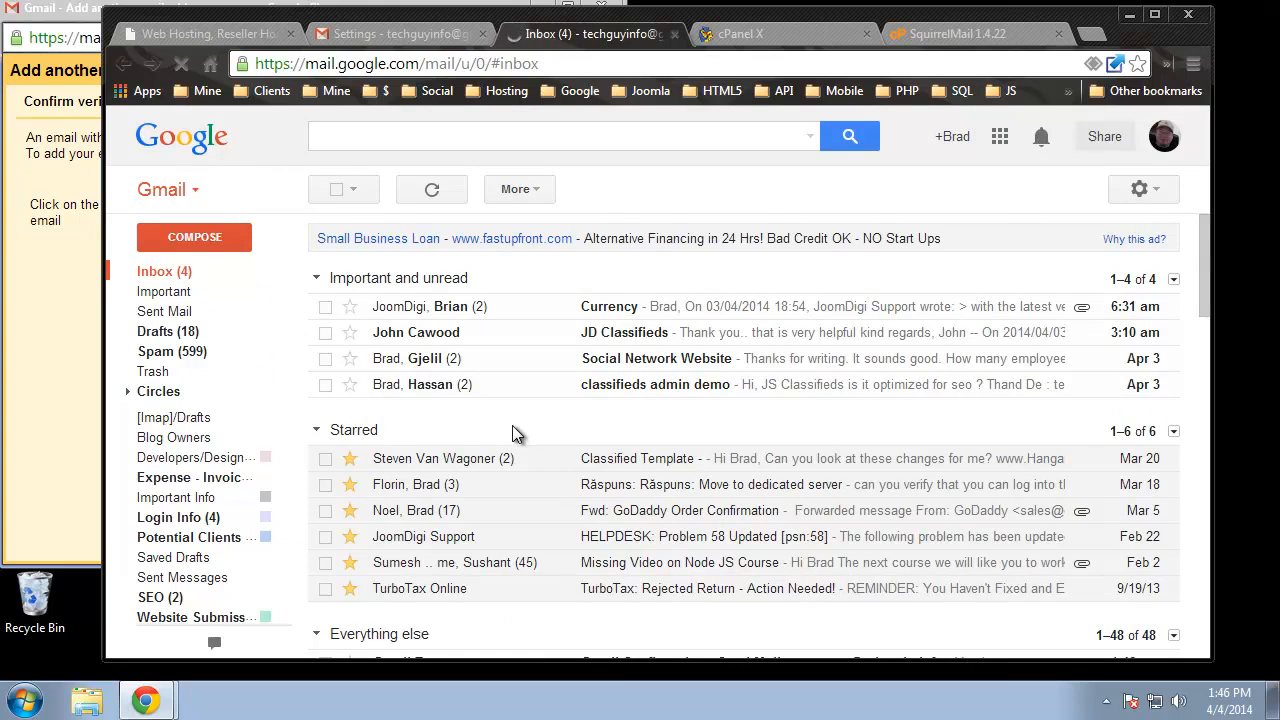
pyautogui.scroll(-2, 485, 425)
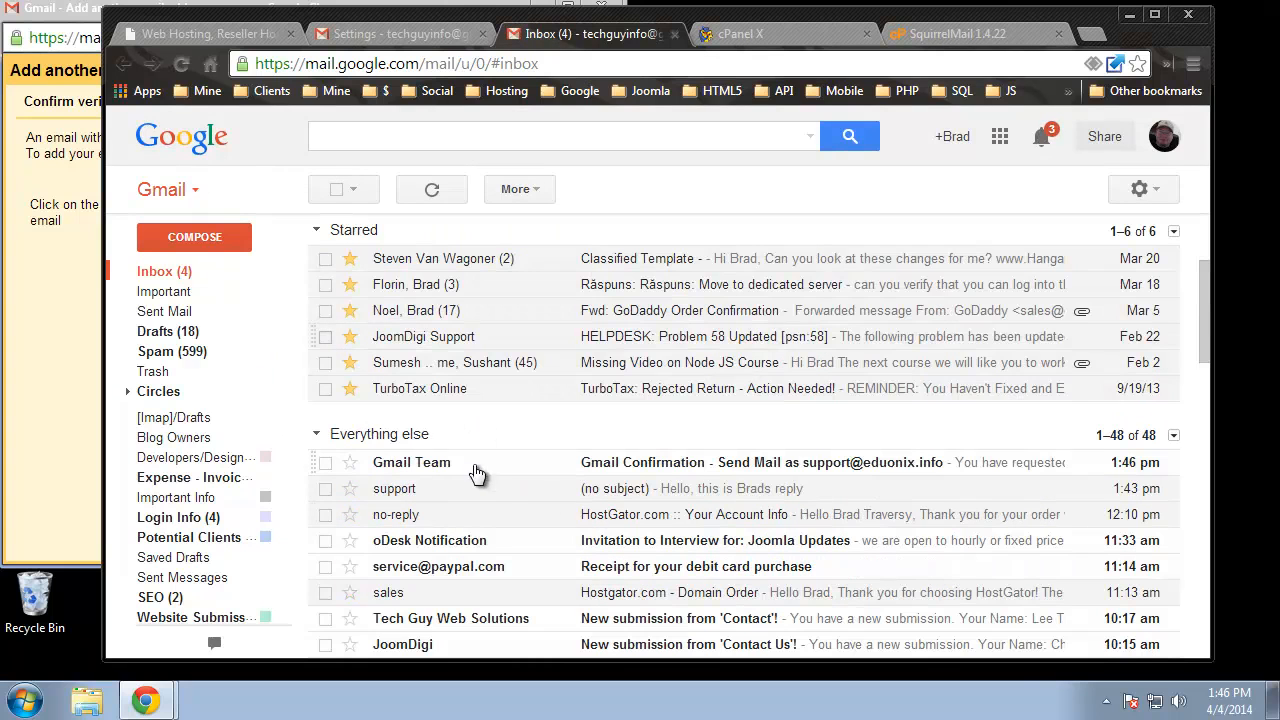
pyautogui.click(428, 468)
pyautogui.scroll(-1, 488, 387)
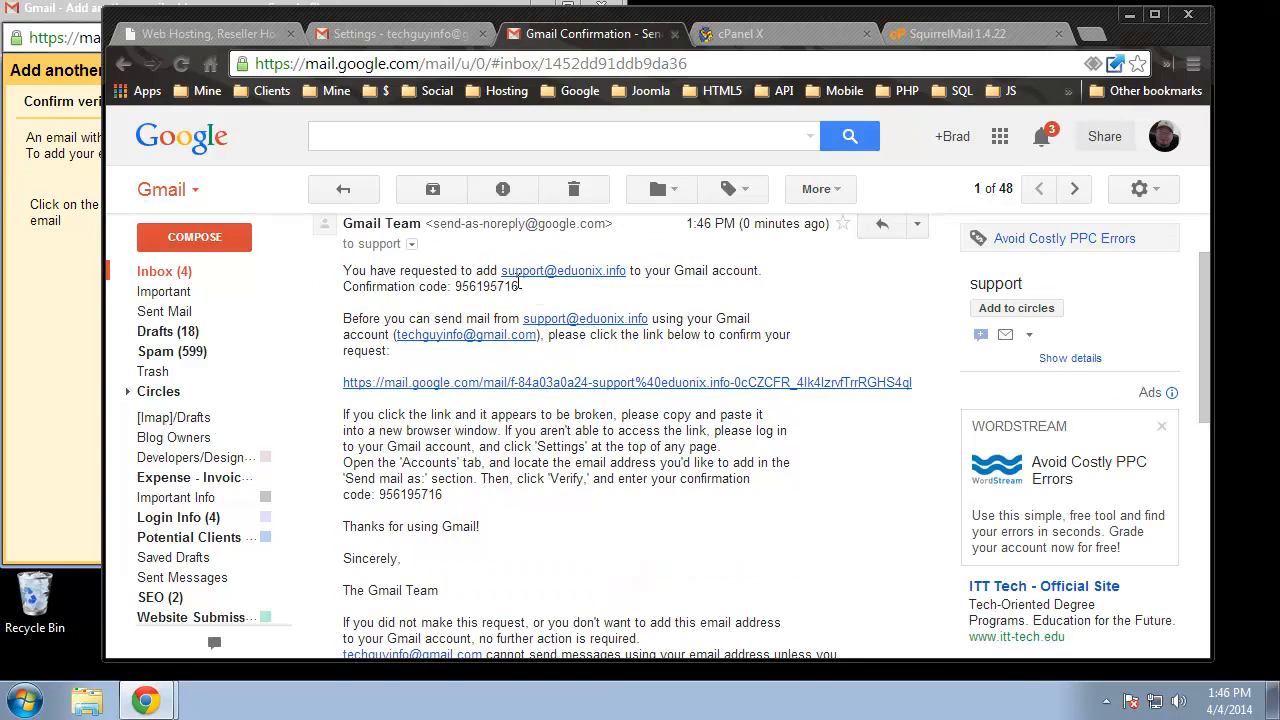
pyautogui.moveTo(518, 286); pyautogui.dragTo(455, 287)
pyautogui.rightClick(473, 289)
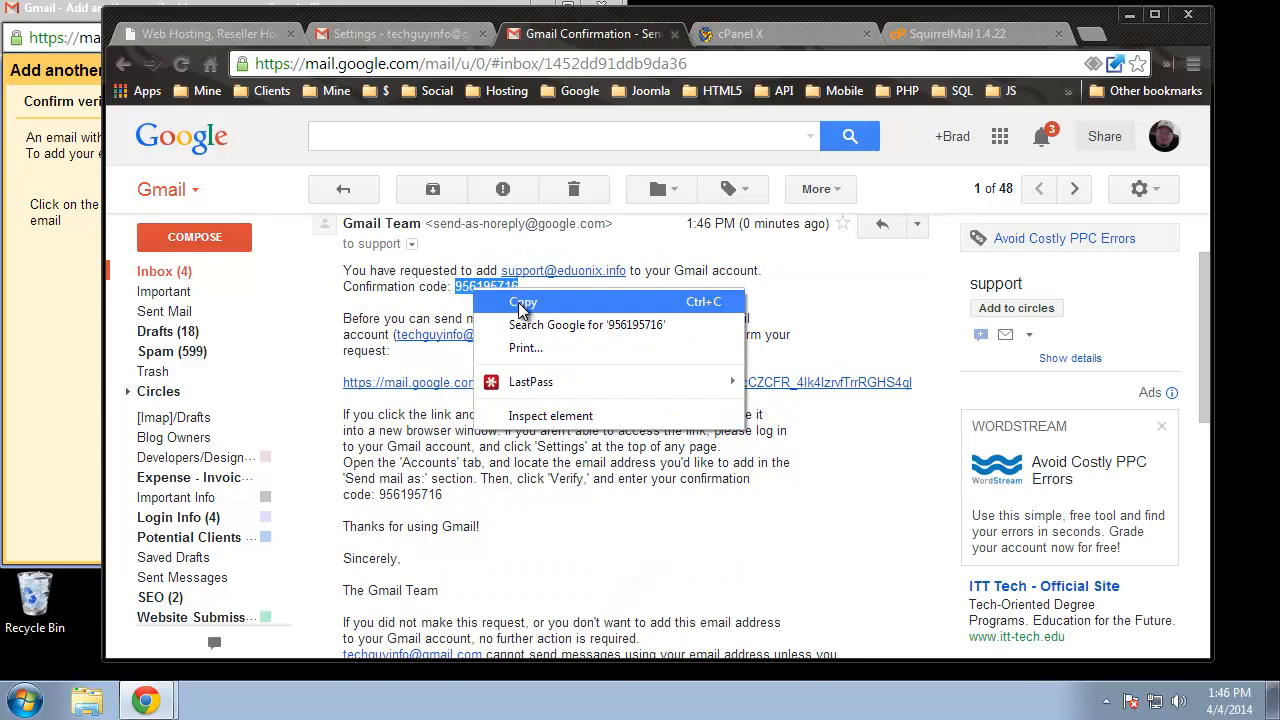
pyautogui.click(516, 300)
# - Paste the confirmation code into the verification dialog, verify, and start a new message
pyautogui.click(52, 306)
pyautogui.rightClick(355, 222)
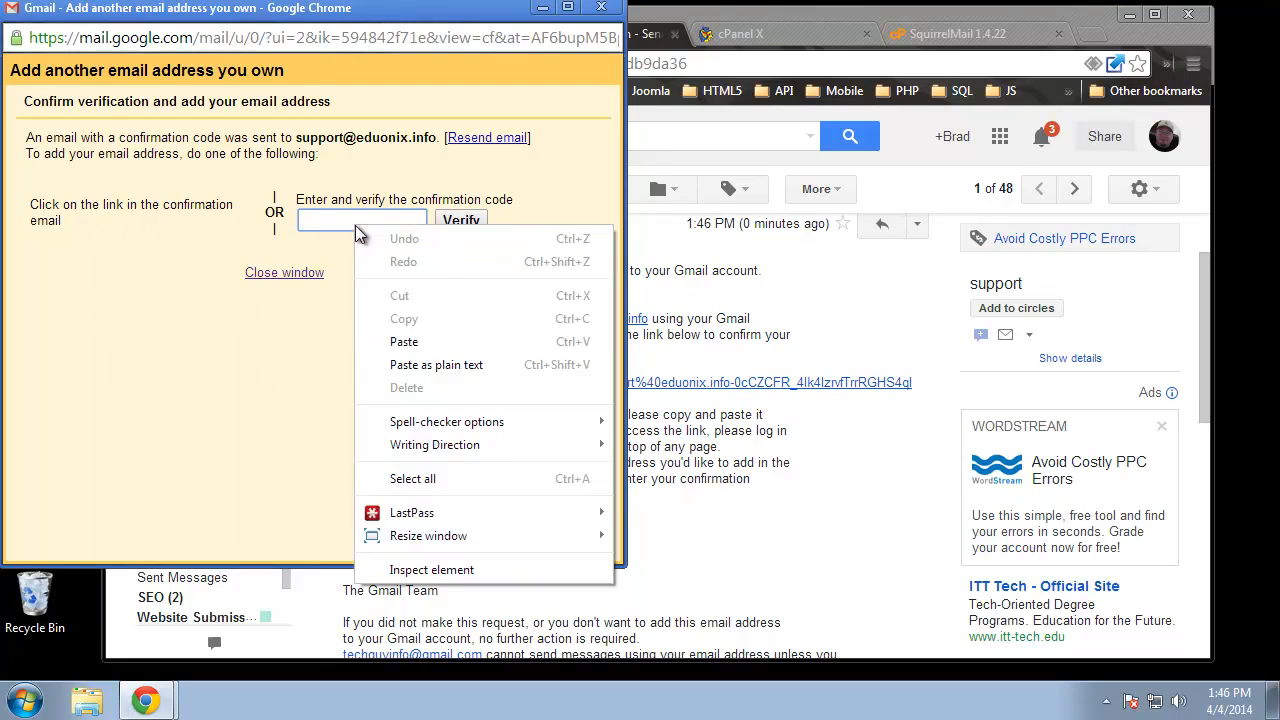
pyautogui.click(392, 337)
pyautogui.click(458, 228)
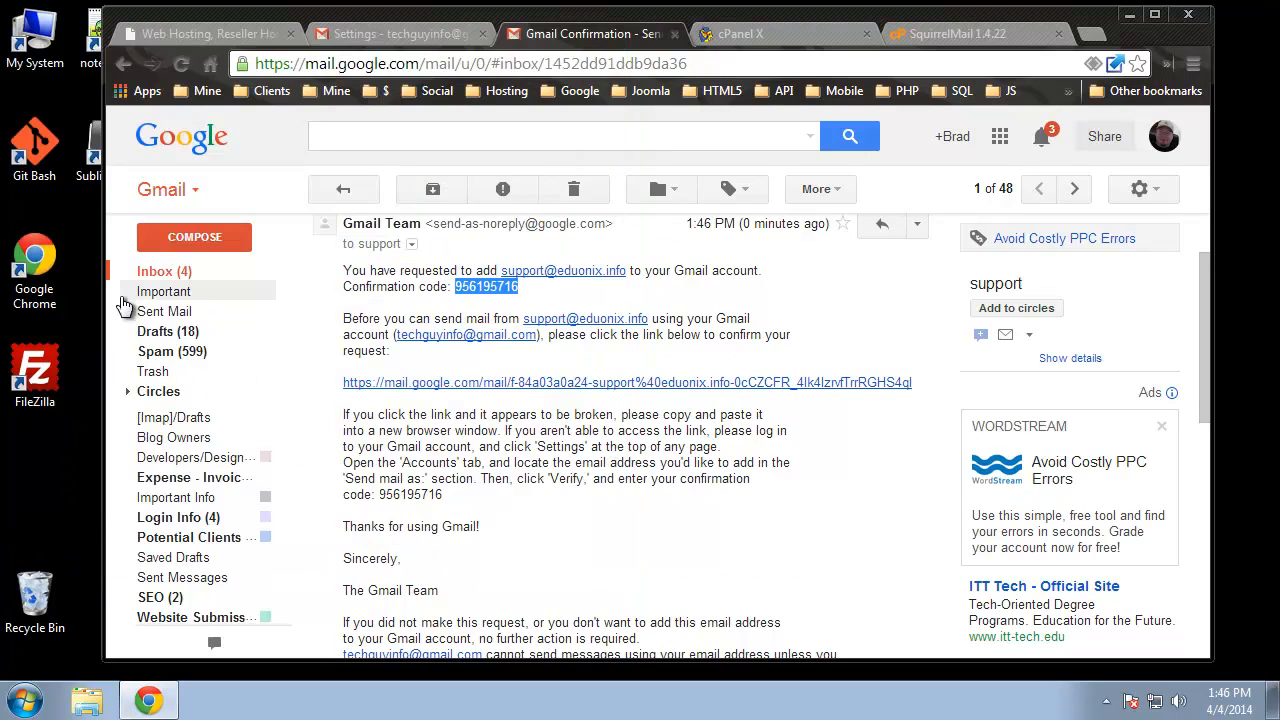
pyautogui.click(186, 240)
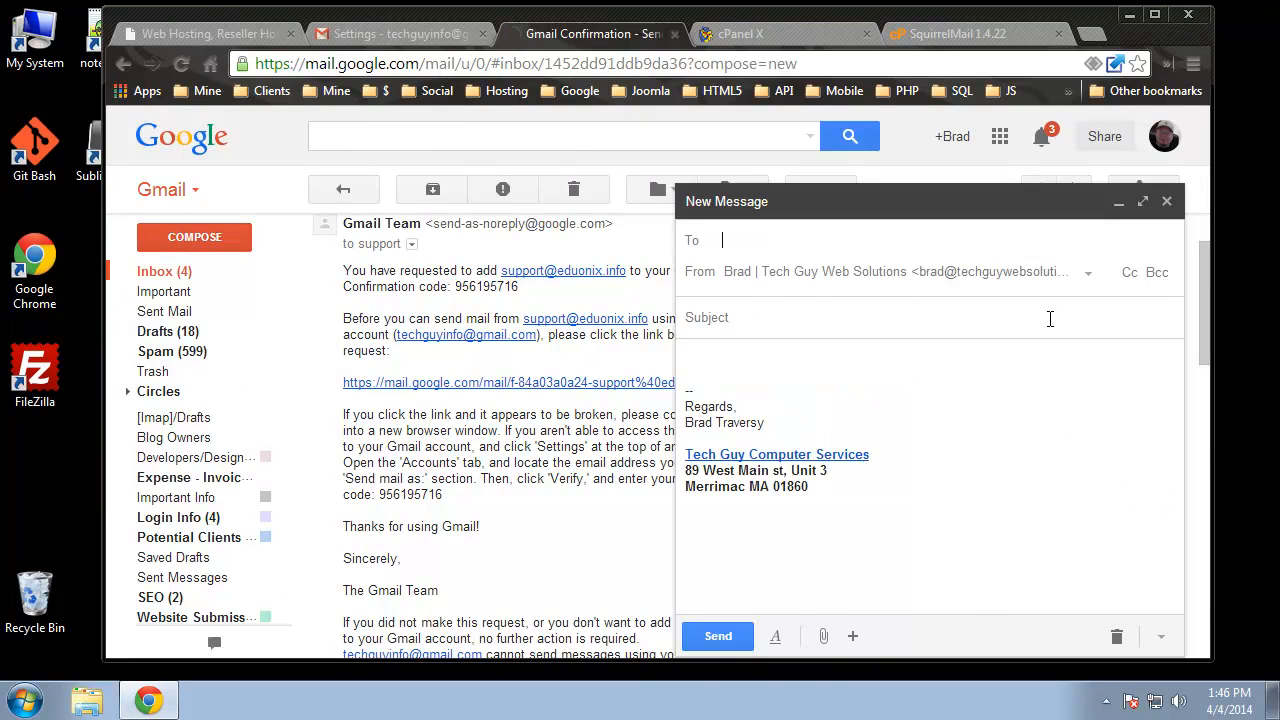
# - Review the New Message From address list, close it, and minimize the draft
pyautogui.click(1090, 272)
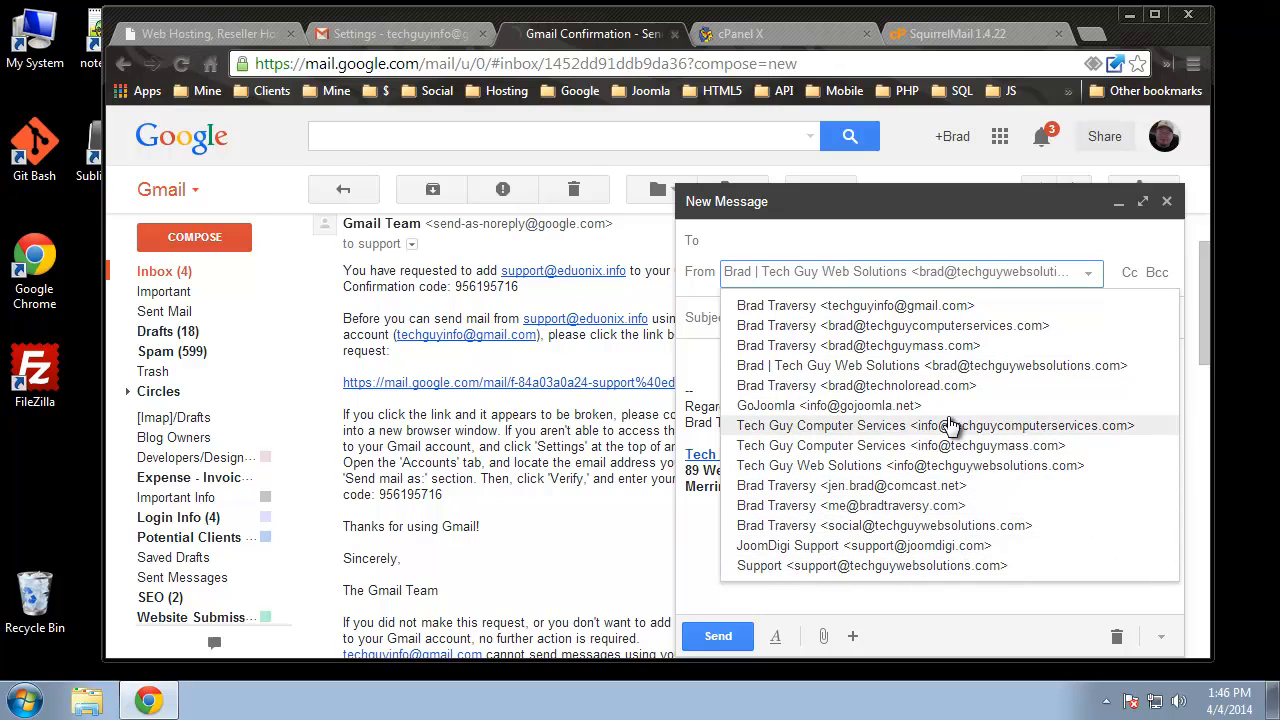
pyautogui.click(810, 231)
pyautogui.click(1119, 202)
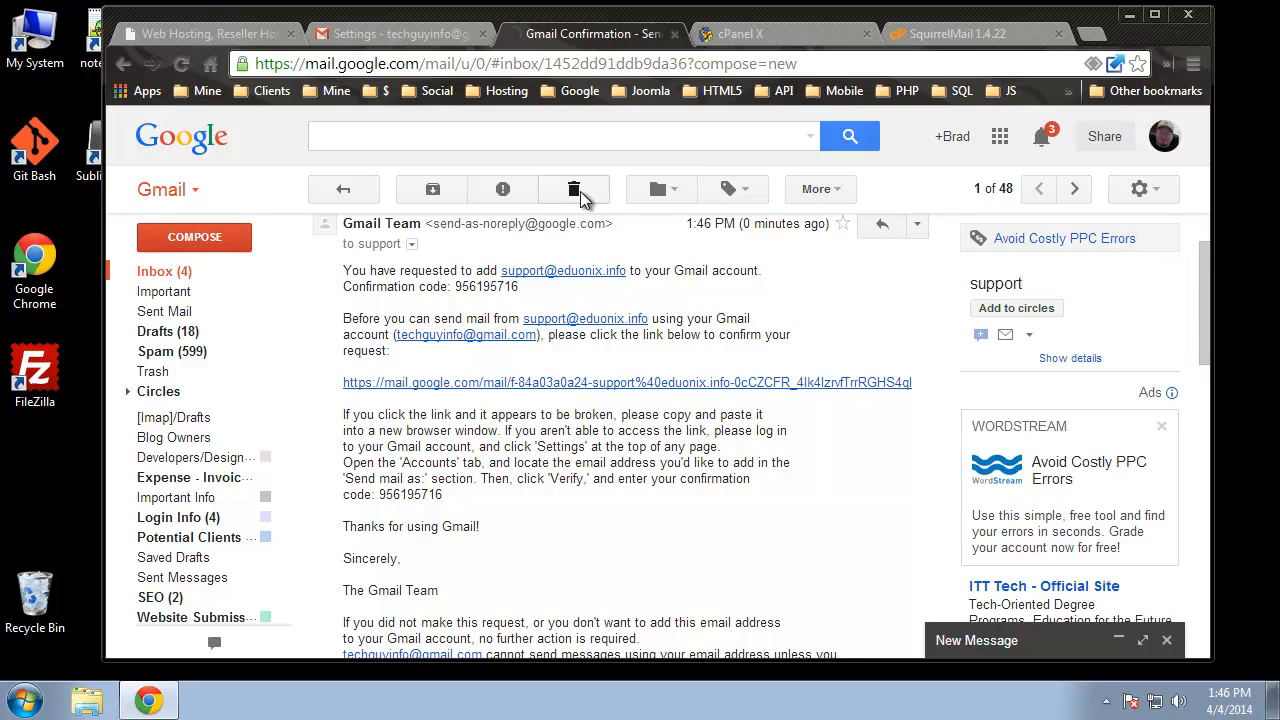
pyautogui.click(1160, 196)
pyautogui.click(990, 357)
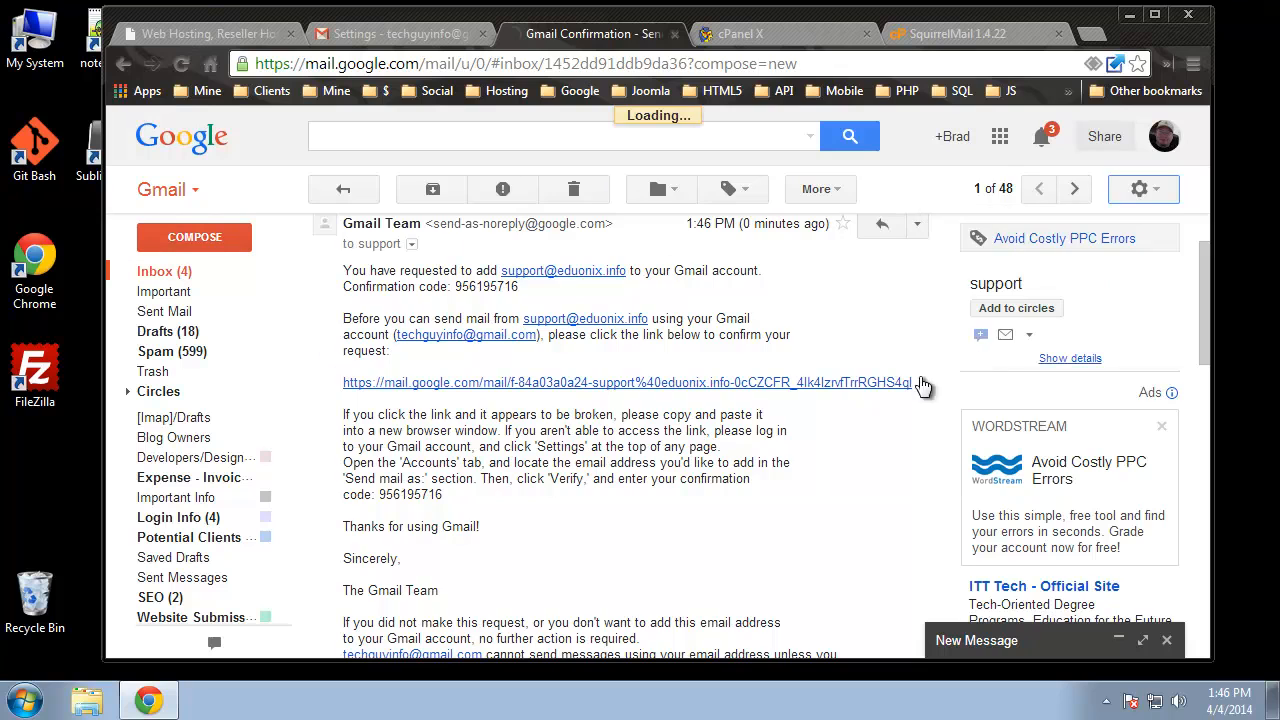
pyautogui.scroll(-6, 918, 452)
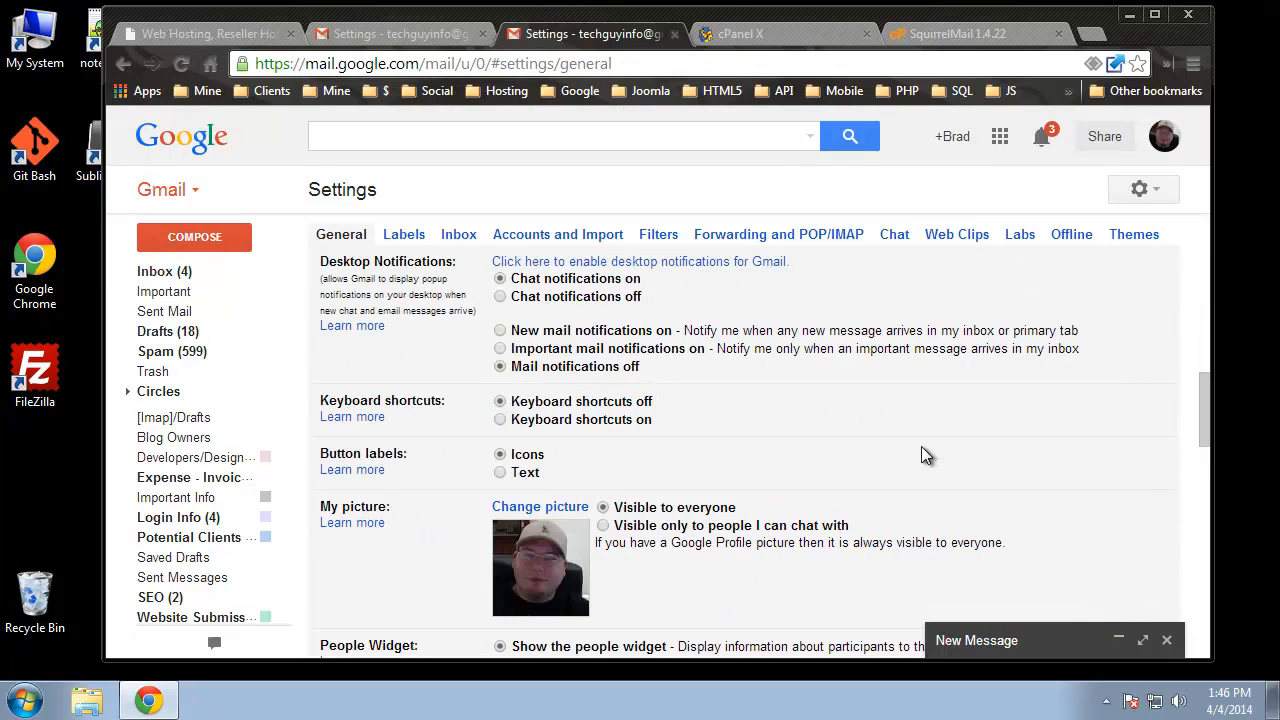
pyautogui.scroll(4, 921, 446)
pyautogui.click(520, 238)
pyautogui.scroll(-5, 648, 405)
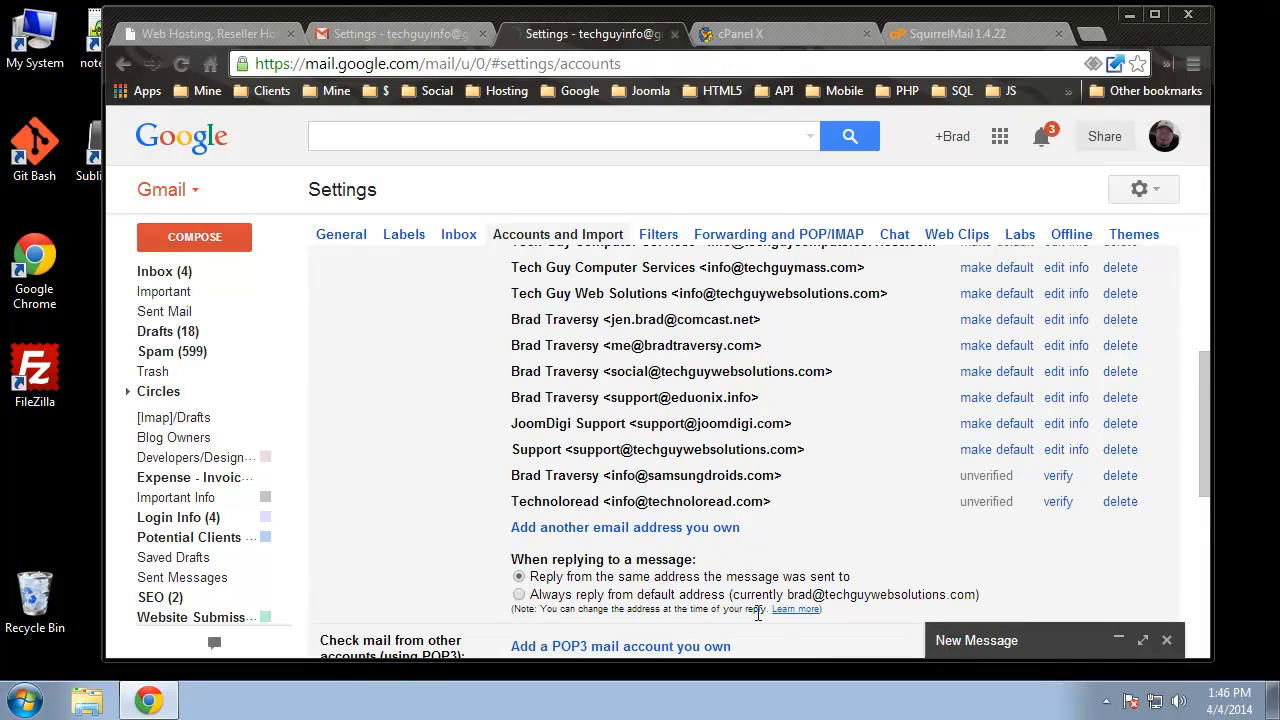
pyautogui.scroll(-1, 758, 614)
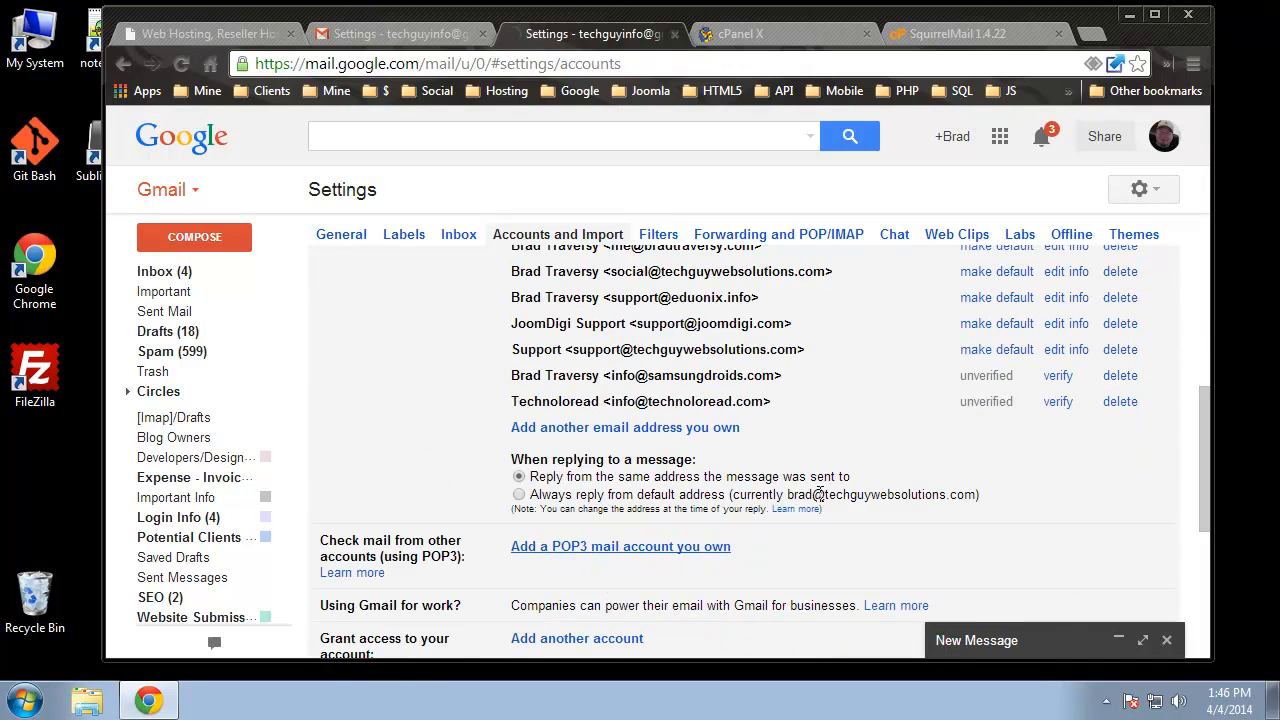
pyautogui.scroll(1, 818, 497)
pyautogui.scroll(1, 818, 497)
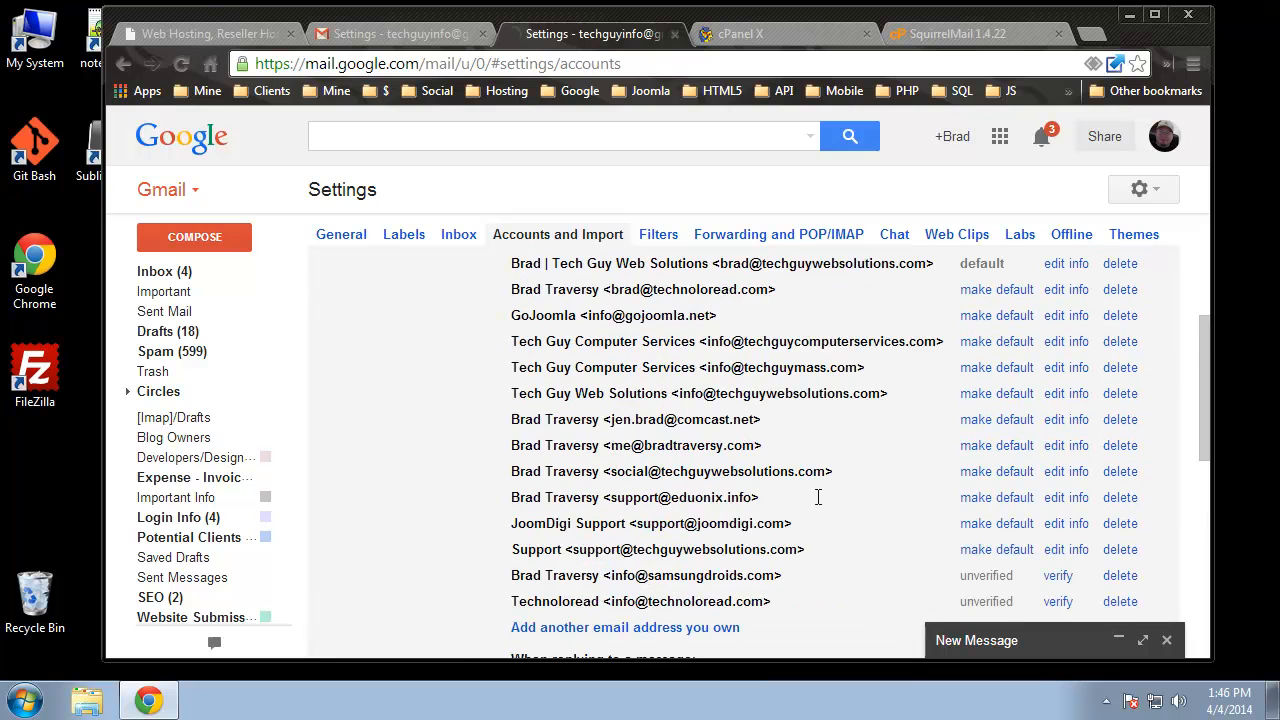
pyautogui.scroll(1, 818, 497)
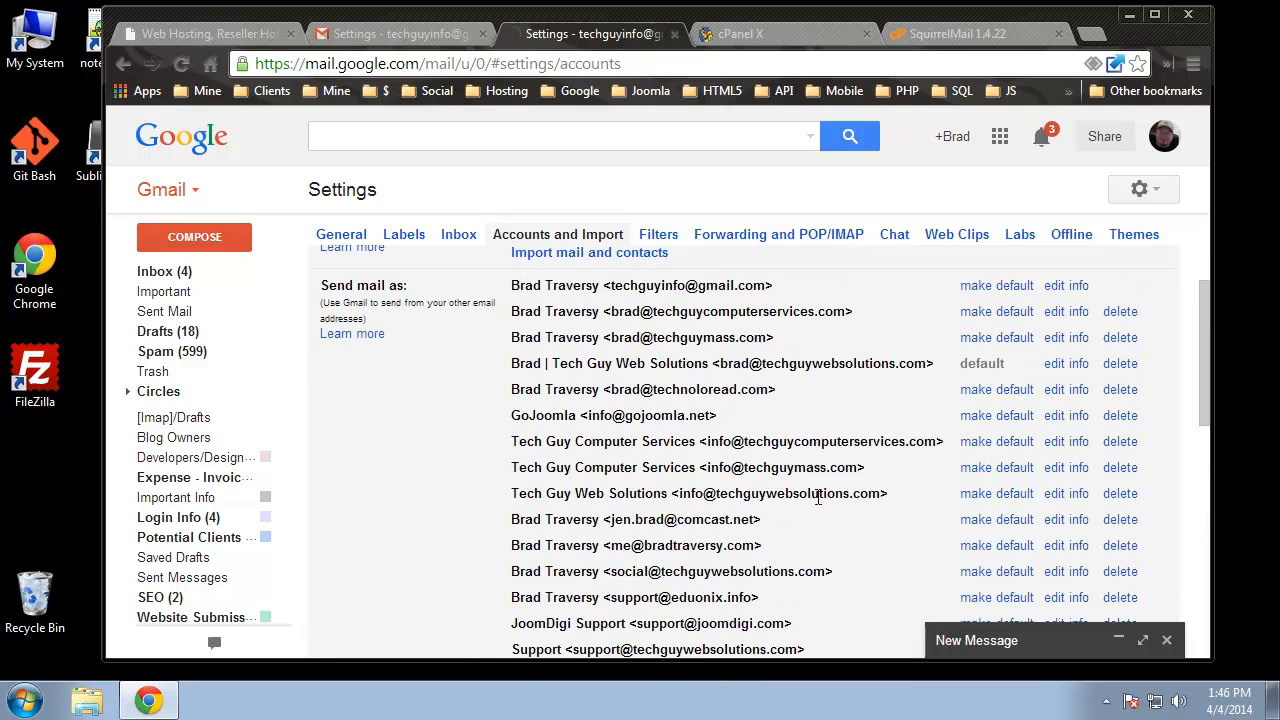
pyautogui.scroll(-1, 818, 497)
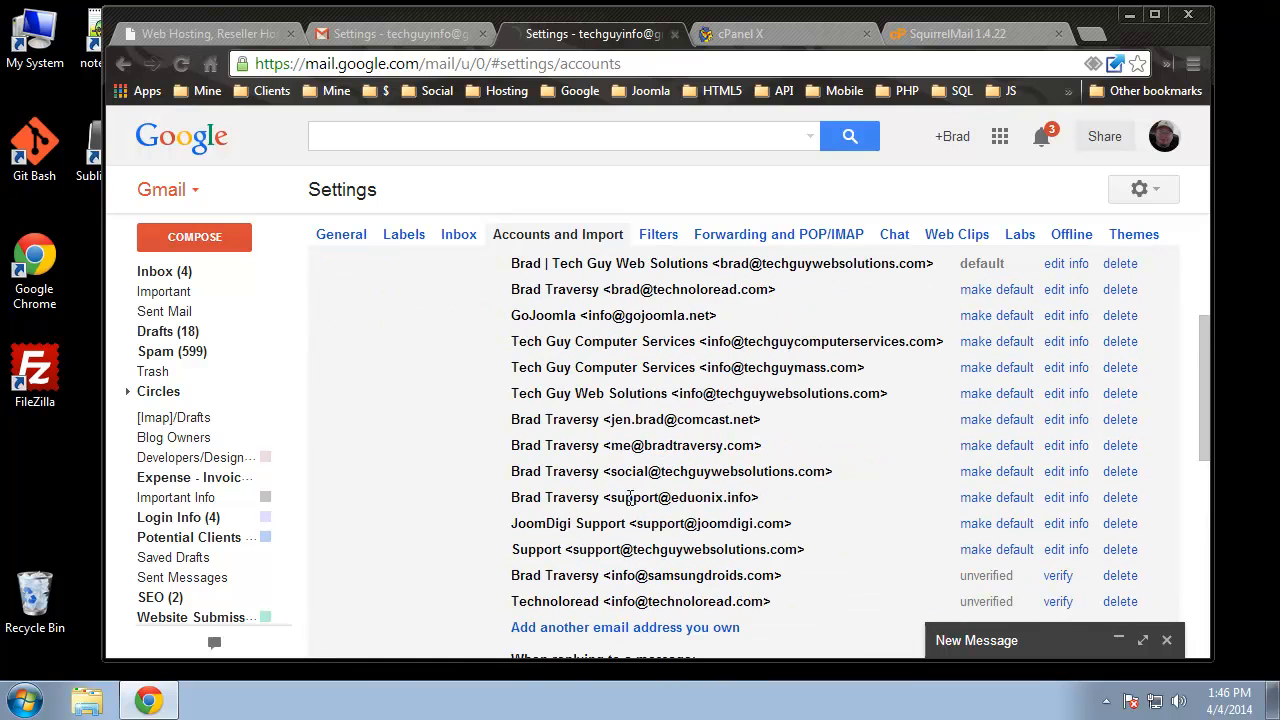
pyautogui.moveTo(511, 496); pyautogui.dragTo(791, 494)
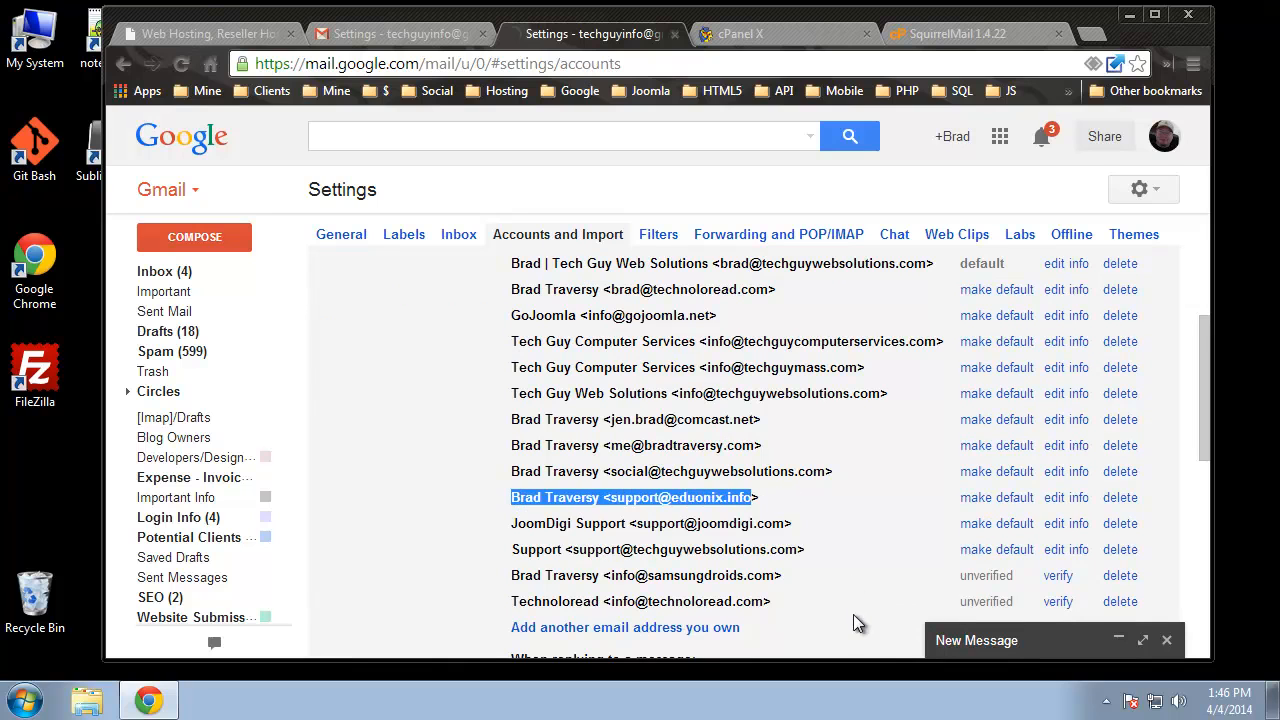
pyautogui.click(174, 234)
pyautogui.click(1084, 308)
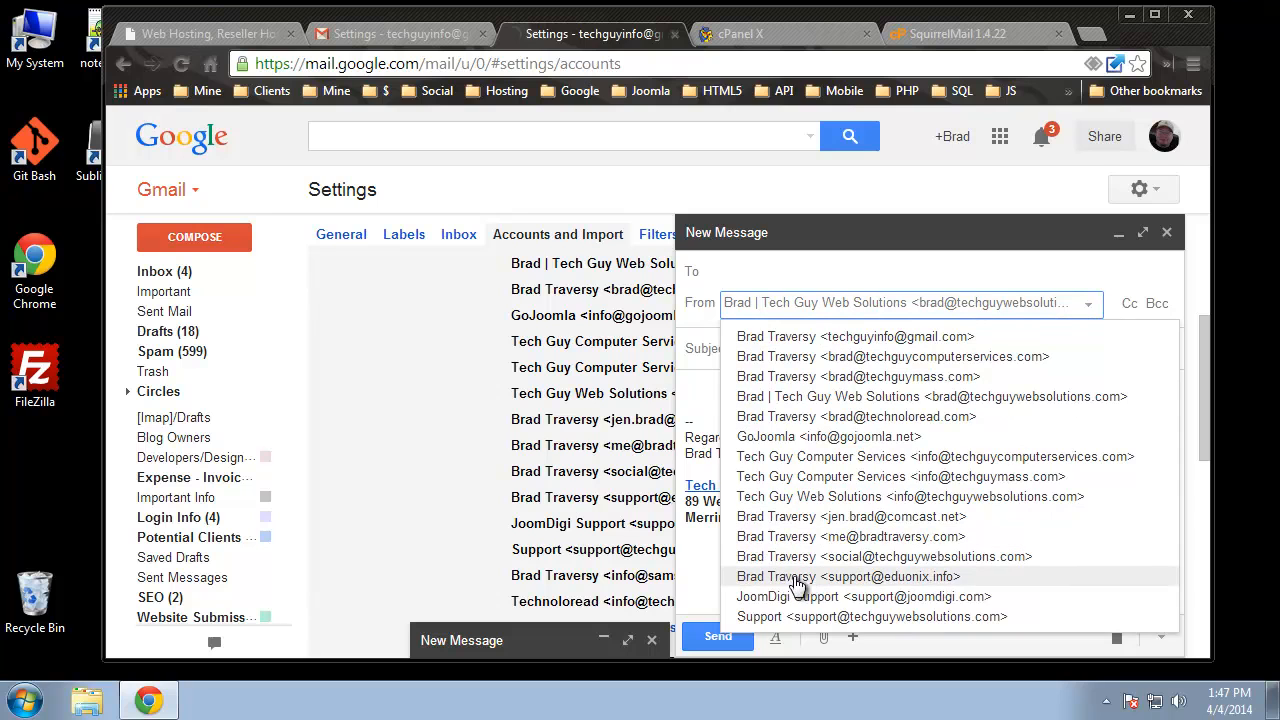
pyautogui.click(804, 578)
pyautogui.click(823, 348)
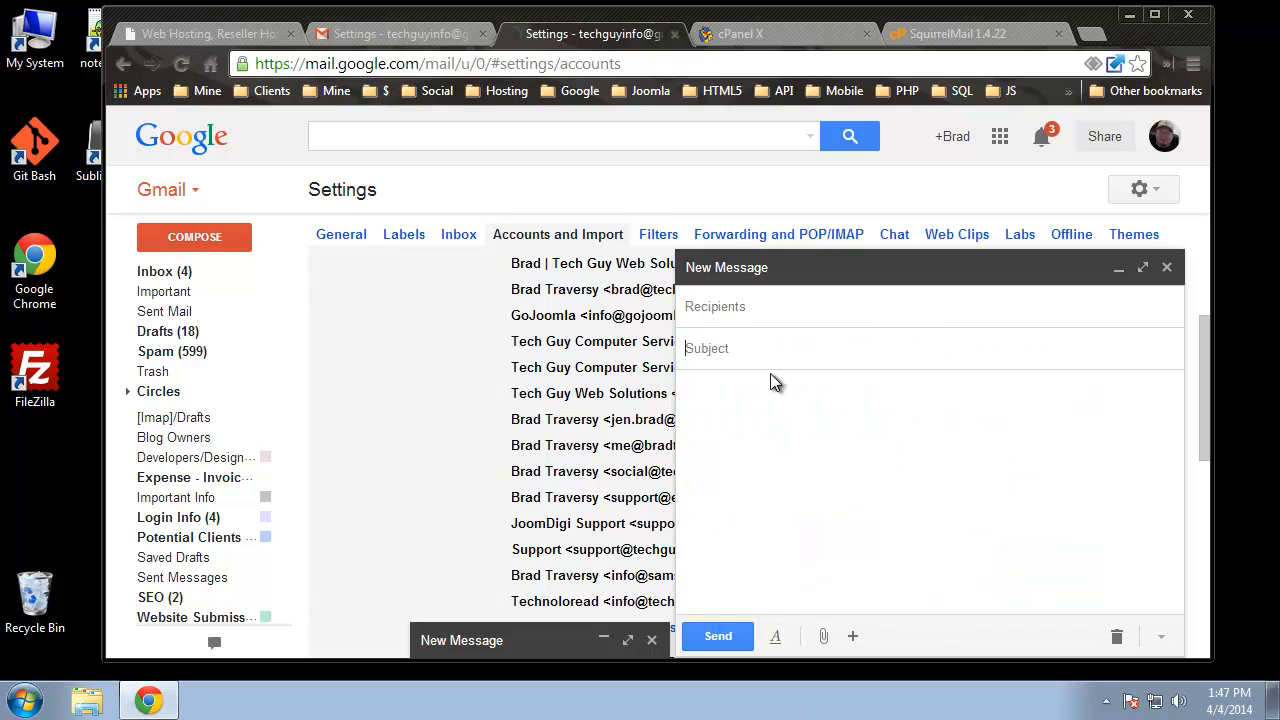
pyautogui.click(797, 280)
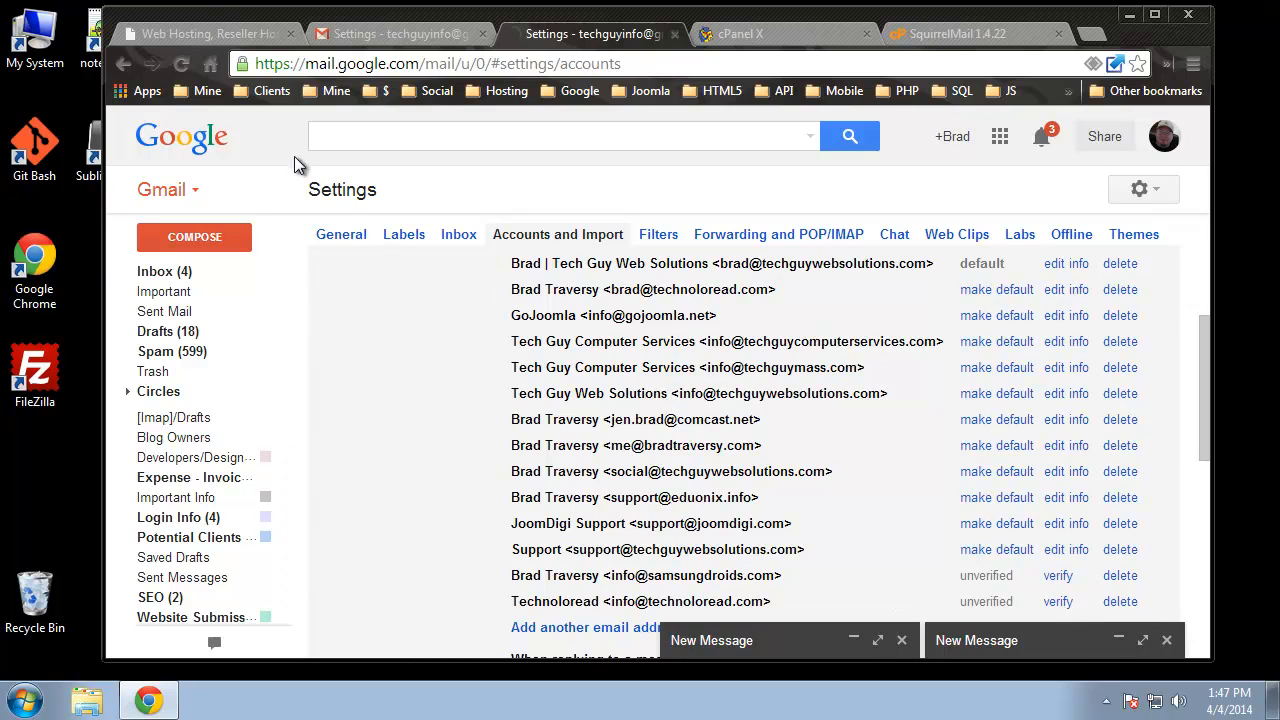
pyautogui.click(162, 271)
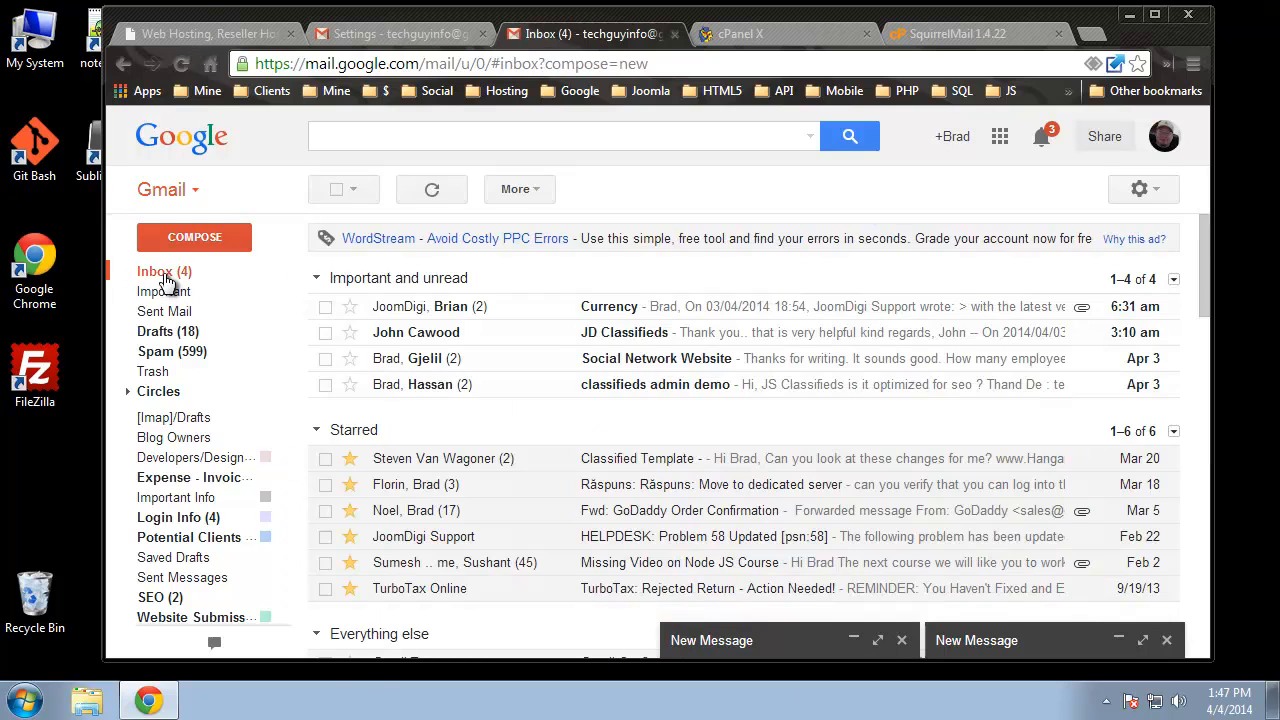
# - Return from cPanel Forwarders to the home page and scroll down to the Mail section
pyautogui.click(735, 34)
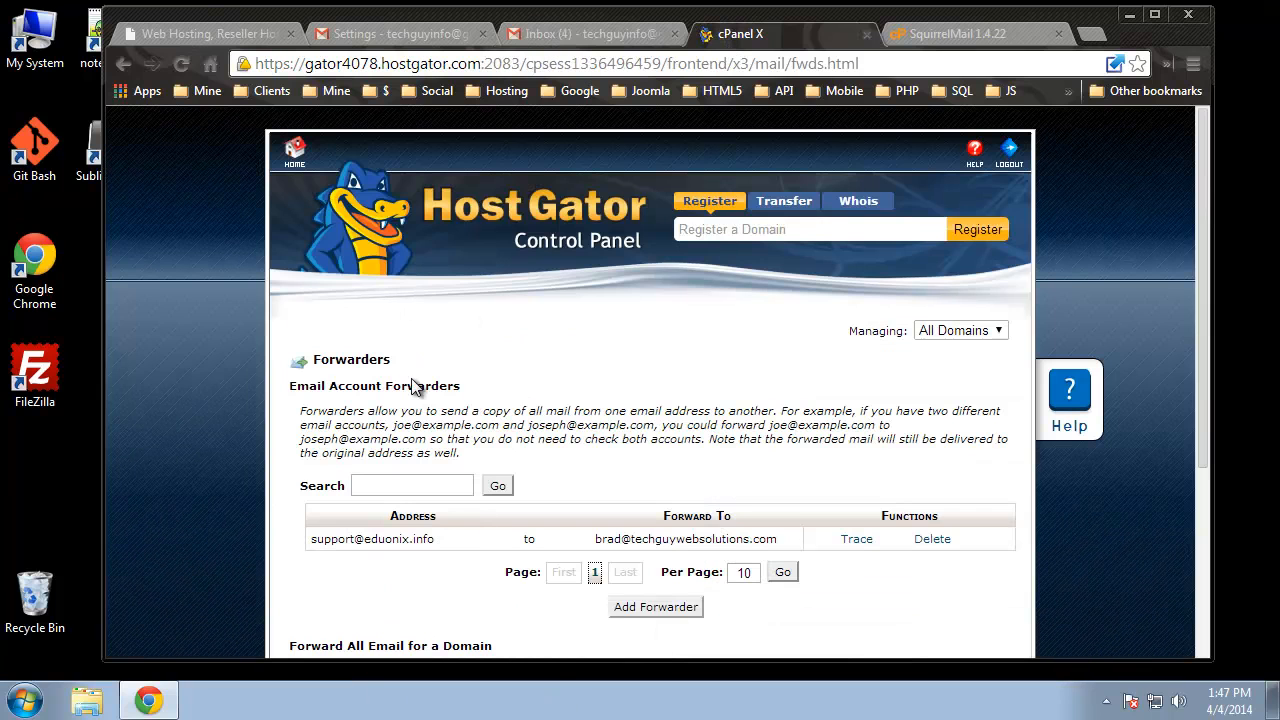
pyautogui.click(294, 152)
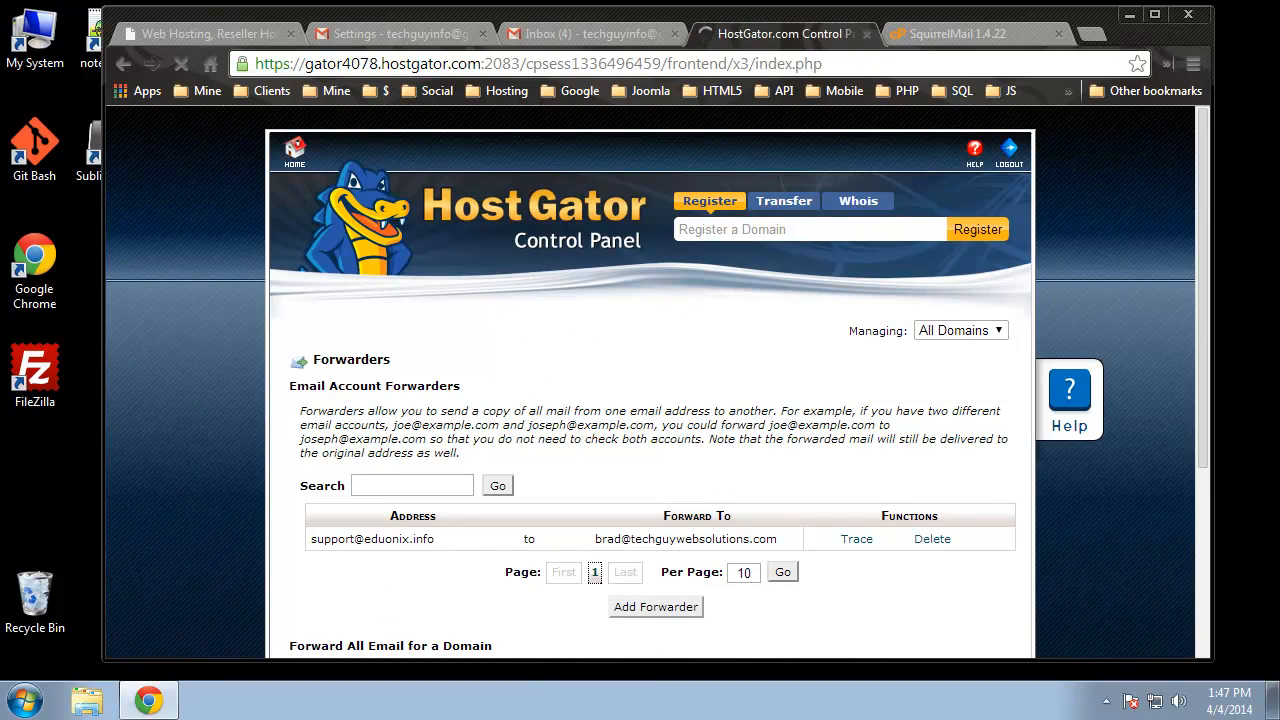
pyautogui.scroll(-4, 457, 505)
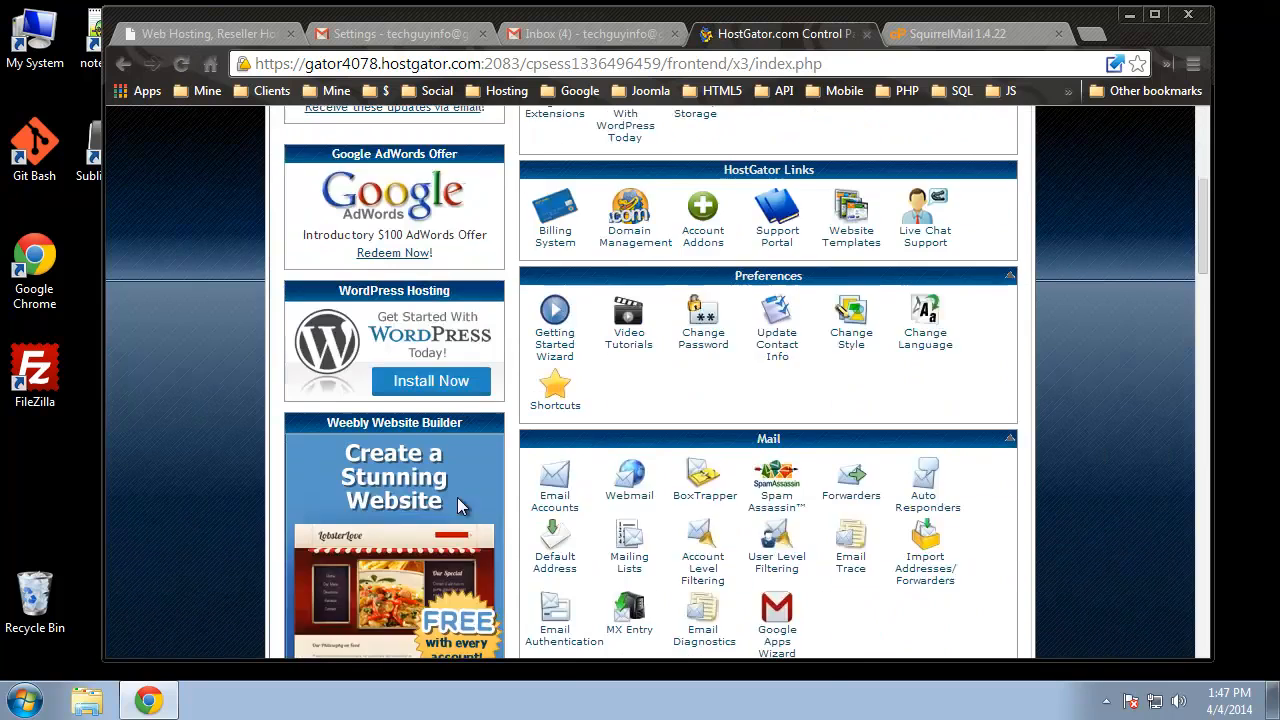
pyautogui.scroll(-1, 457, 505)
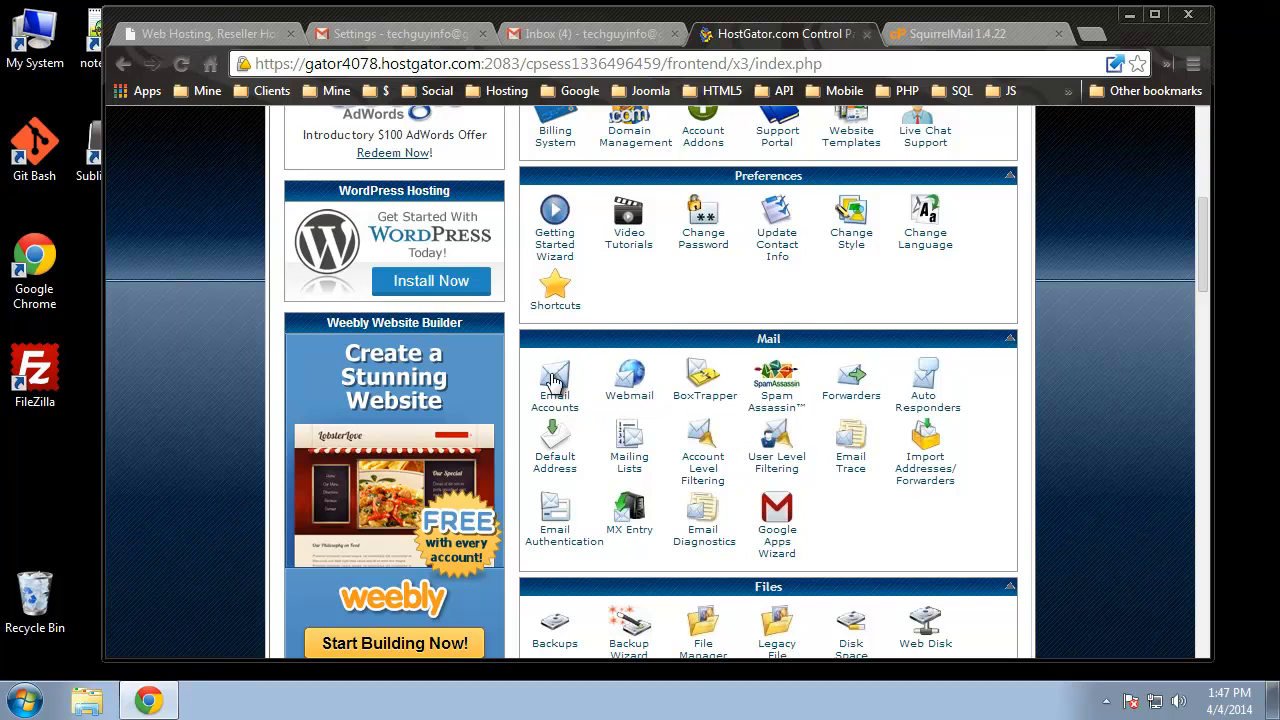
pyautogui.click(935, 36)
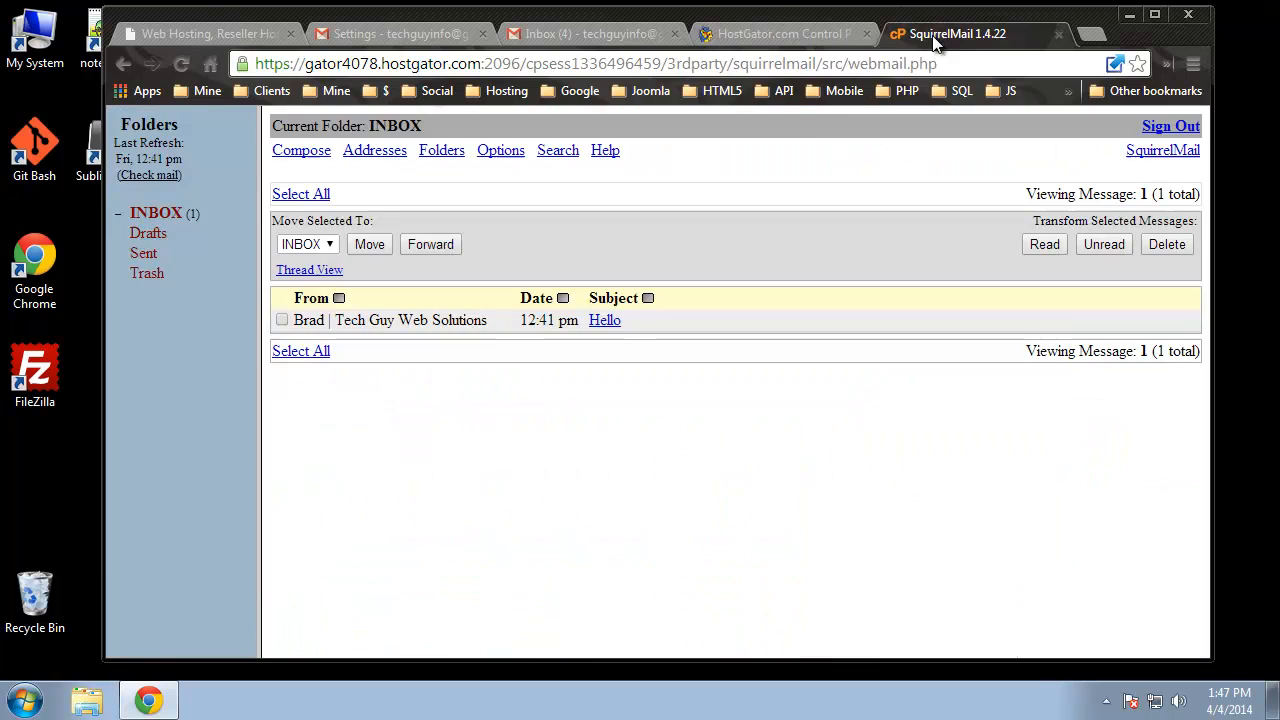
pyautogui.click(857, 70)
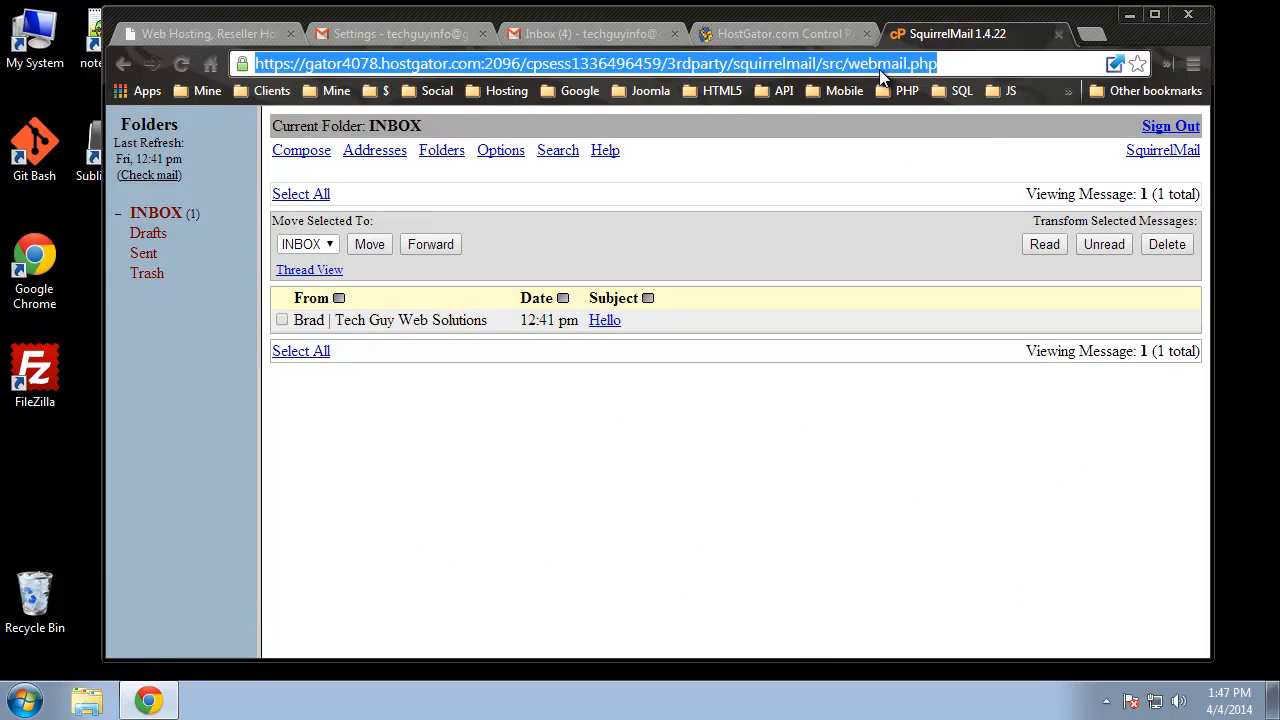
pyautogui.write('ed')
pyautogui.press('BackSpace')
pyautogui.press('BackSpace')
pyautogui.press('BackSpace')
pyautogui.write('http:/')
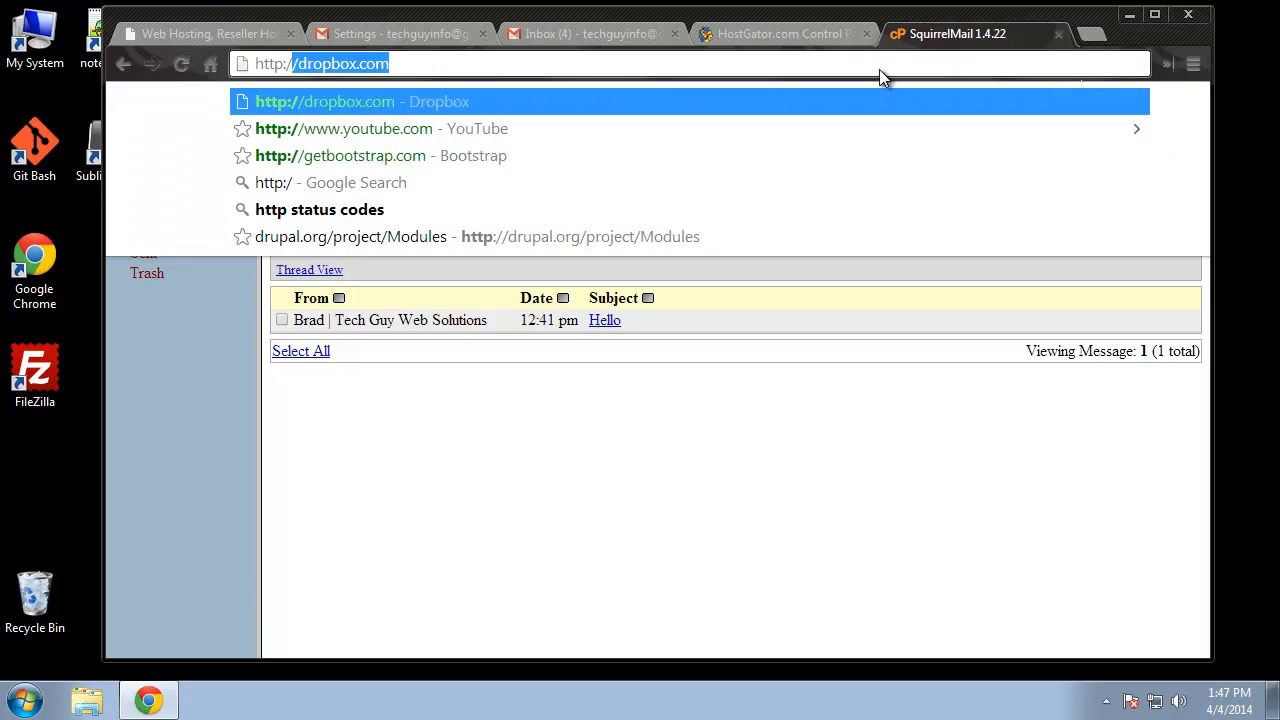
pyautogui.write('/eduoni')
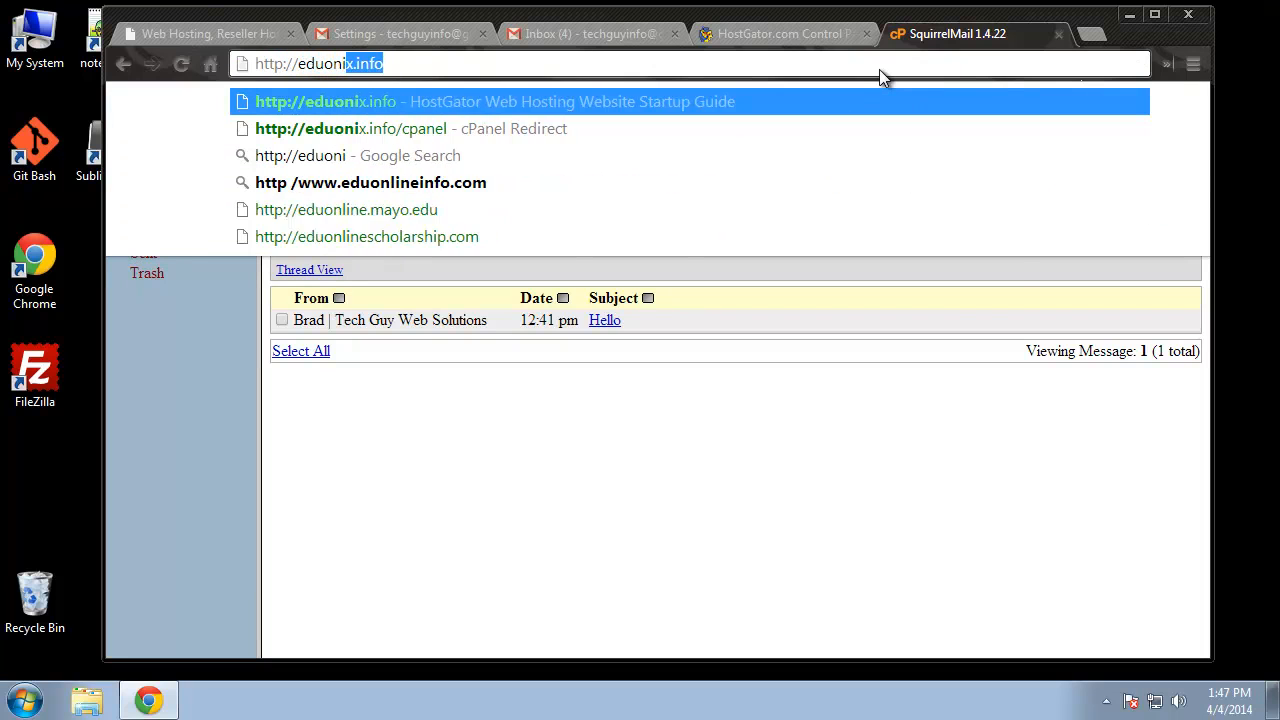
pyautogui.write('x.info/webmail')
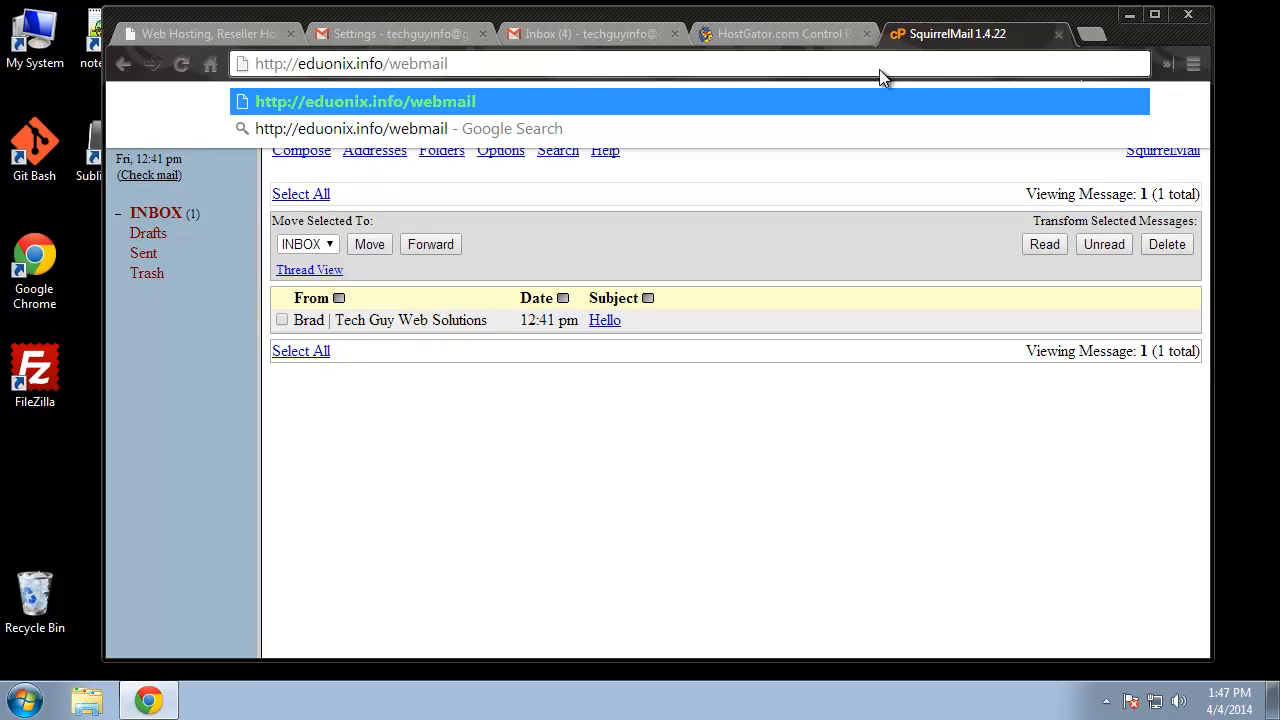
pyautogui.press('Return')
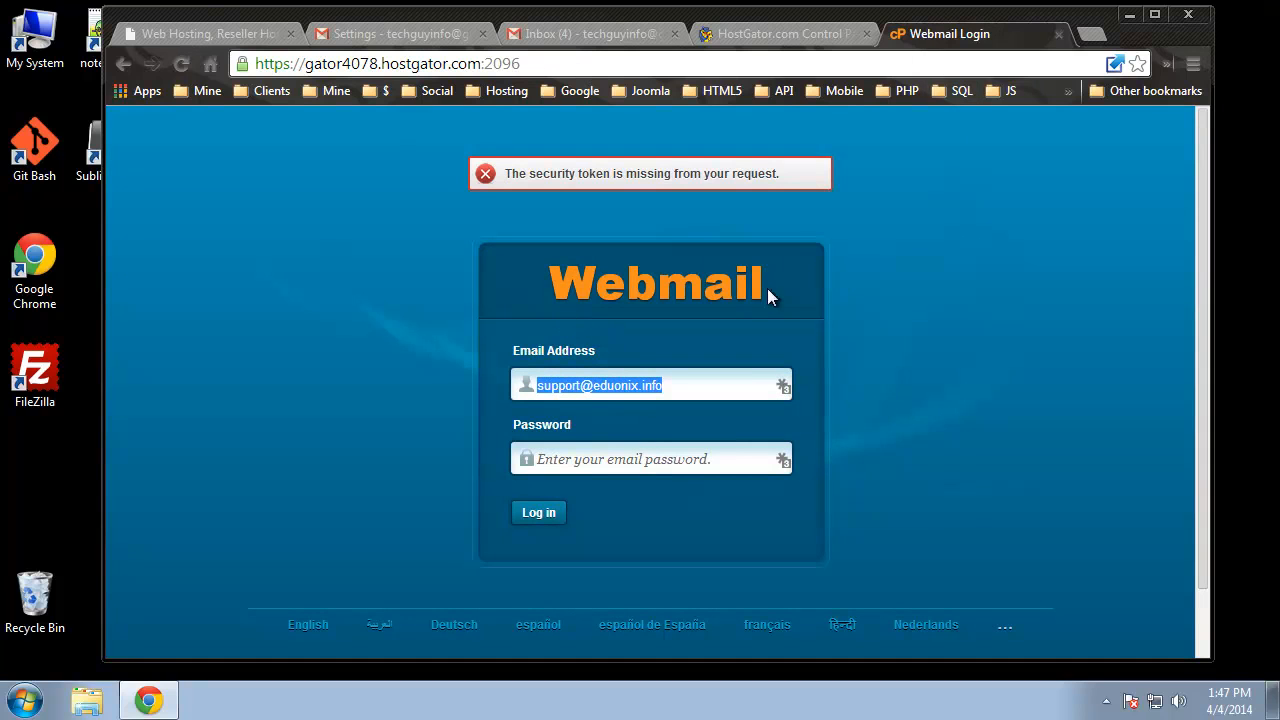
pyautogui.click(1058, 34)
pyautogui.scroll(-1, 1125, 565)
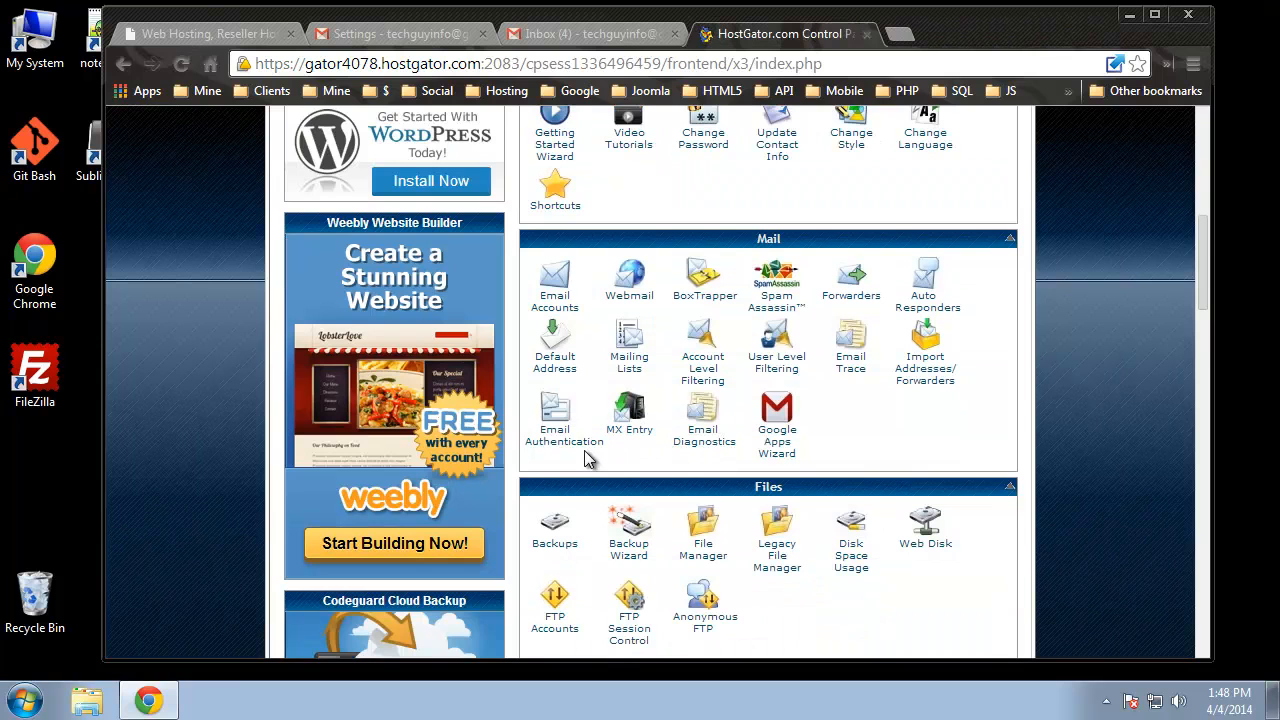
pyautogui.click(922, 290)
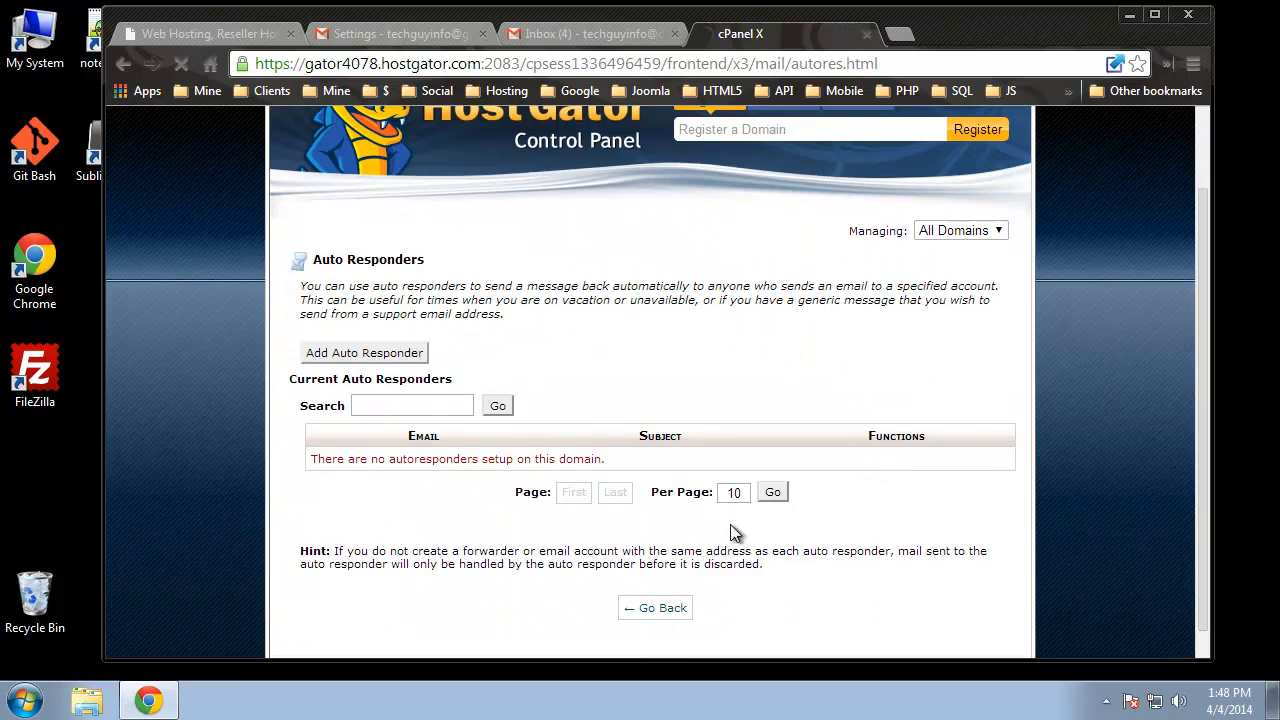
pyautogui.click(418, 358)
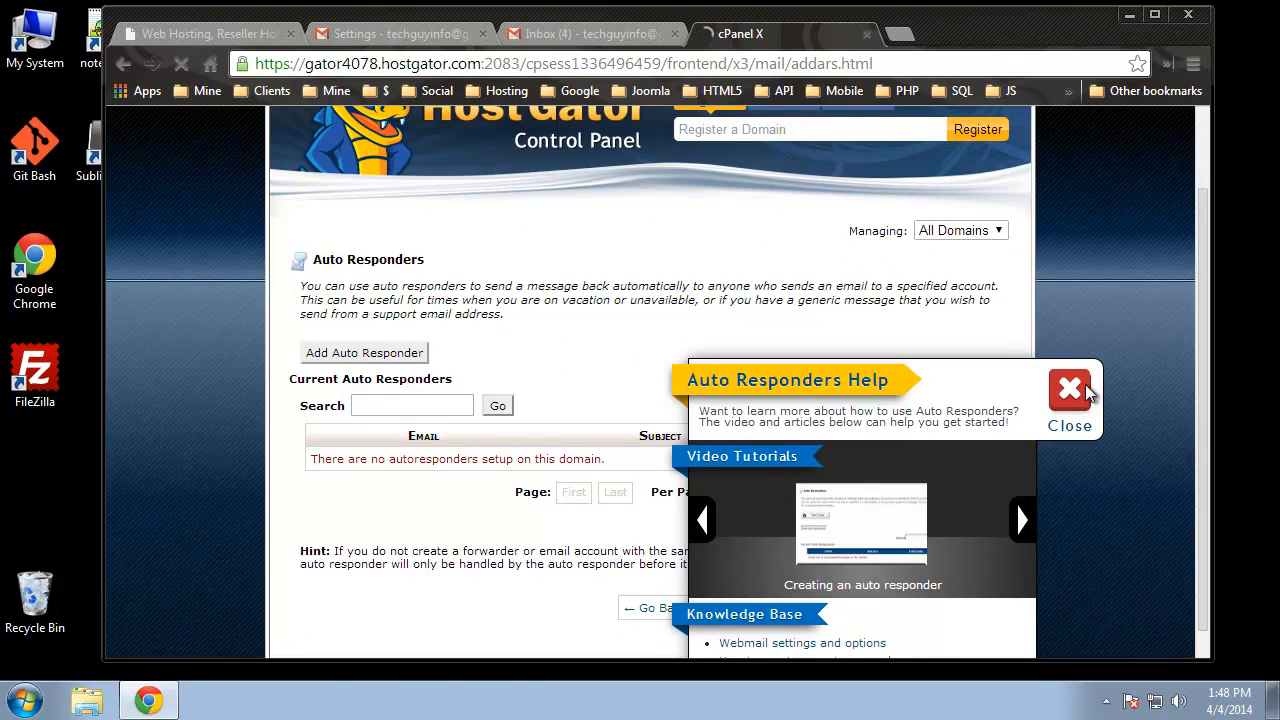
pyautogui.scroll(-2, 533, 520)
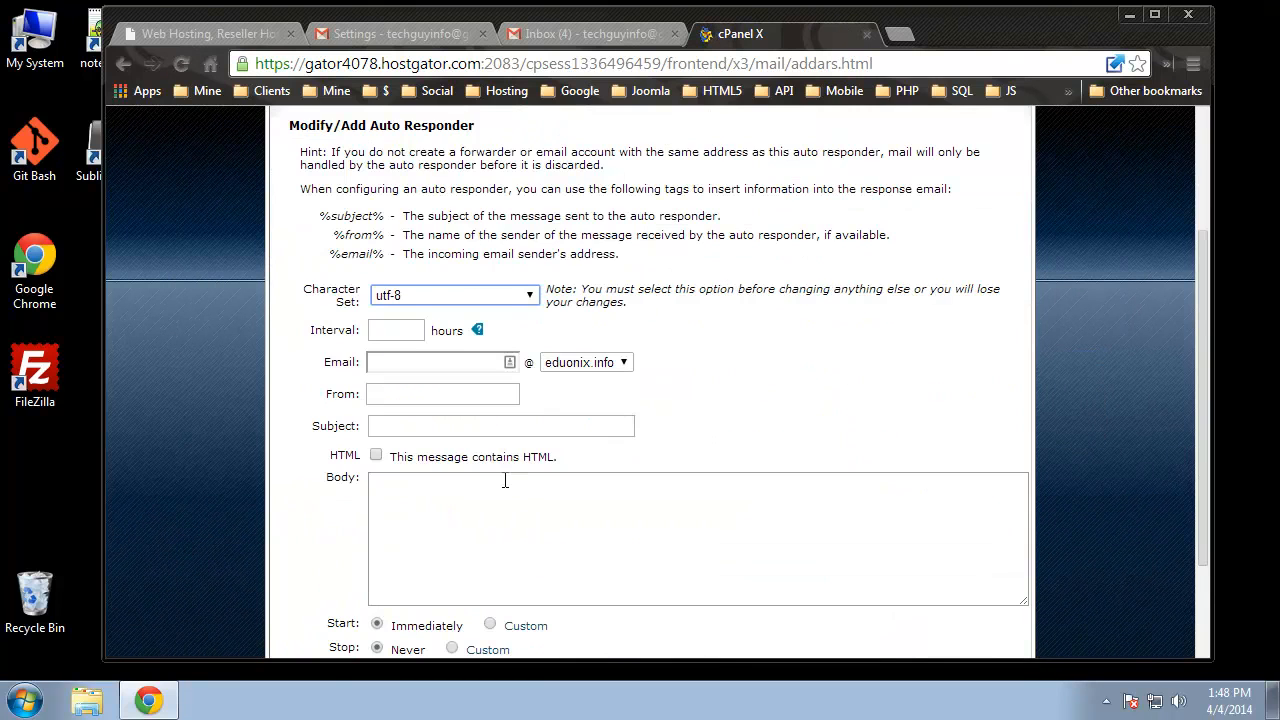
pyautogui.scroll(-2, 529, 512)
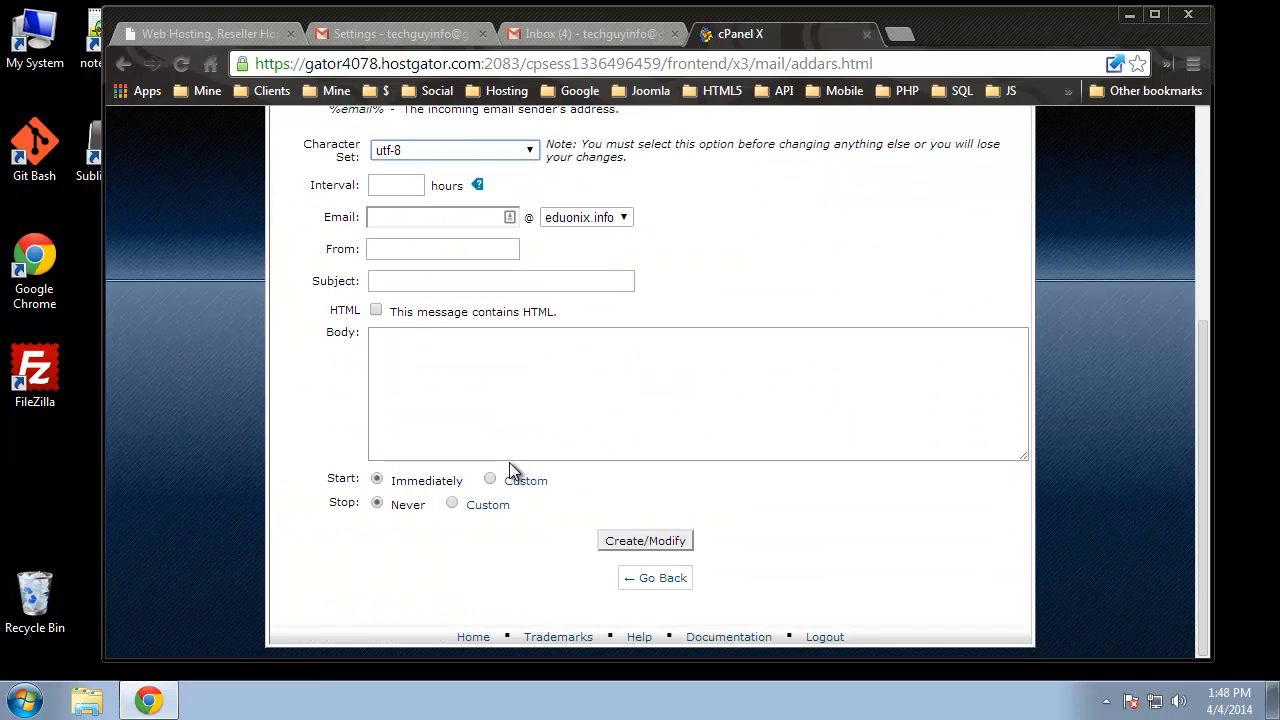
pyautogui.click(490, 480)
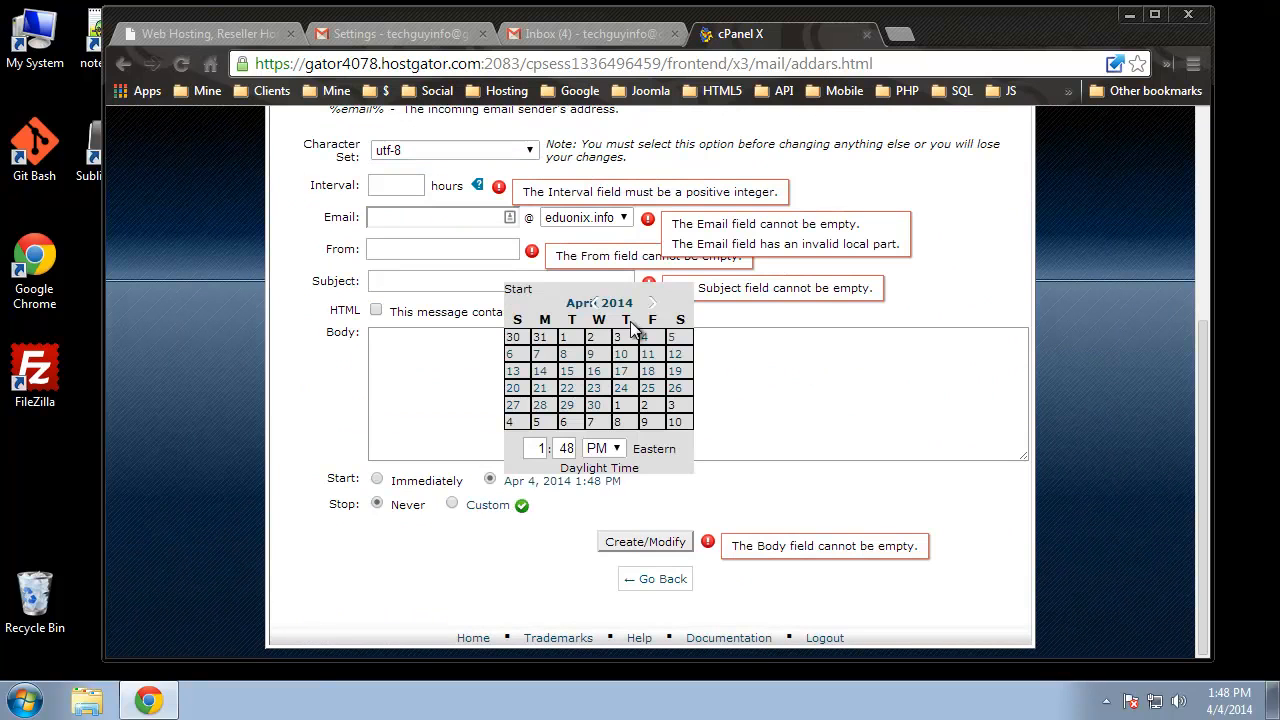
pyautogui.click(279, 384)
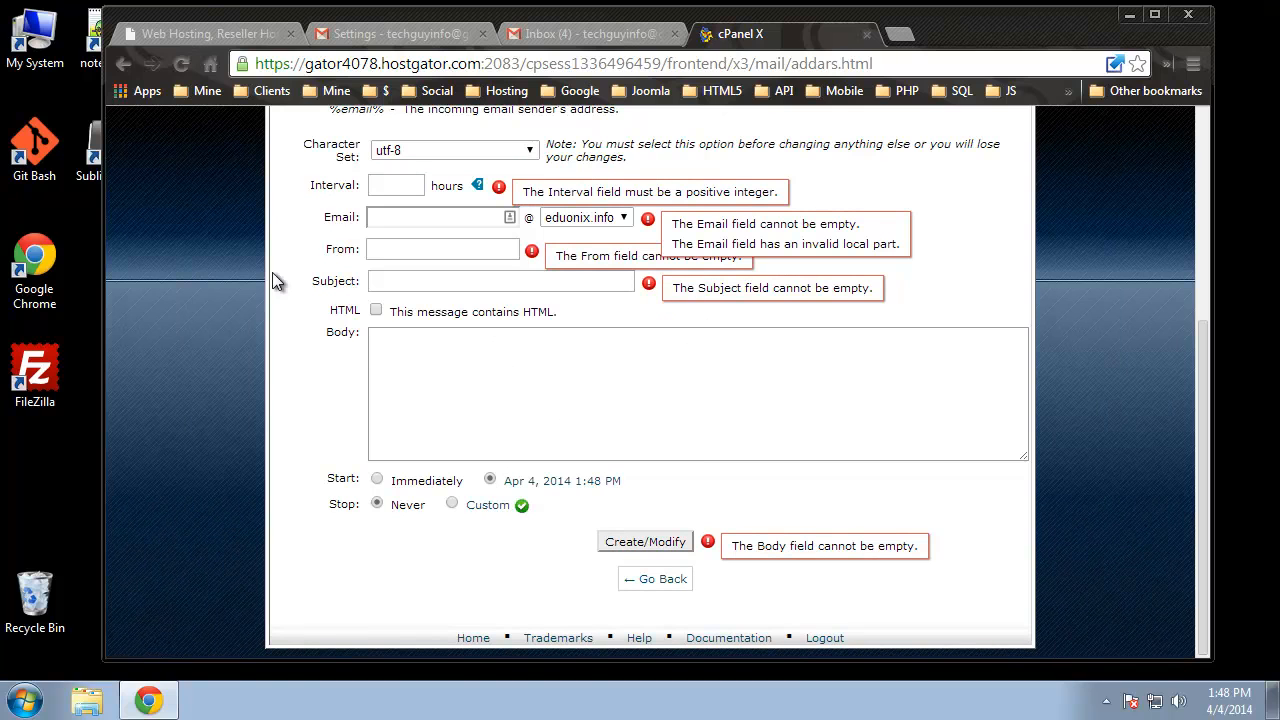
pyautogui.click(515, 377)
pyautogui.scroll(1, 428, 498)
pyautogui.click(505, 317)
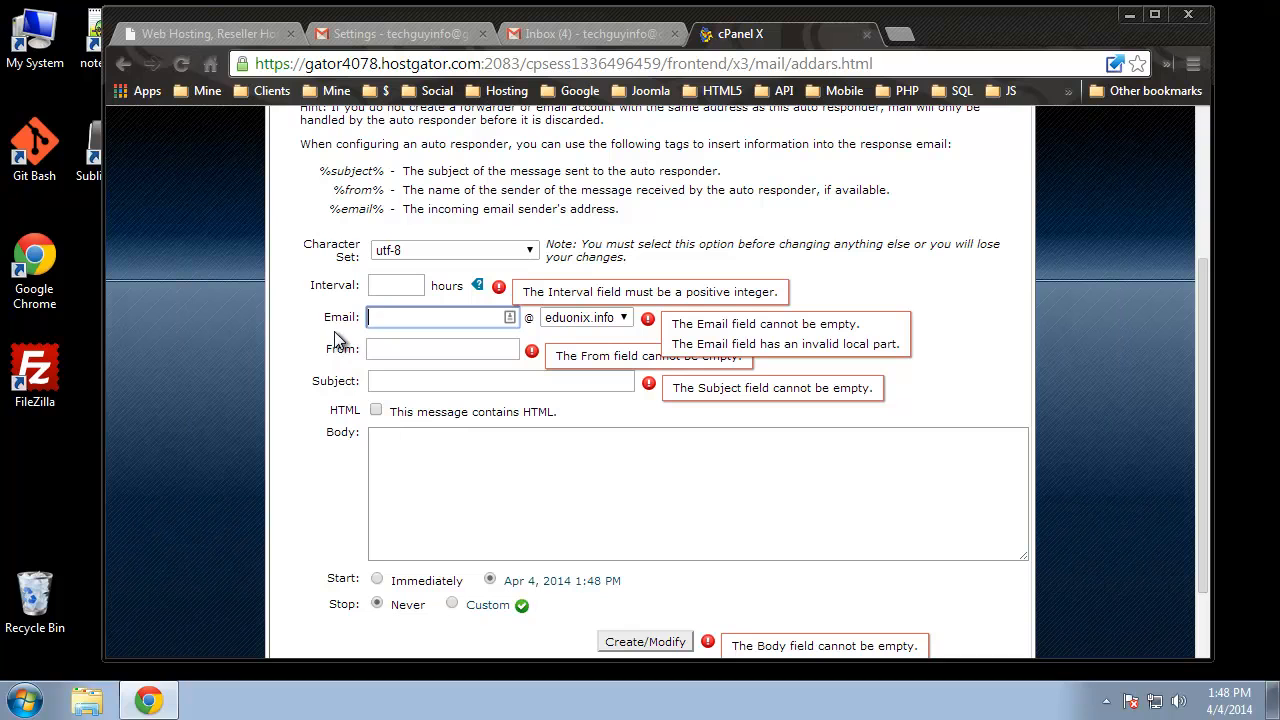
pyautogui.click(398, 284)
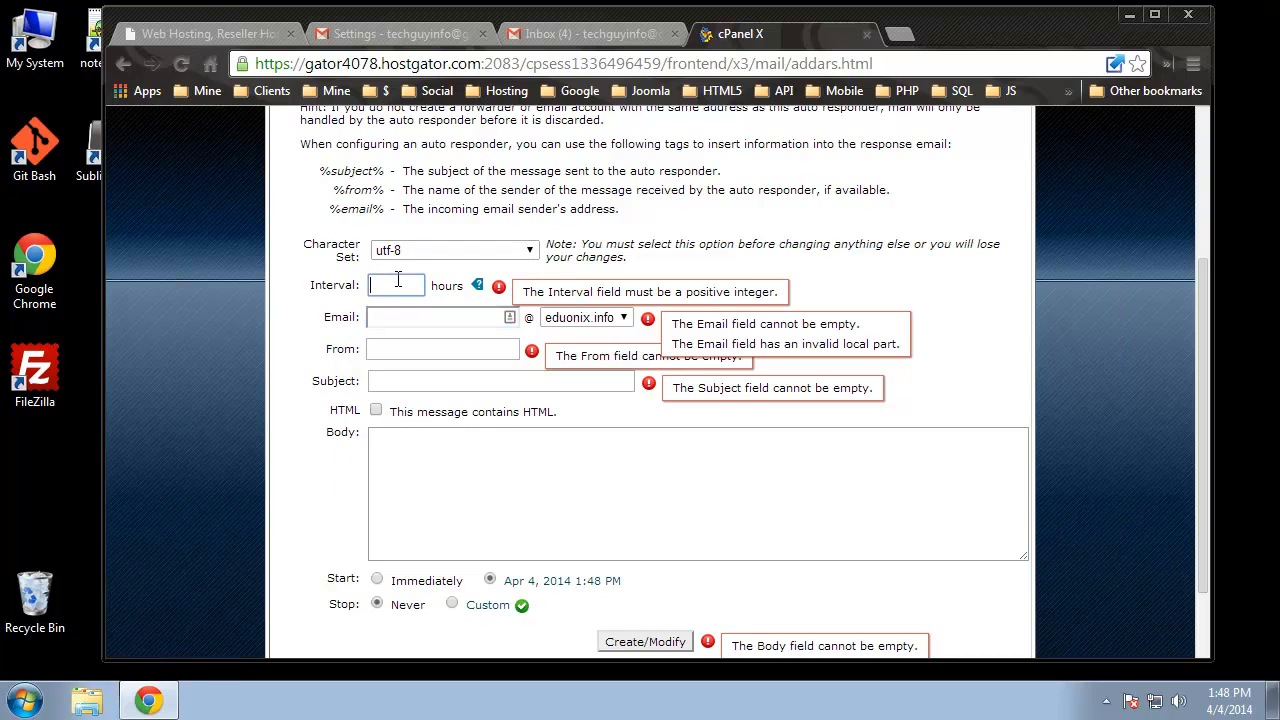
pyautogui.scroll(1, 455, 453)
pyautogui.scroll(2, 455, 453)
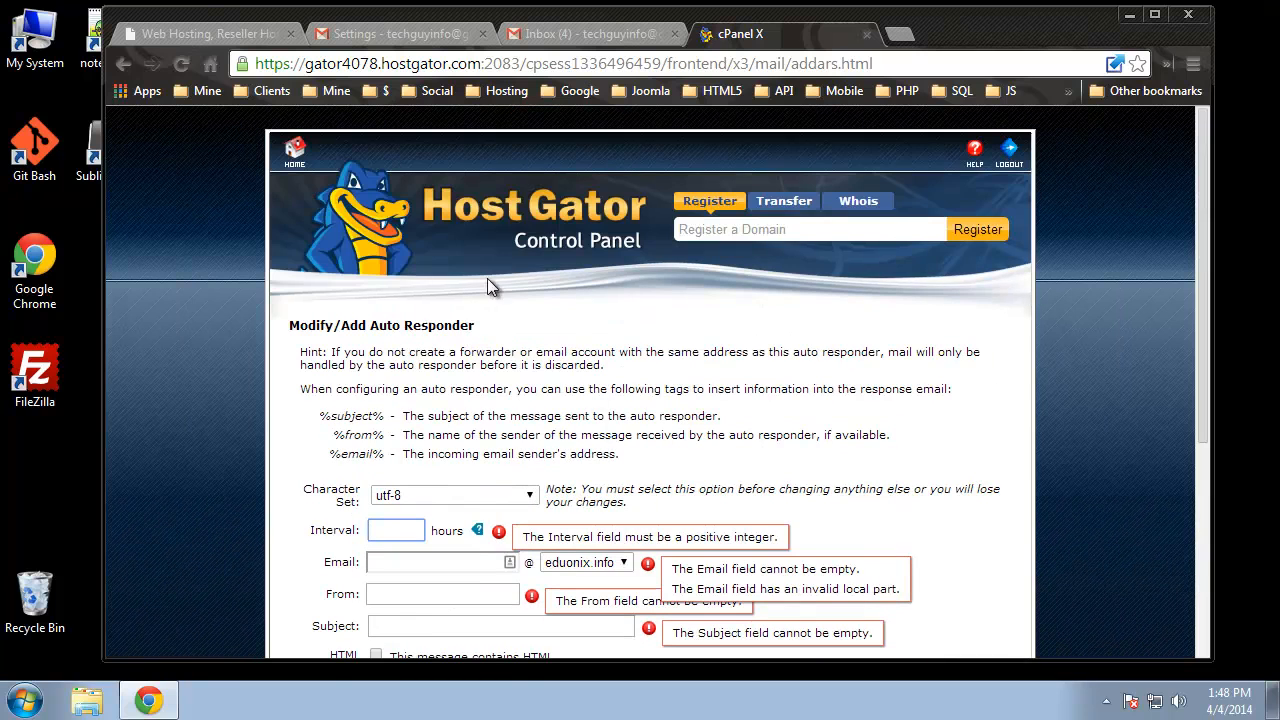
pyautogui.click(123, 63)
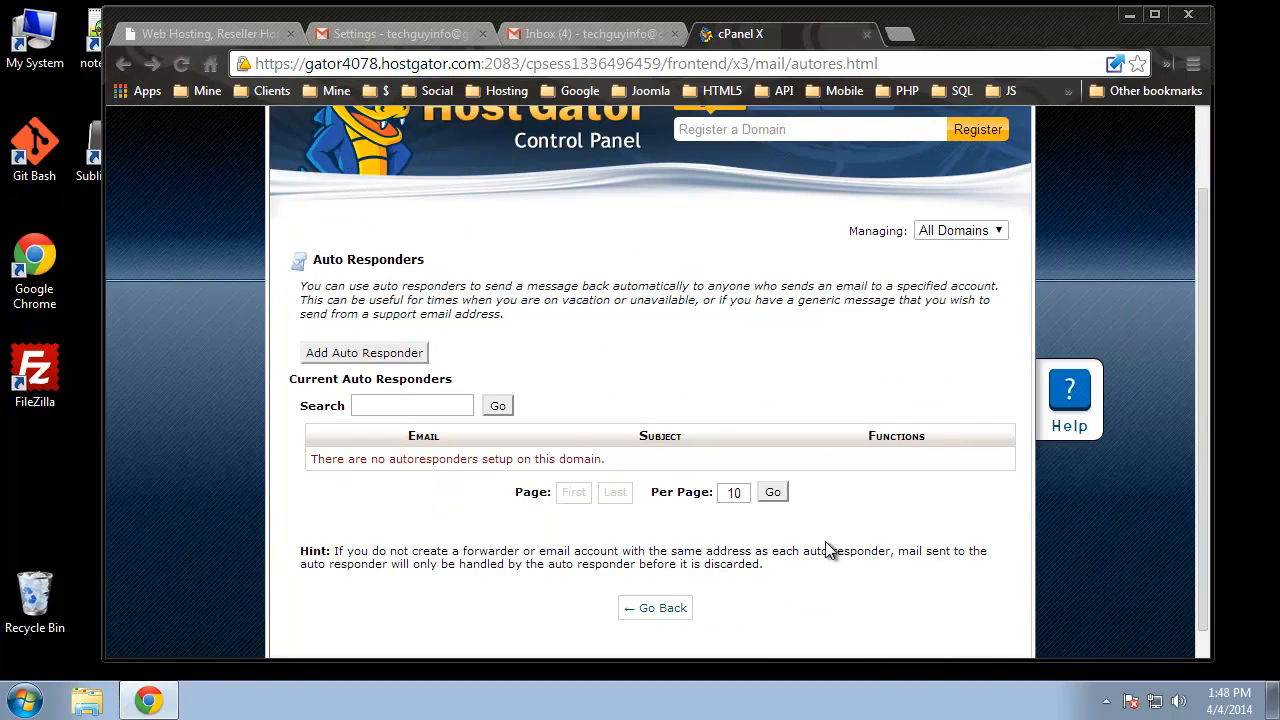
pyautogui.click(123, 63)
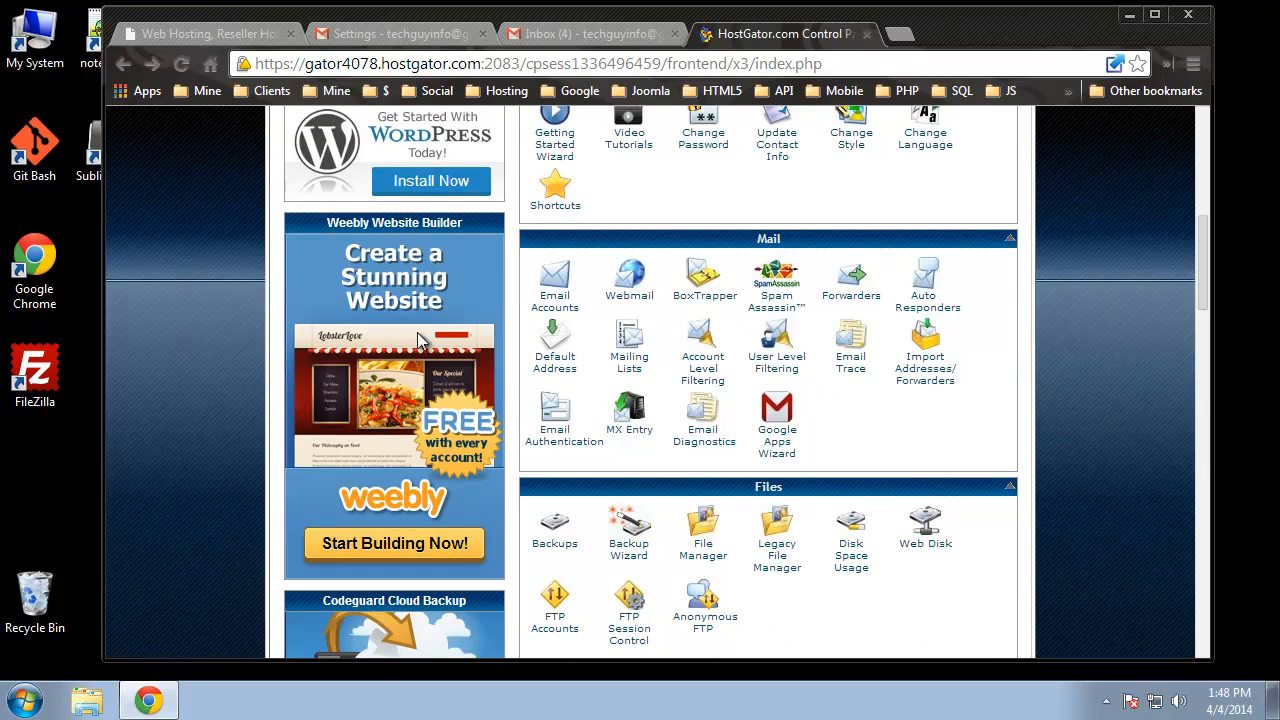